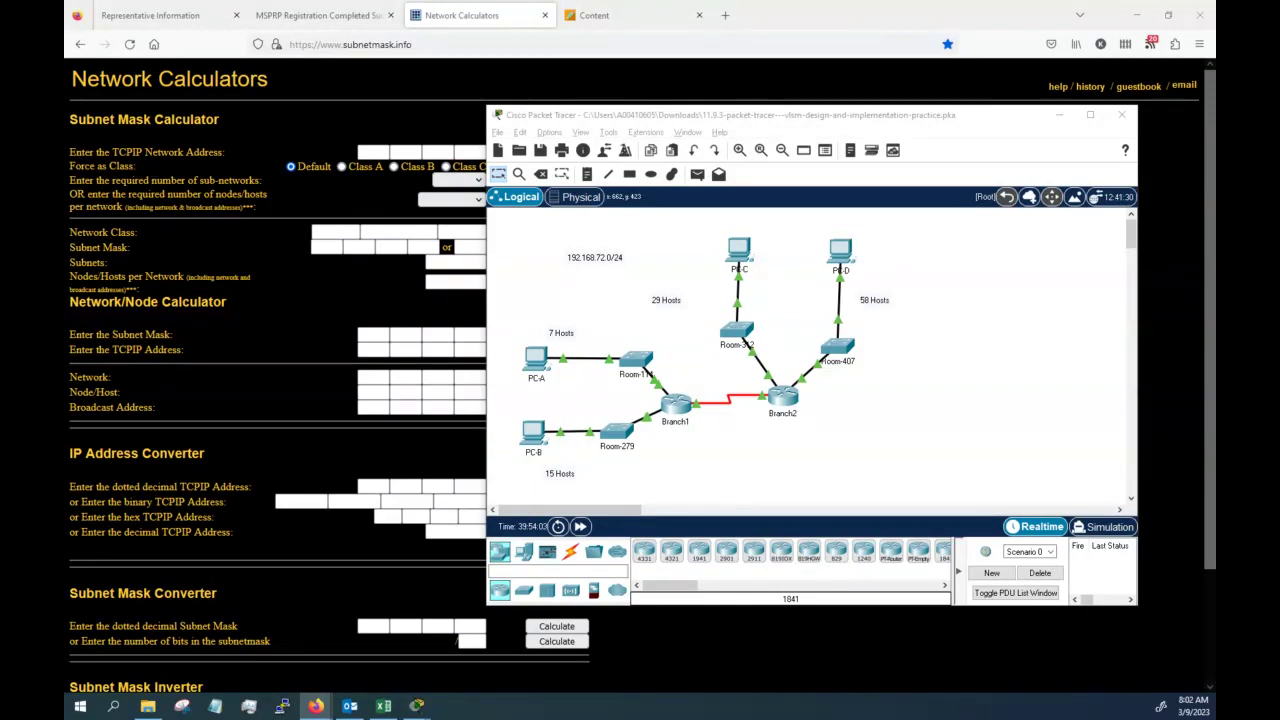
- Shrink the PT Activity instructions window, move it mid-screen and widen it so the tables fit
key("alt+Tab")
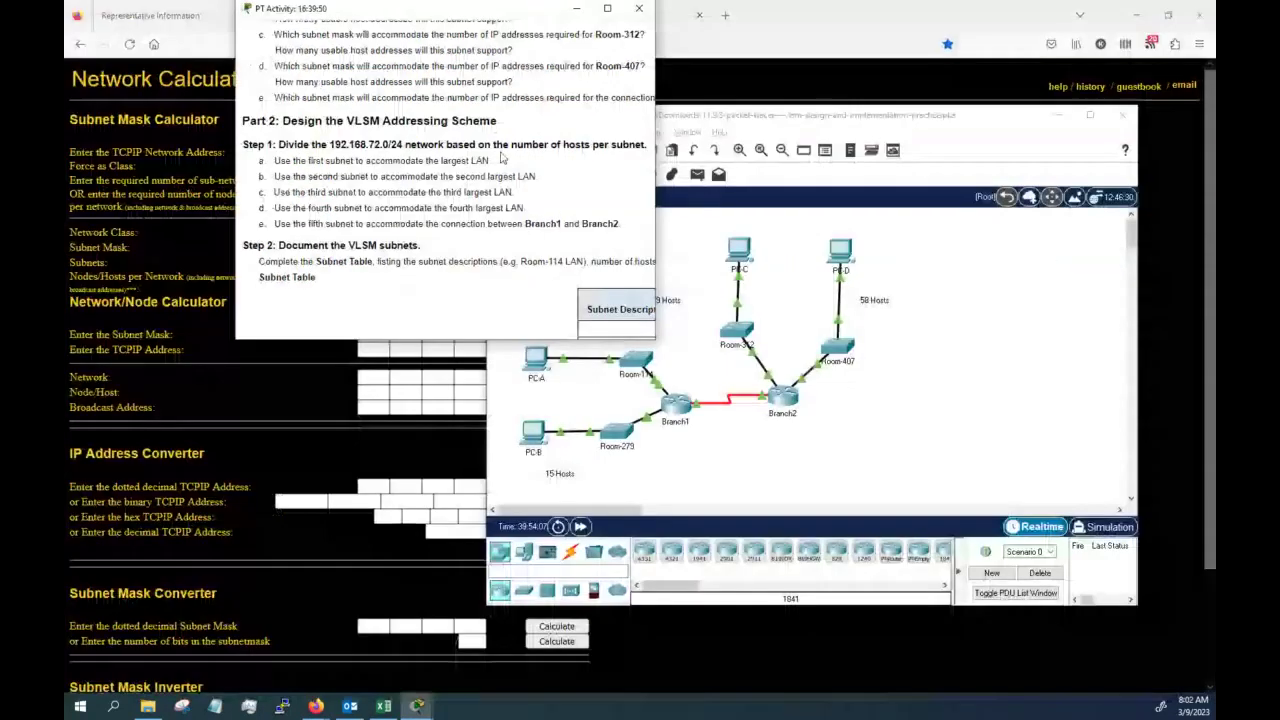
mouse_move(445, 12)
left_mouse_down()
mouse_move(563, 195)
mouse_move(624, 160)
left_mouse_up()
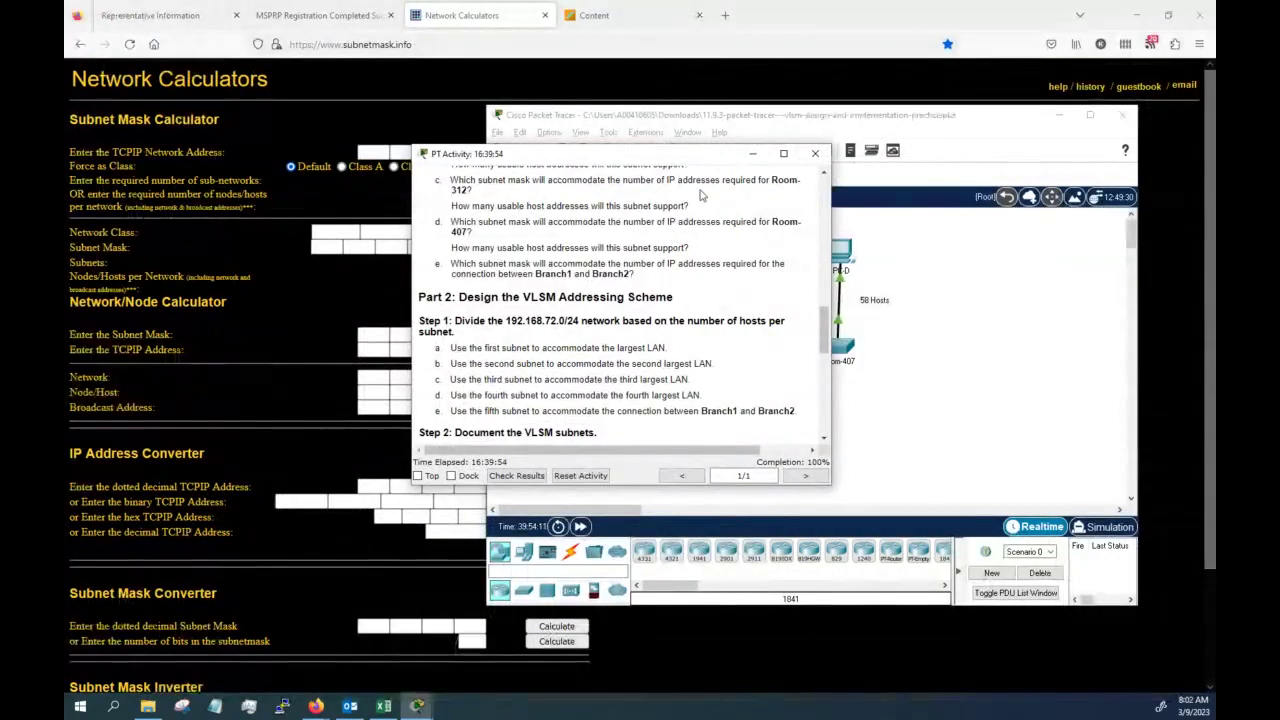
left_click_drag(824, 343, 824, 200)
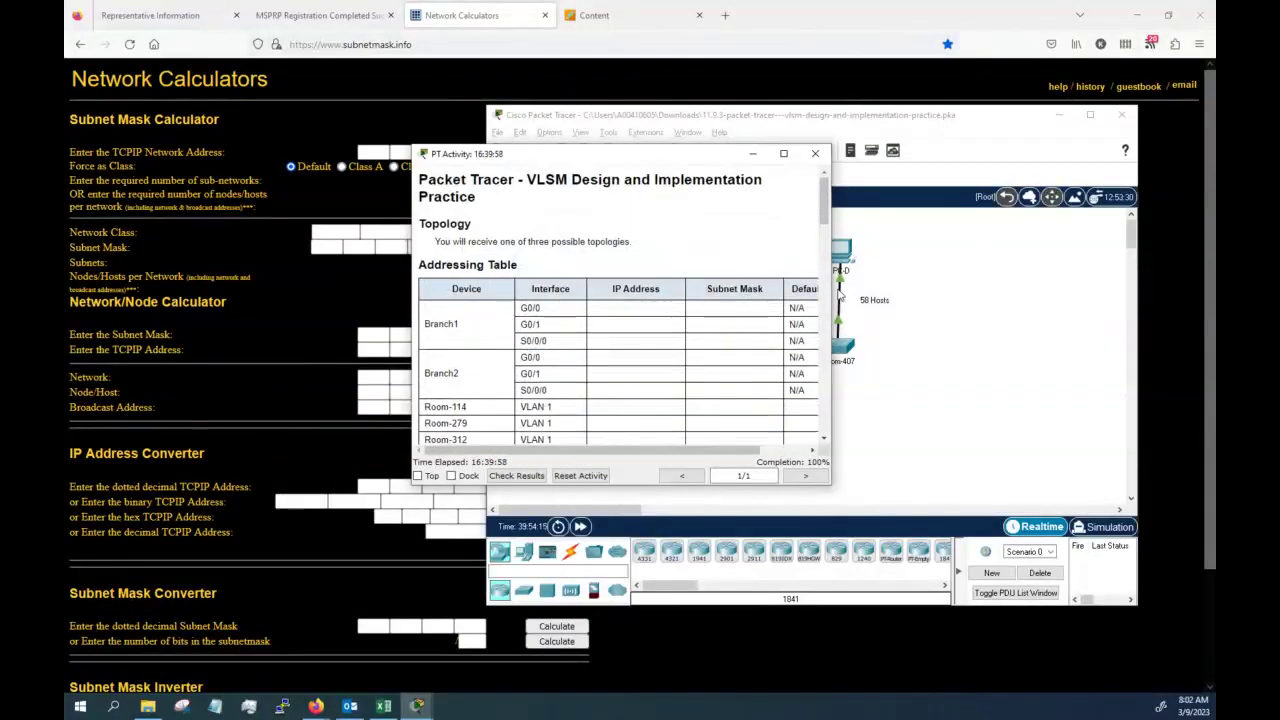
left_click_drag(829, 290, 1081, 290)
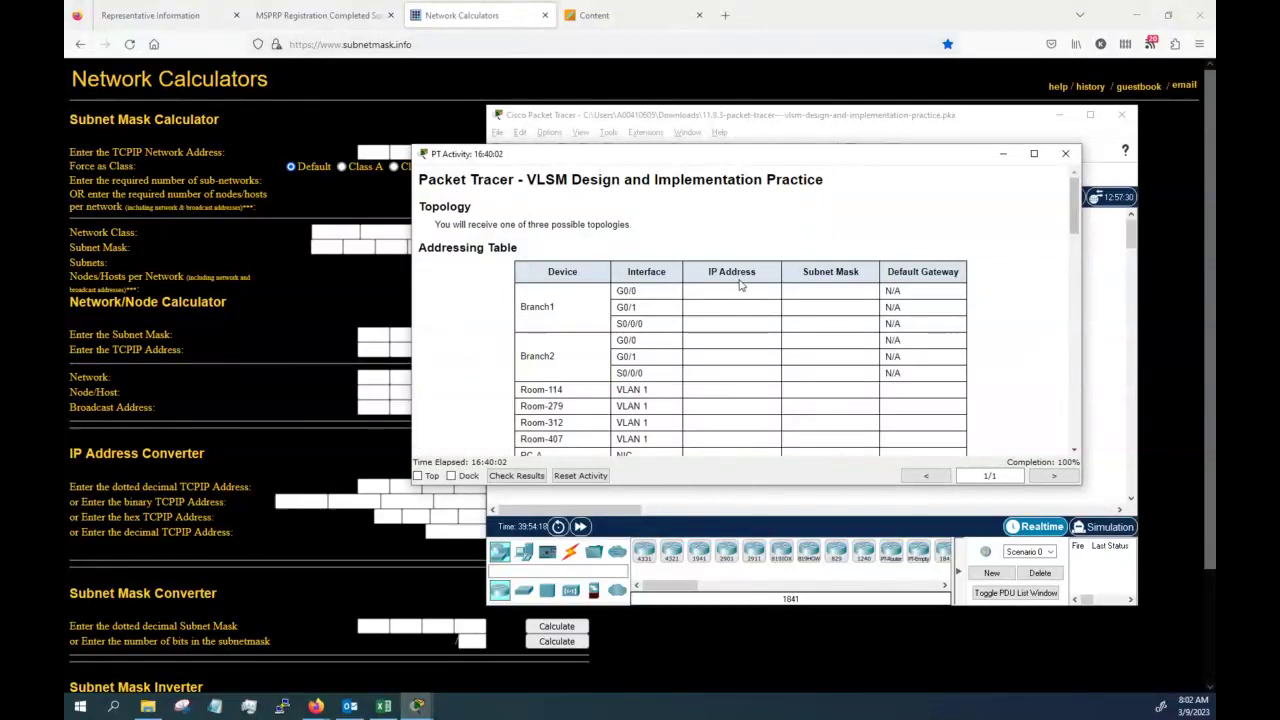
- Scroll through the instructions to review the Addressing Table and Subnet Table
scroll(740, 285, "down", 1)
scroll(744, 282, "down", 1)
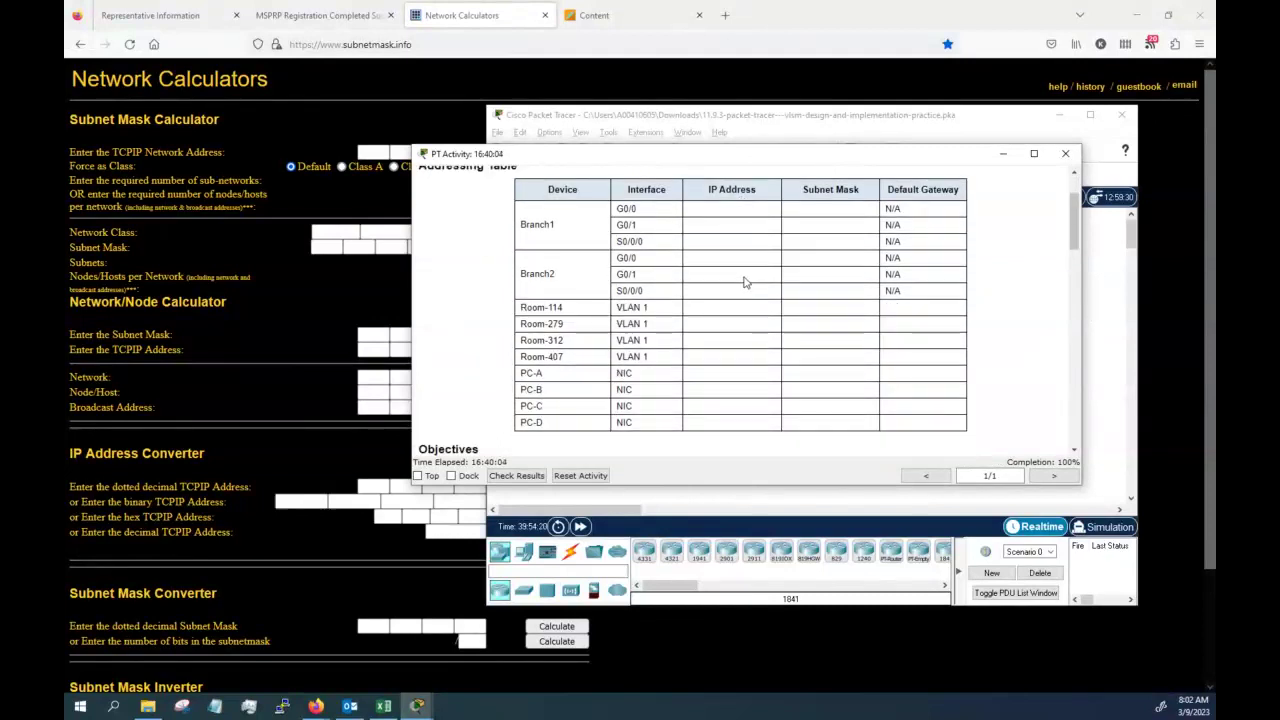
scroll(744, 282, "up", 1)
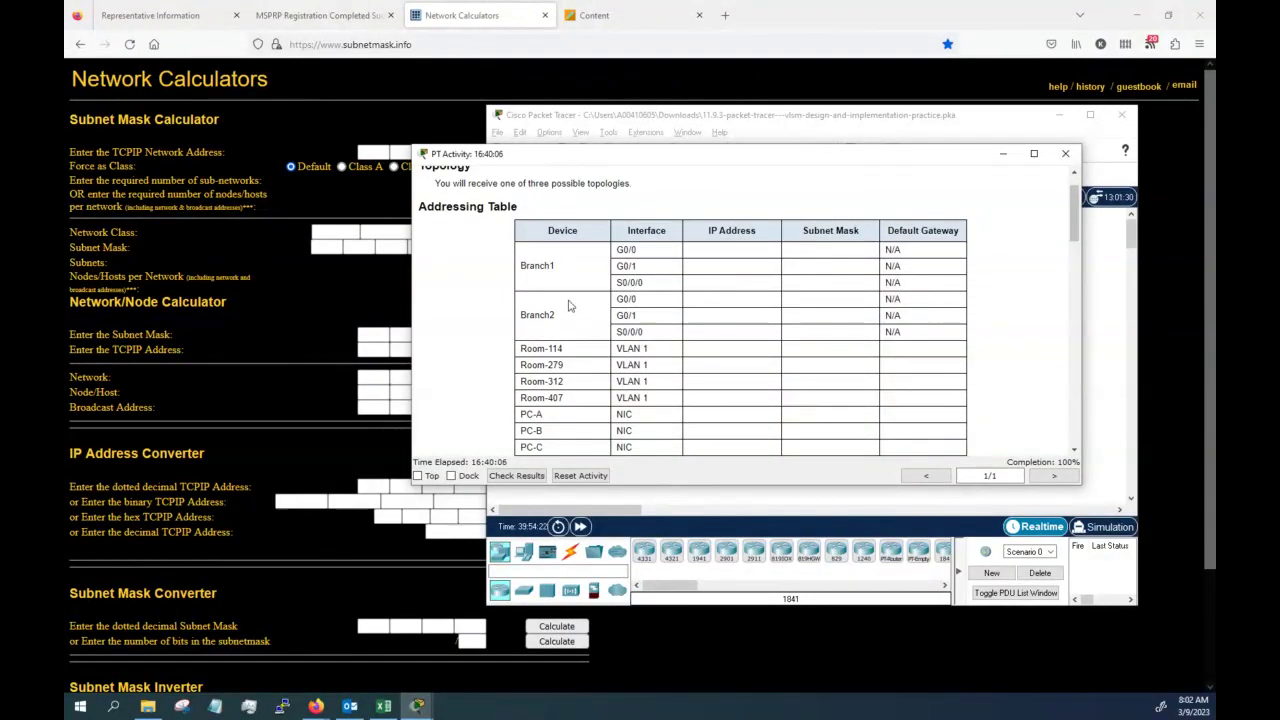
scroll(700, 283, "down", 1)
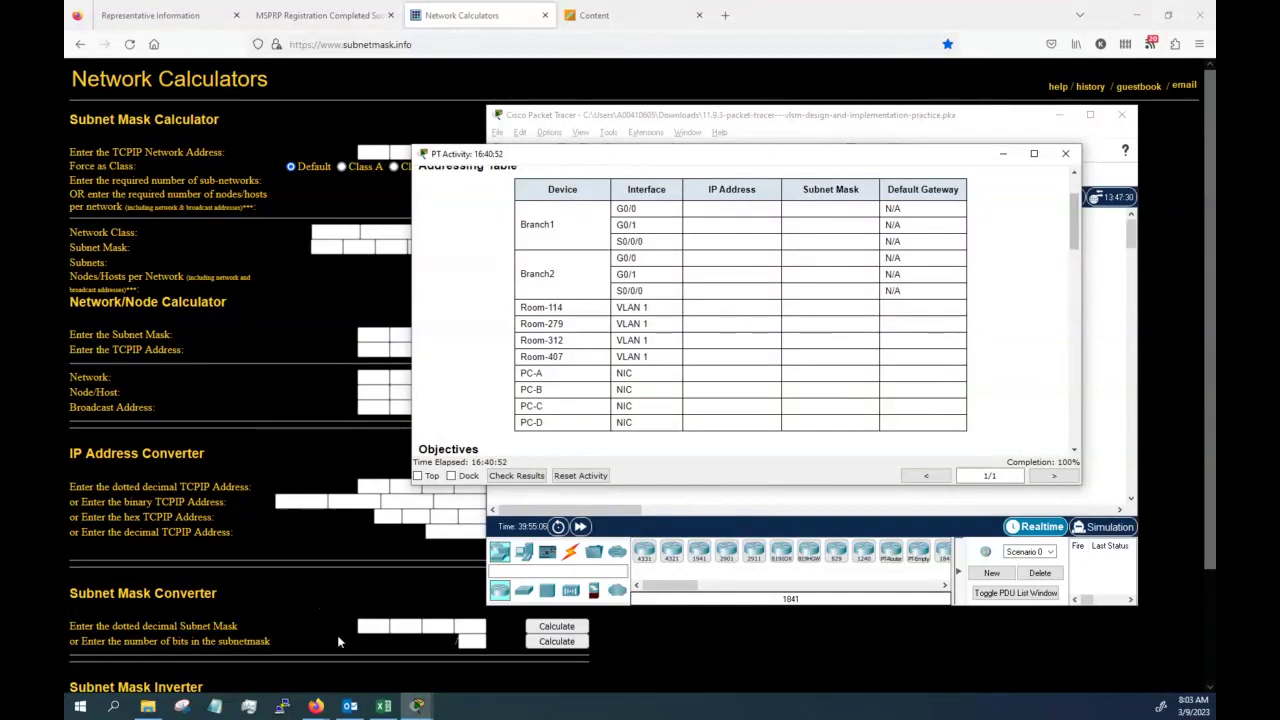
scroll(670, 300, "down", 1)
scroll(670, 300, "down", 3)
scroll(670, 300, "down", 4)
scroll(668, 300, "down", 2)
scroll(665, 300, "down", 3)
scroll(663, 298, "down", 3)
scroll(662, 296, "down", 3)
scroll(660, 294, "down", 1)
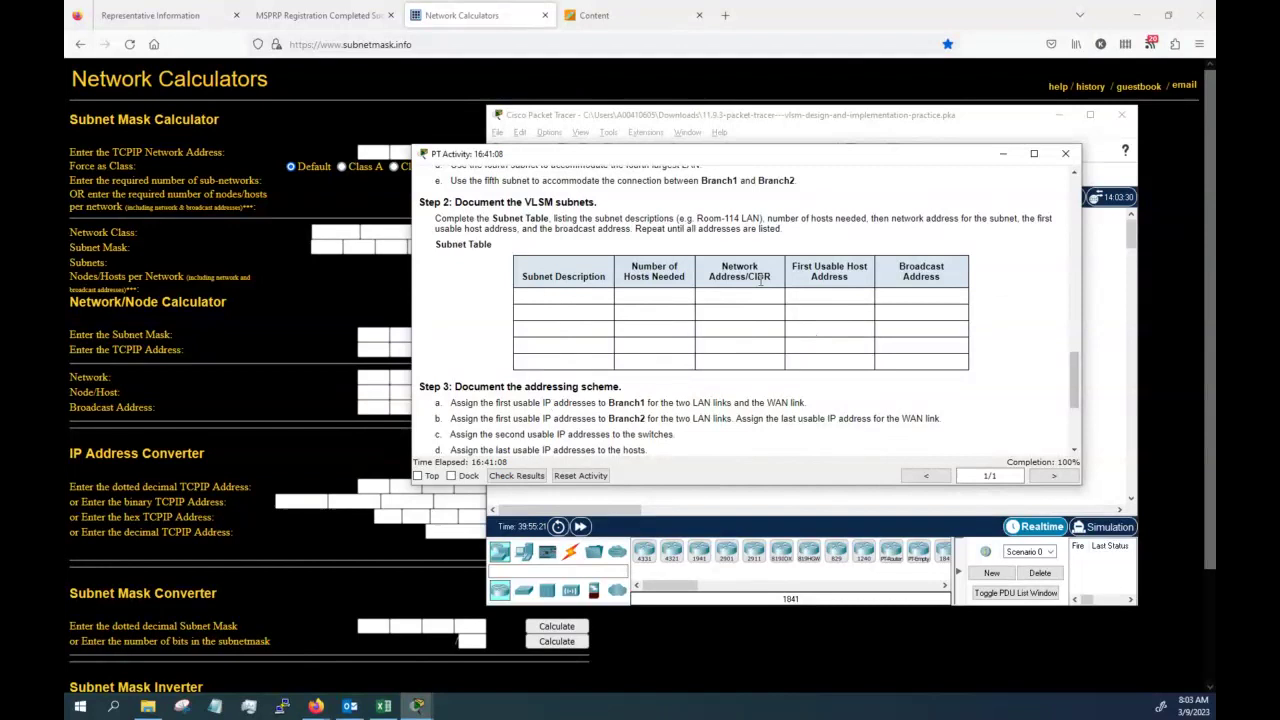
scroll(645, 334, "up", 2)
scroll(645, 334, "up", 1)
scroll(645, 336, "down", 2)
scroll(680, 337, "down", 1)
scroll(698, 338, "up", 1)
scroll(699, 338, "up", 3)
scroll(699, 338, "up", 3)
scroll(699, 338, "up", 3)
scroll(699, 338, "up", 3)
scroll(699, 338, "up", 3)
scroll(700, 338, "up", 3)
scroll(701, 338, "up", 3)
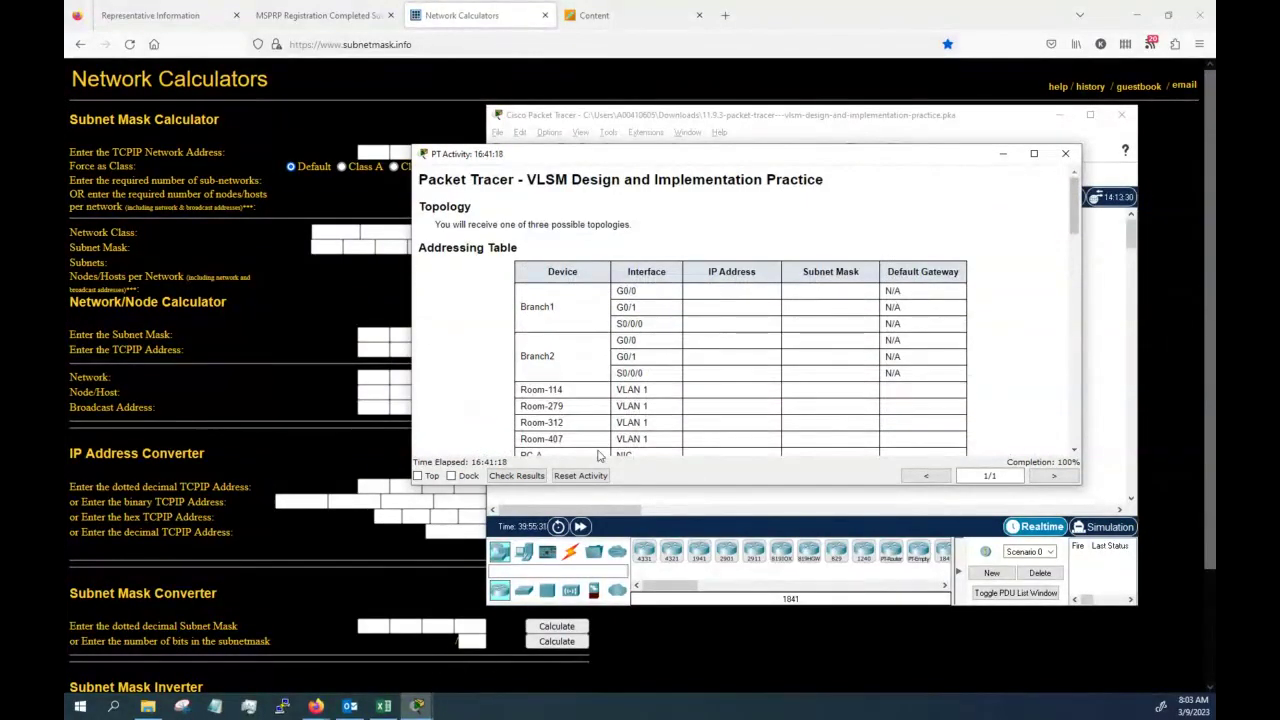
scroll(640, 400, "down", 3)
scroll(660, 360, "down", 3)
scroll(656, 351, "down", 1)
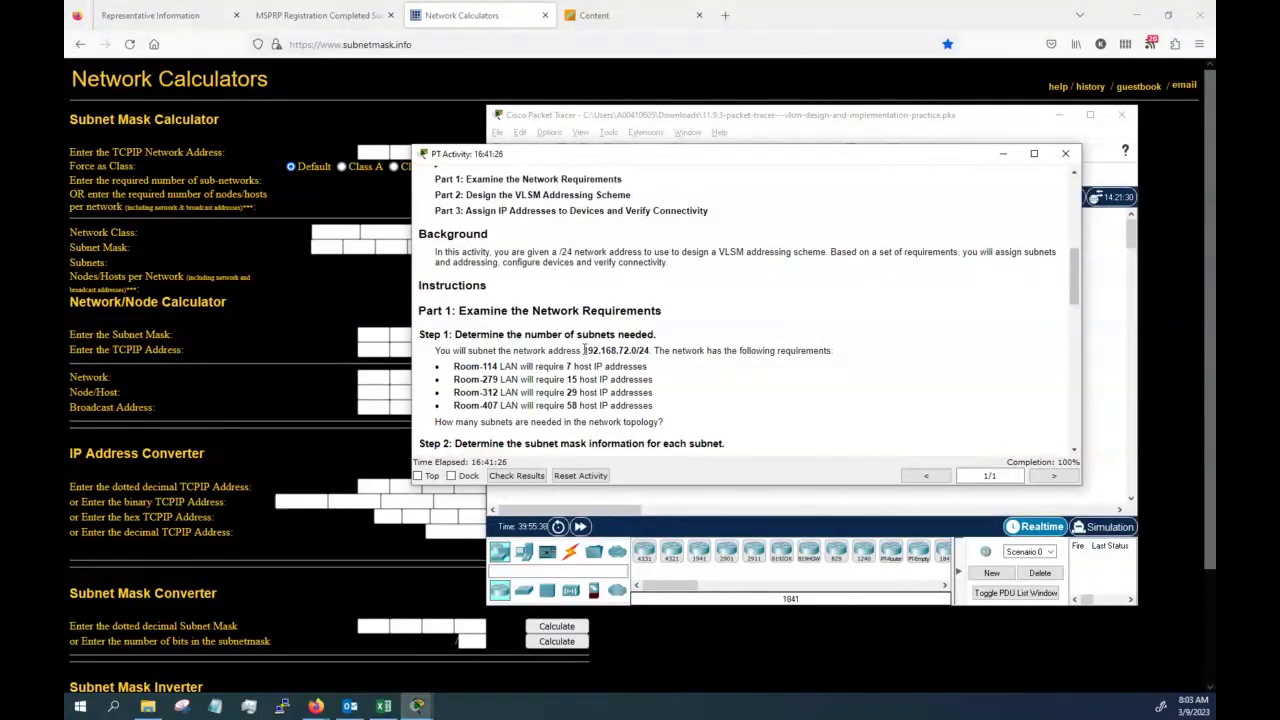
left_click_drag(584, 350, 654, 351)
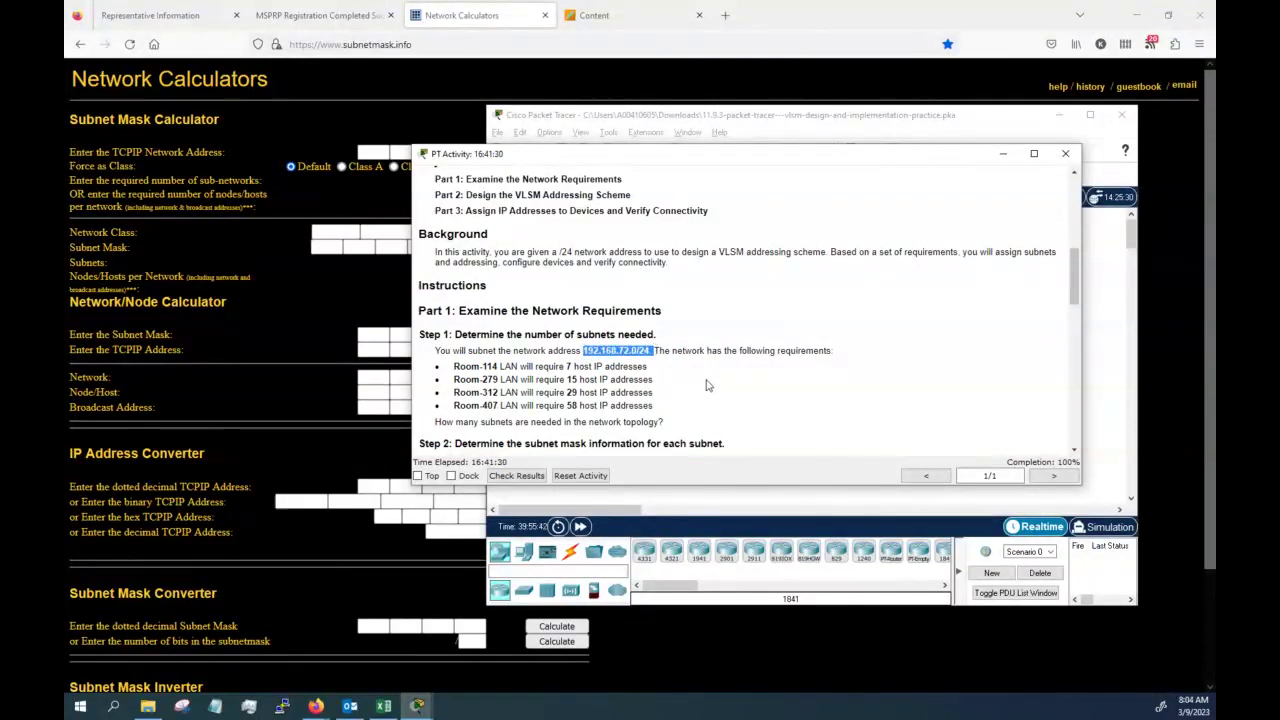
left_click(570, 366)
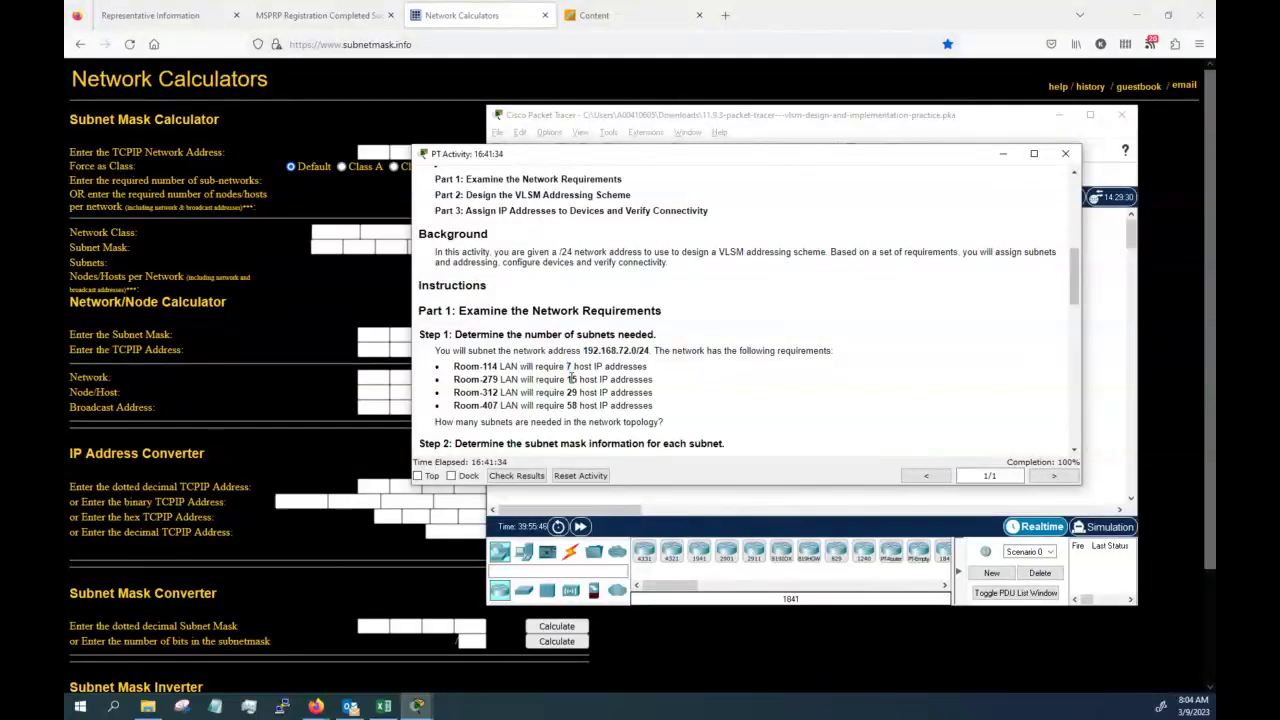
double_click(573, 379)
scroll(605, 368, "down", 1)
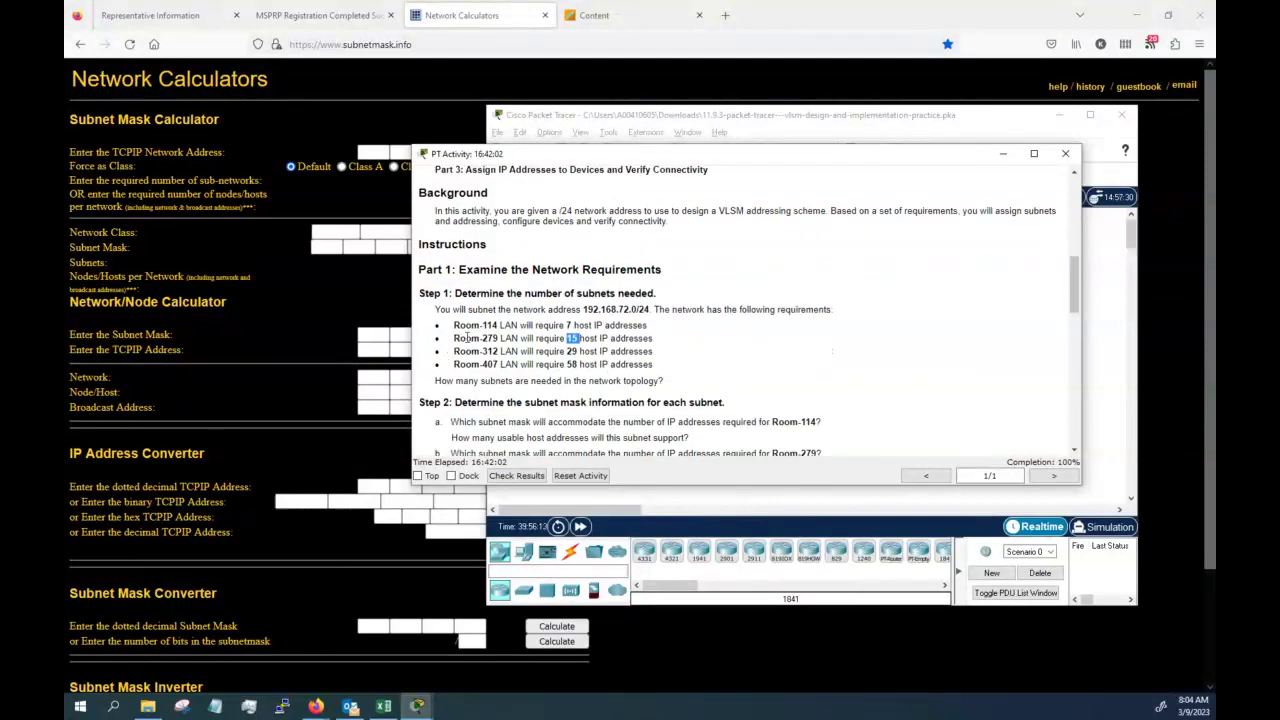
left_click(632, 339)
- Move the instructions down to expose the topology, dismissing the Interface Locked warning
mouse_move(679, 161)
left_mouse_down()
mouse_move(607, 374)
mouse_move(727, 482)
left_mouse_up()
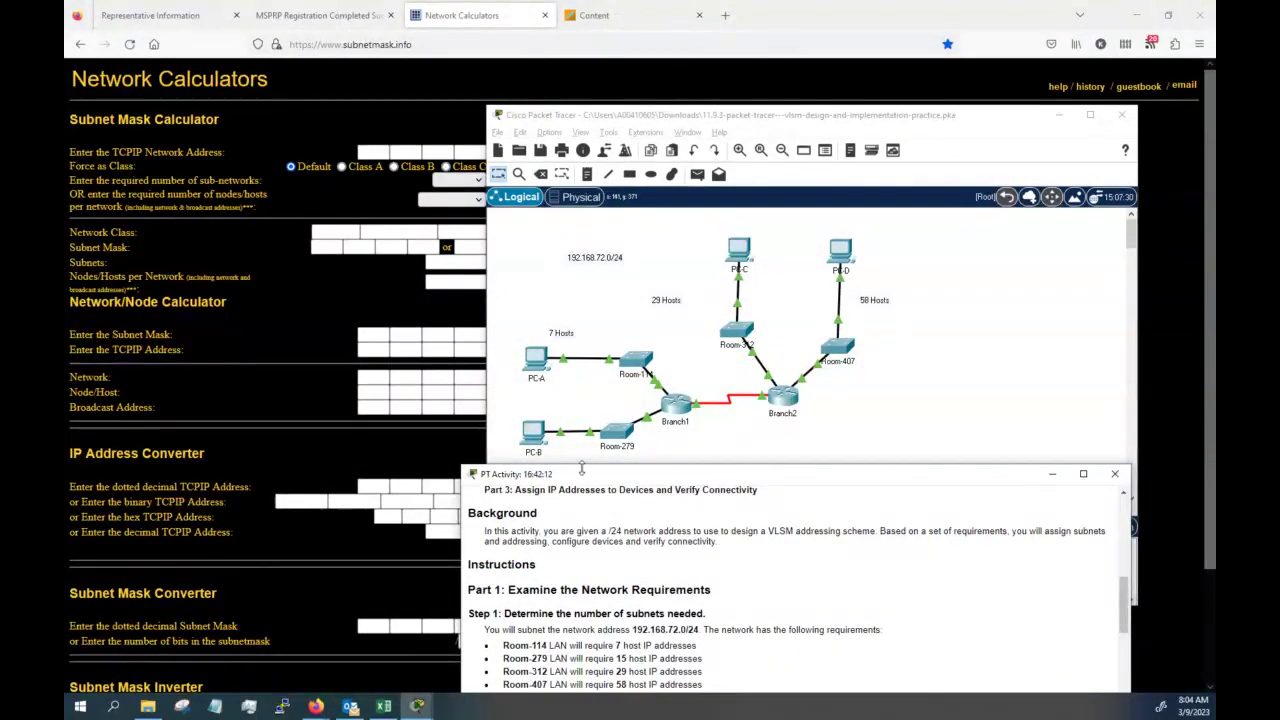
left_click(639, 357)
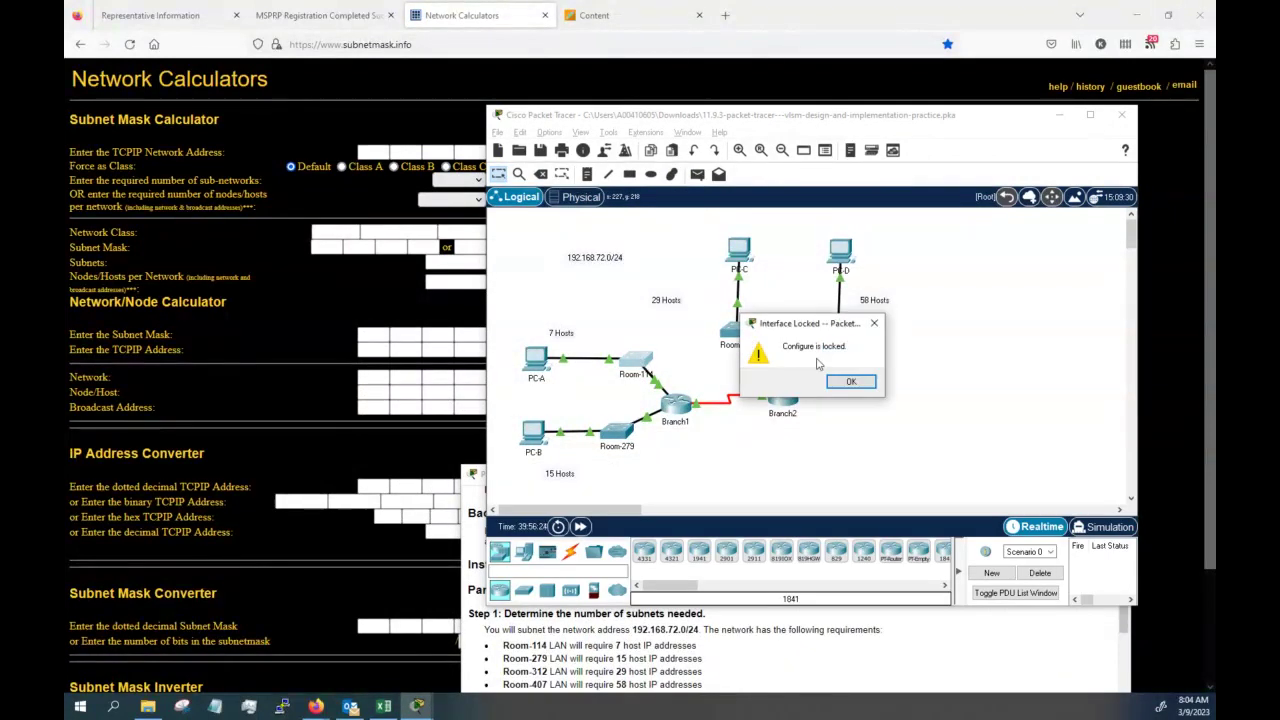
key("Return")
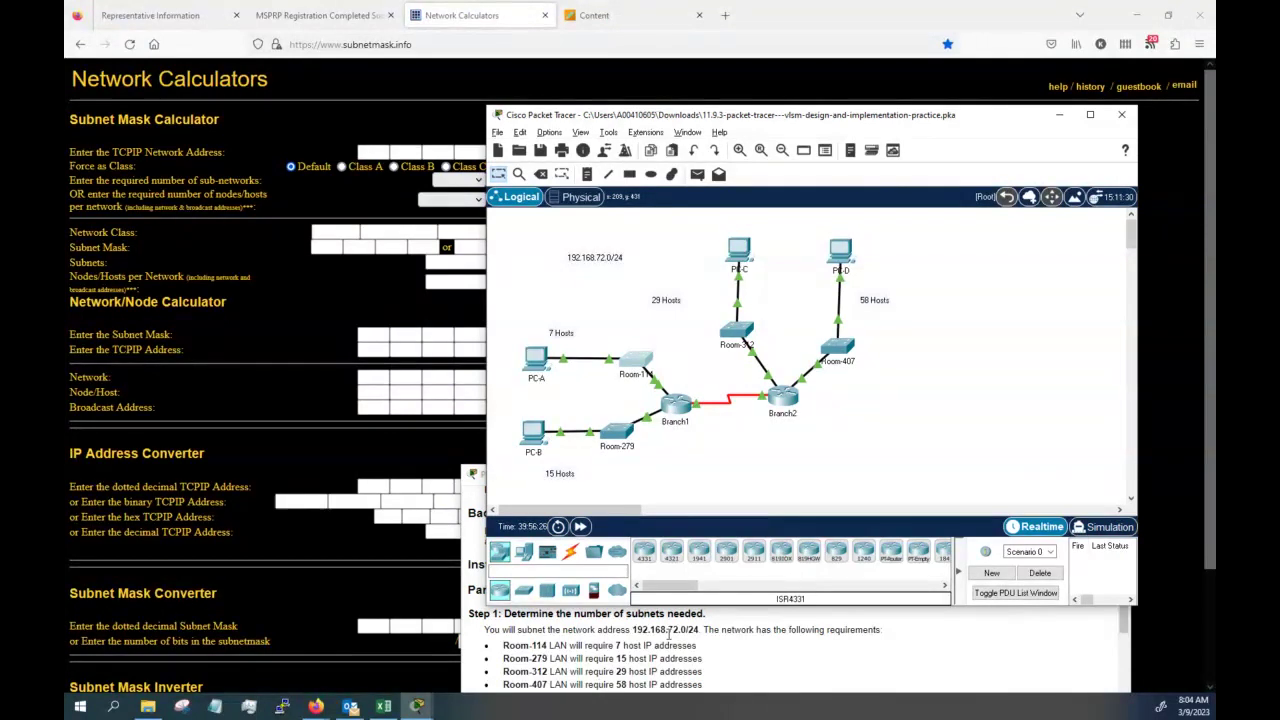
left_click(641, 630)
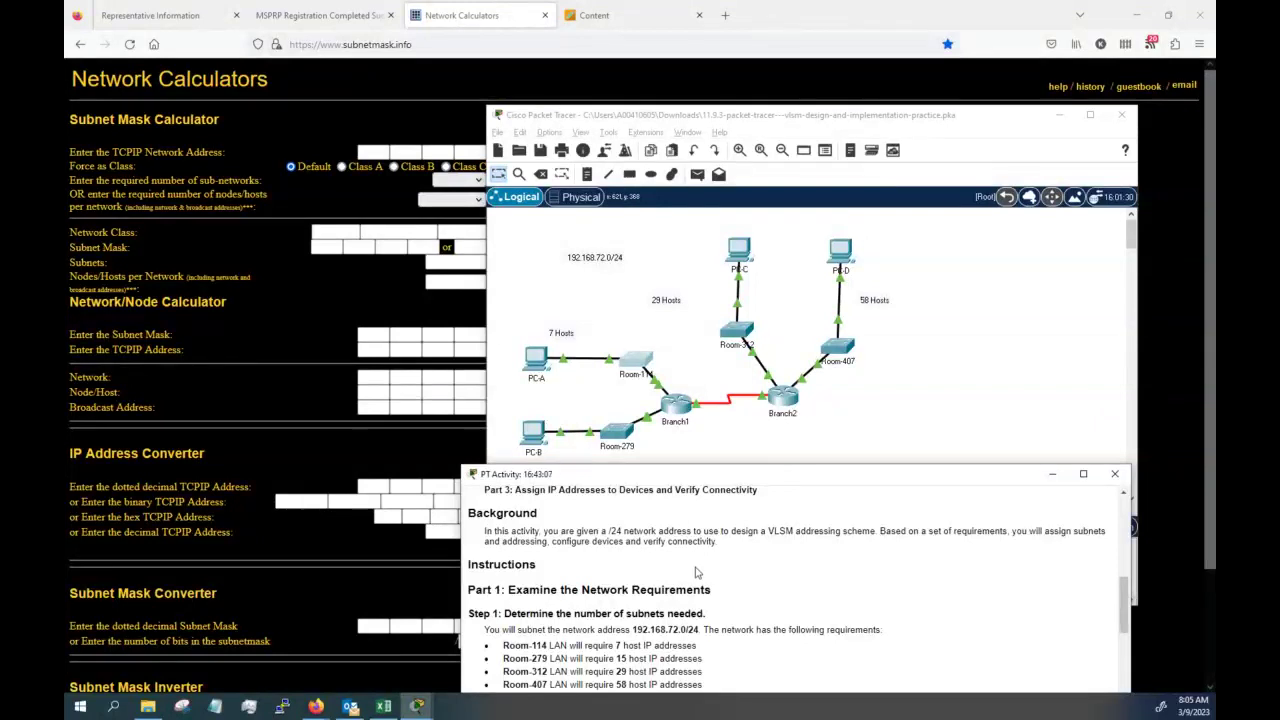
scroll(697, 565, "down", 1)
scroll(712, 545, "up", 2)
scroll(712, 545, "down", 1)
scroll(642, 532, "down", 2)
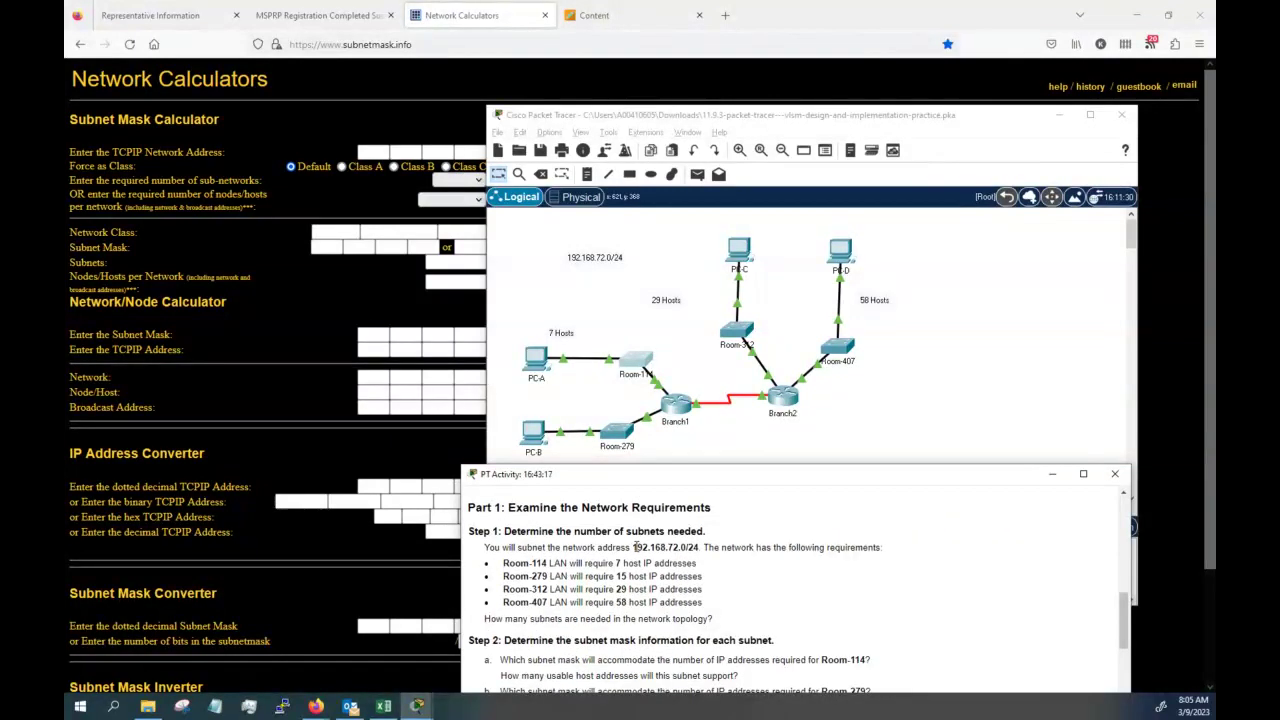
left_click_drag(635, 547, 699, 548)
scroll(659, 566, "down", 1)
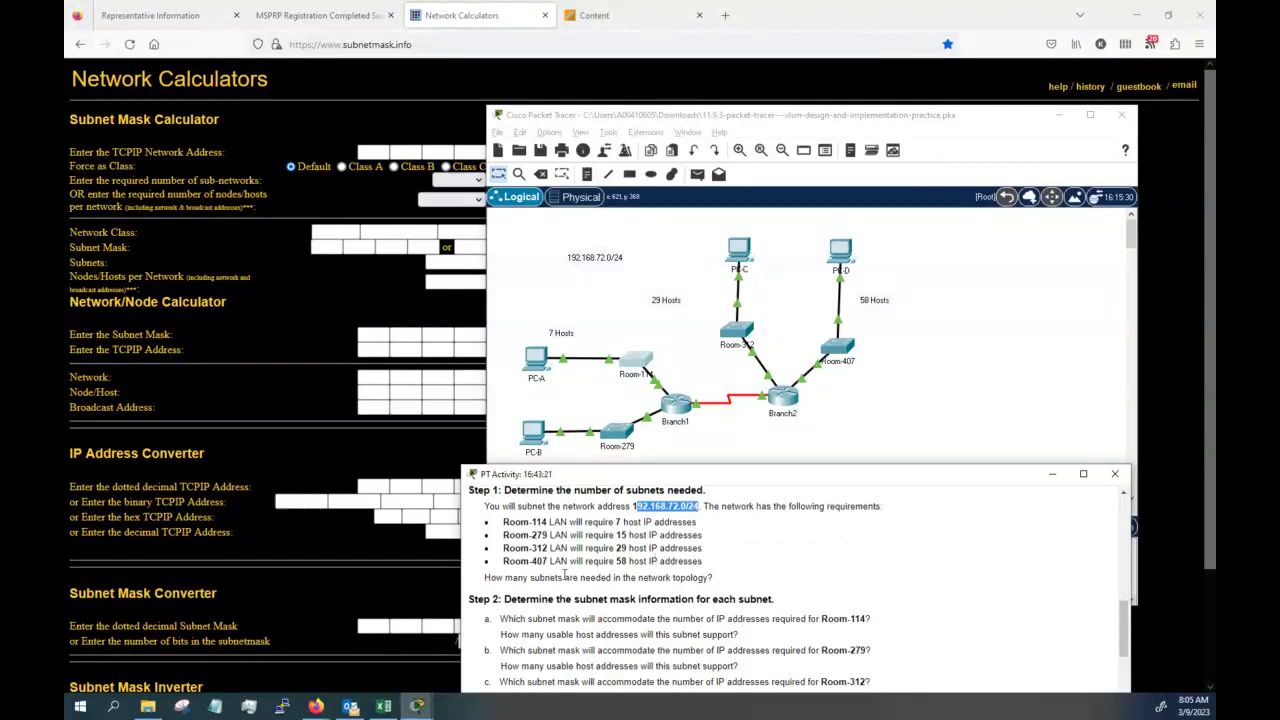
scroll(641, 578, "down", 1)
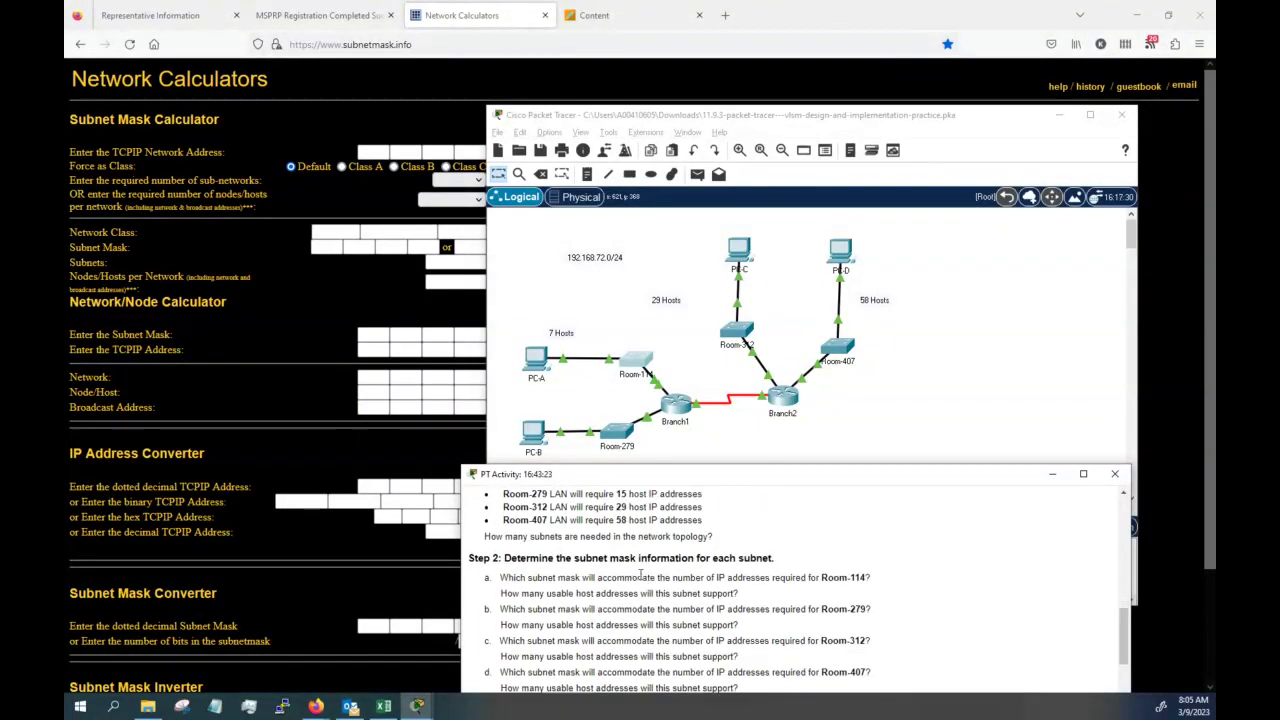
scroll(638, 570, "down", 1)
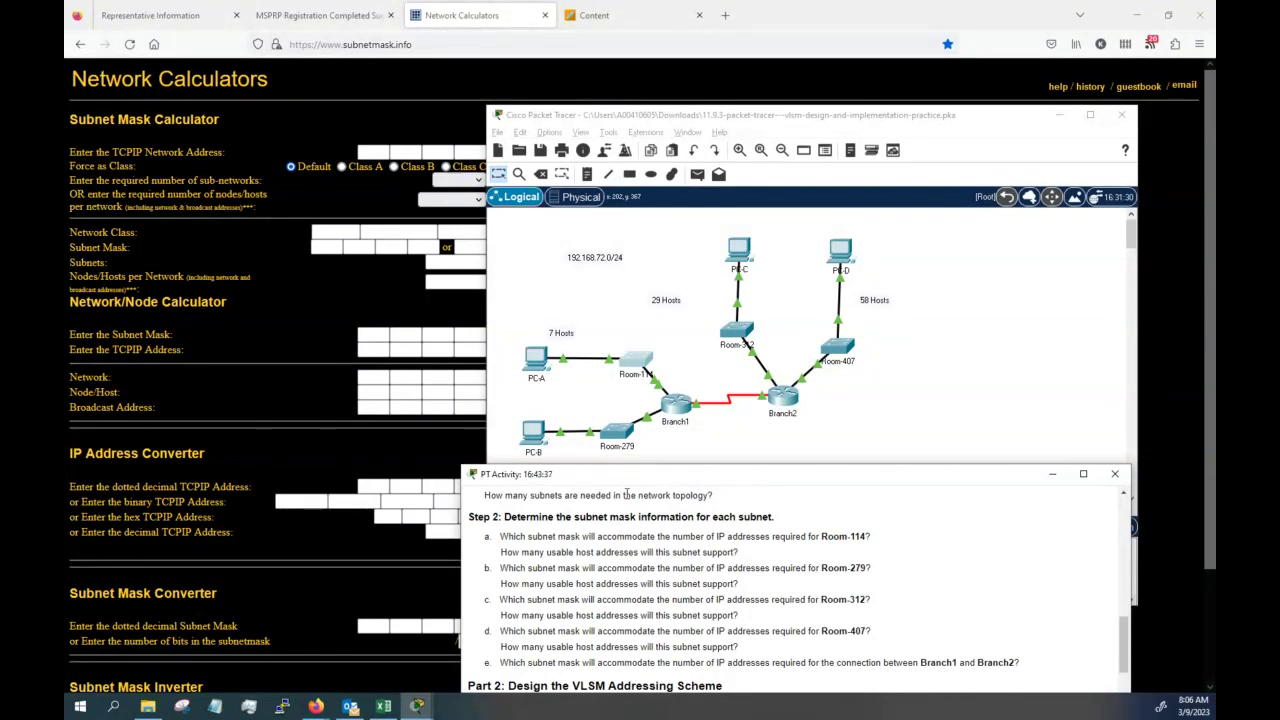
scroll(711, 572, "up", 1)
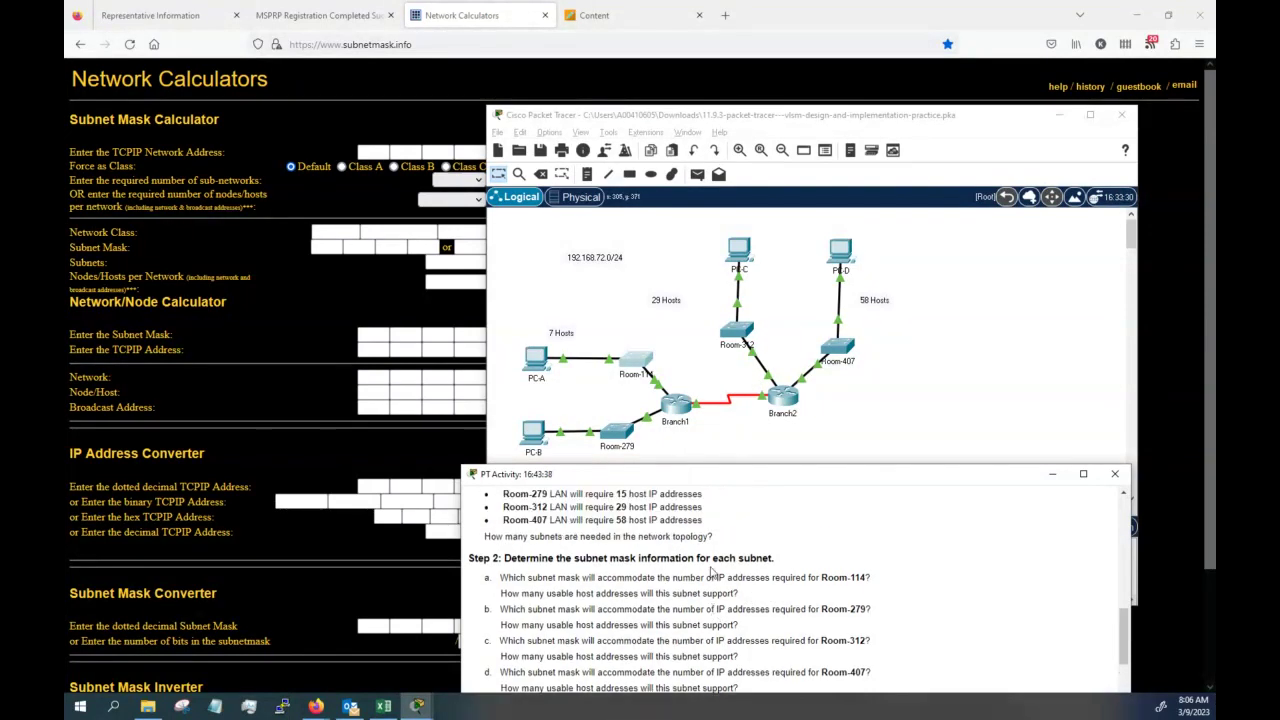
scroll(711, 572, "up", 2)
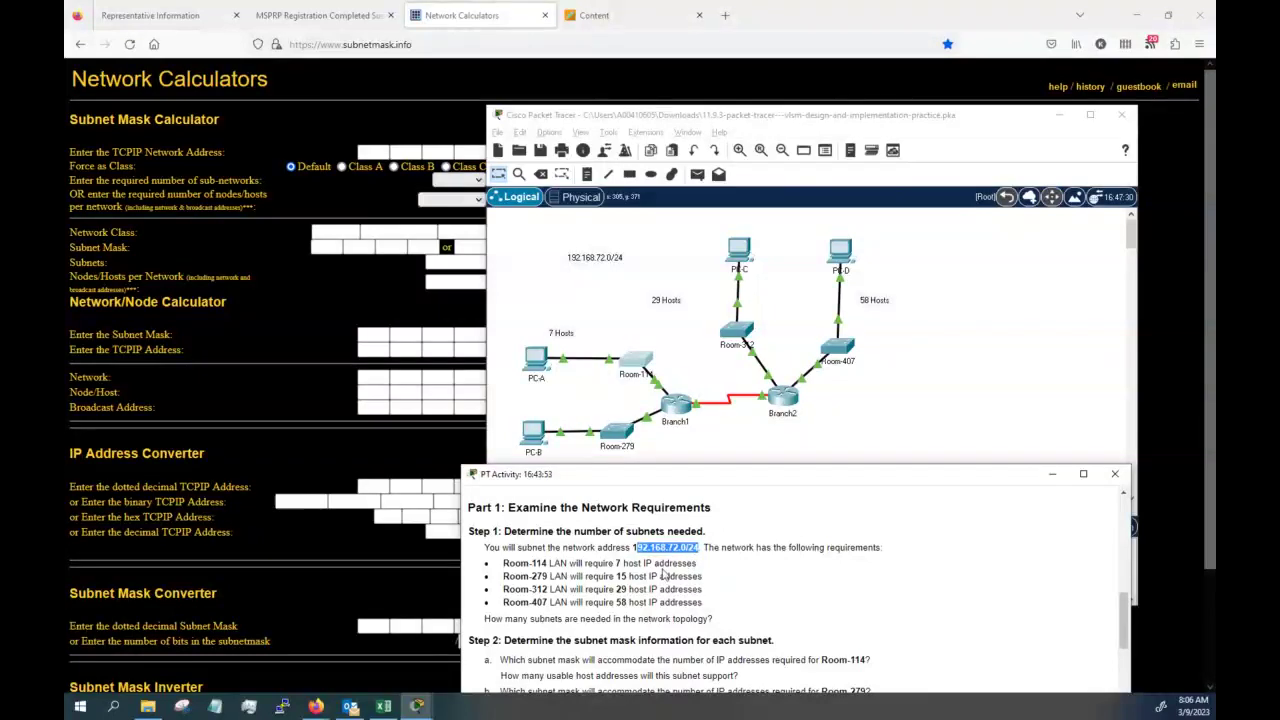
scroll(688, 535, "down", 1)
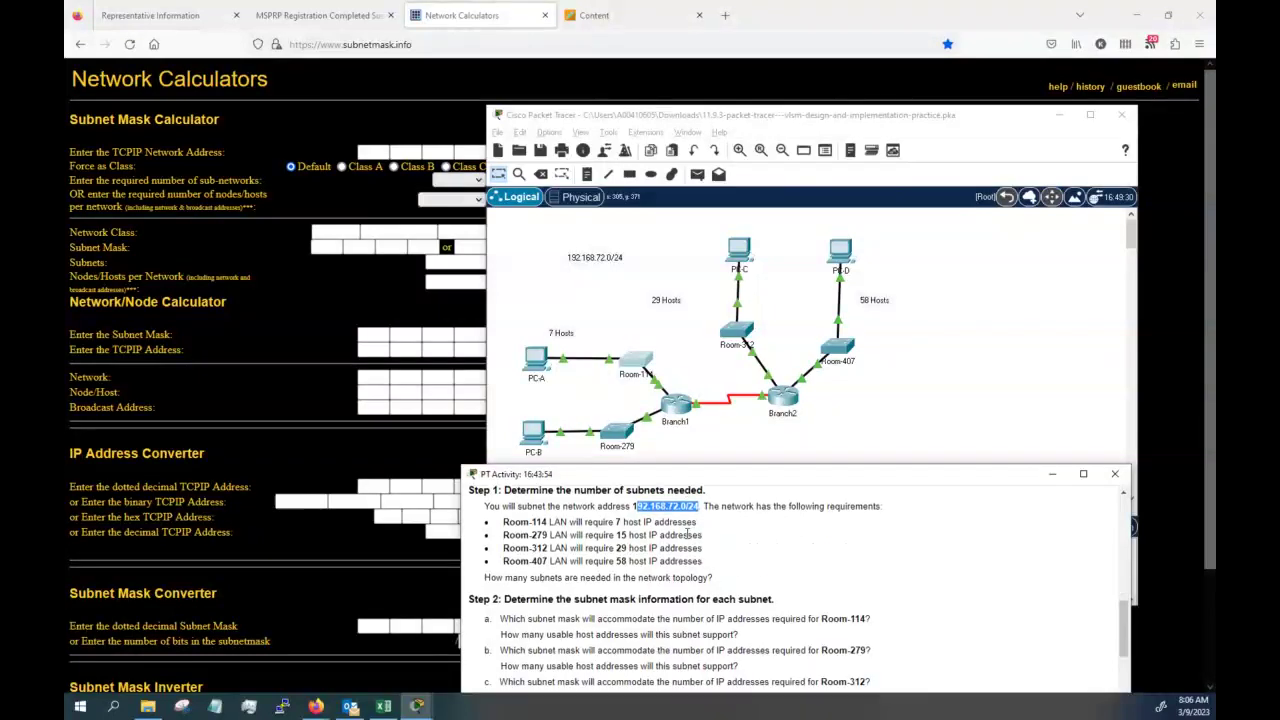
scroll(688, 535, "down", 2)
scroll(630, 534, "down", 2)
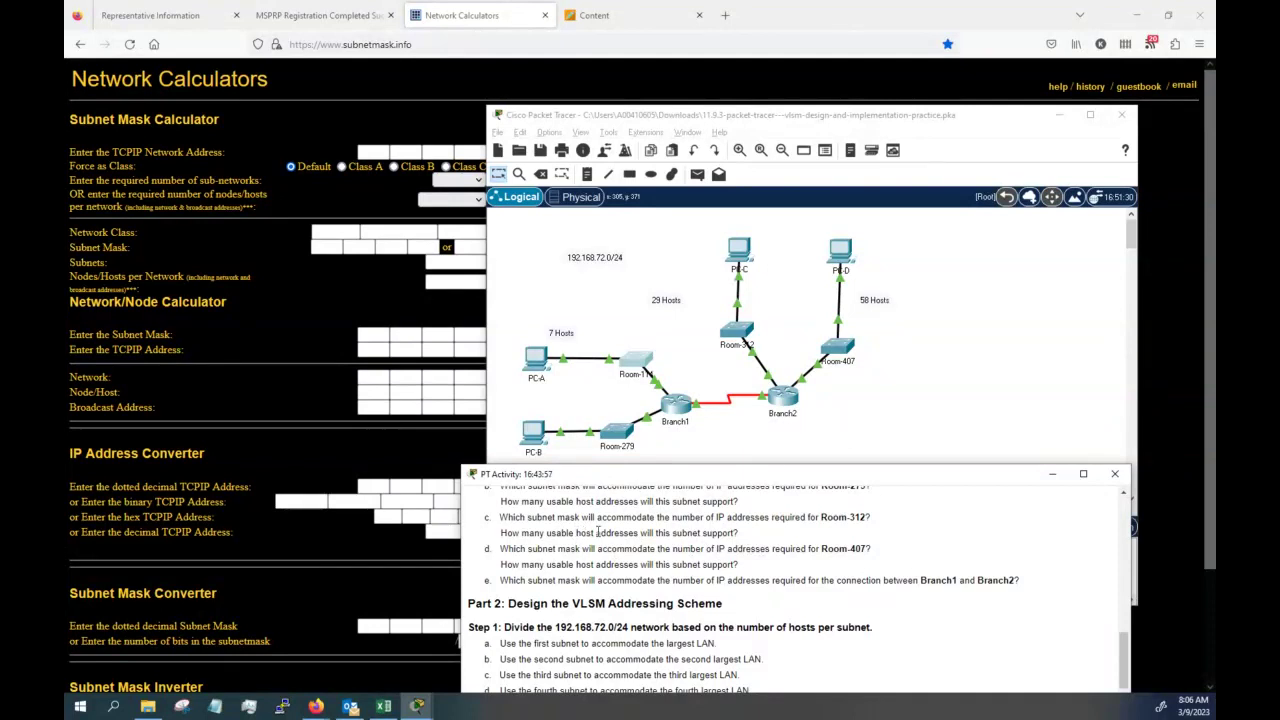
scroll(600, 533, "up", 1)
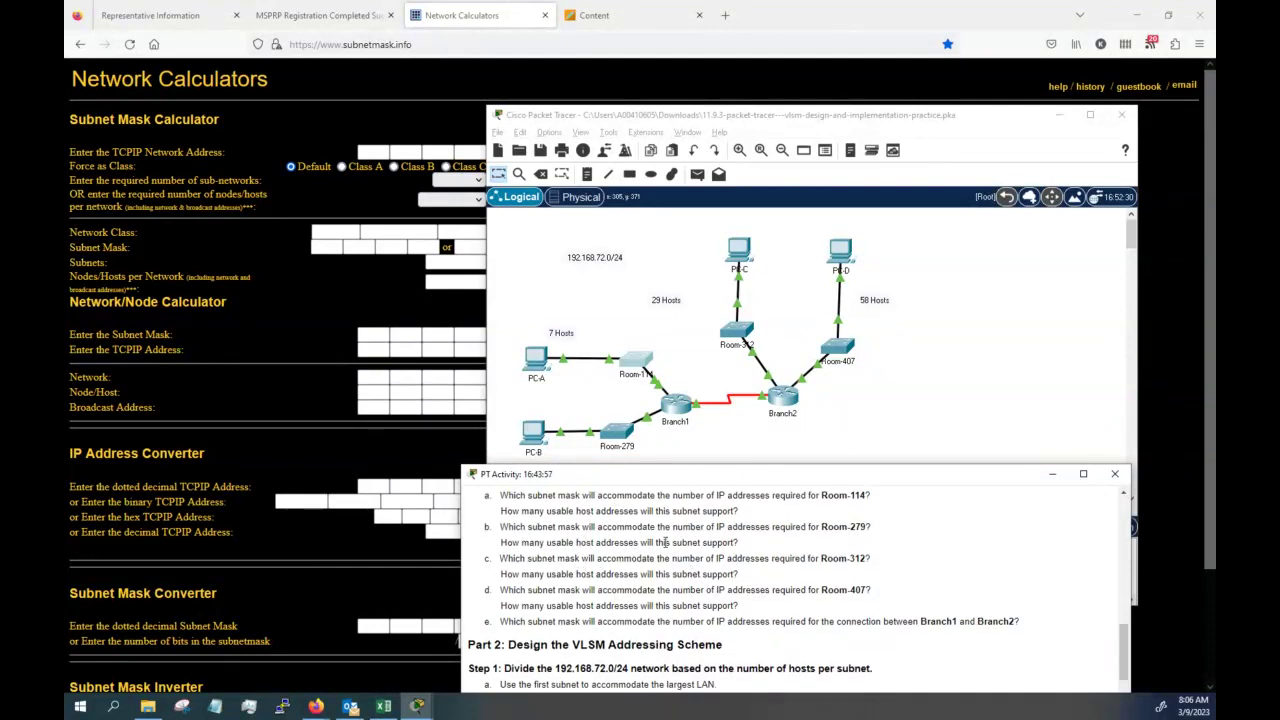
left_click(383, 707)
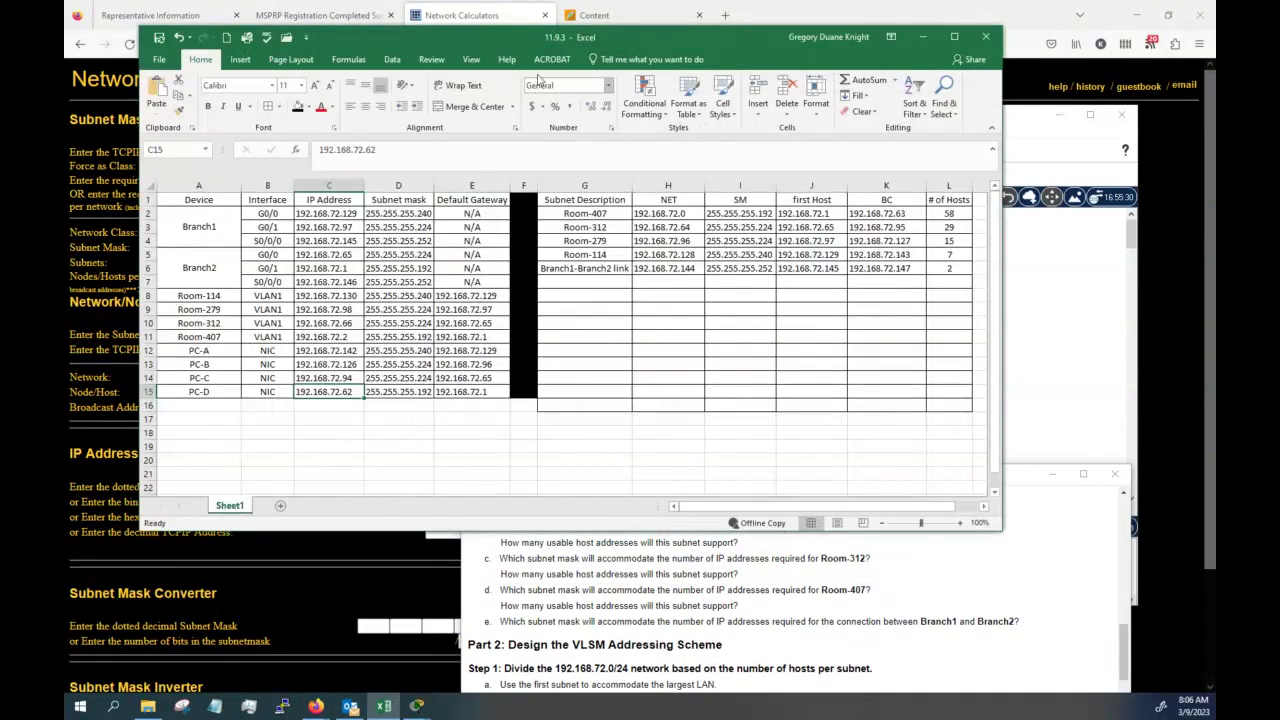
left_click_drag(524, 32, 580, 128)
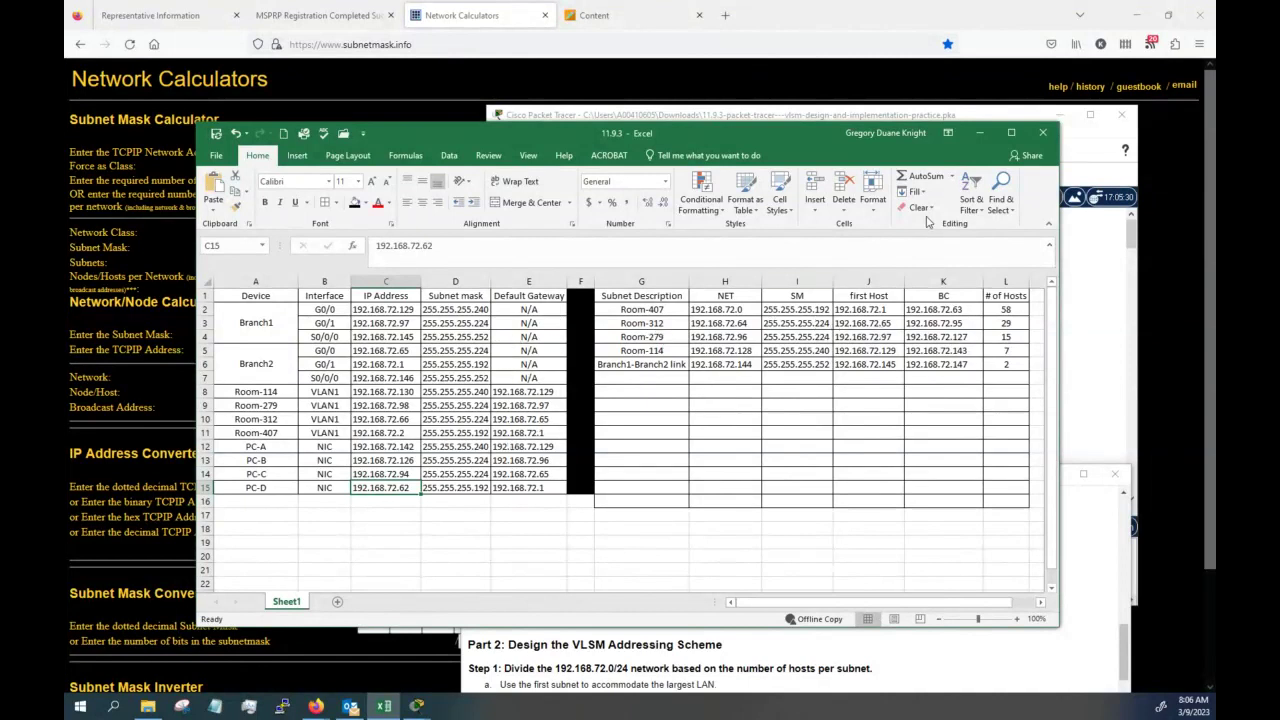
left_click(980, 130)
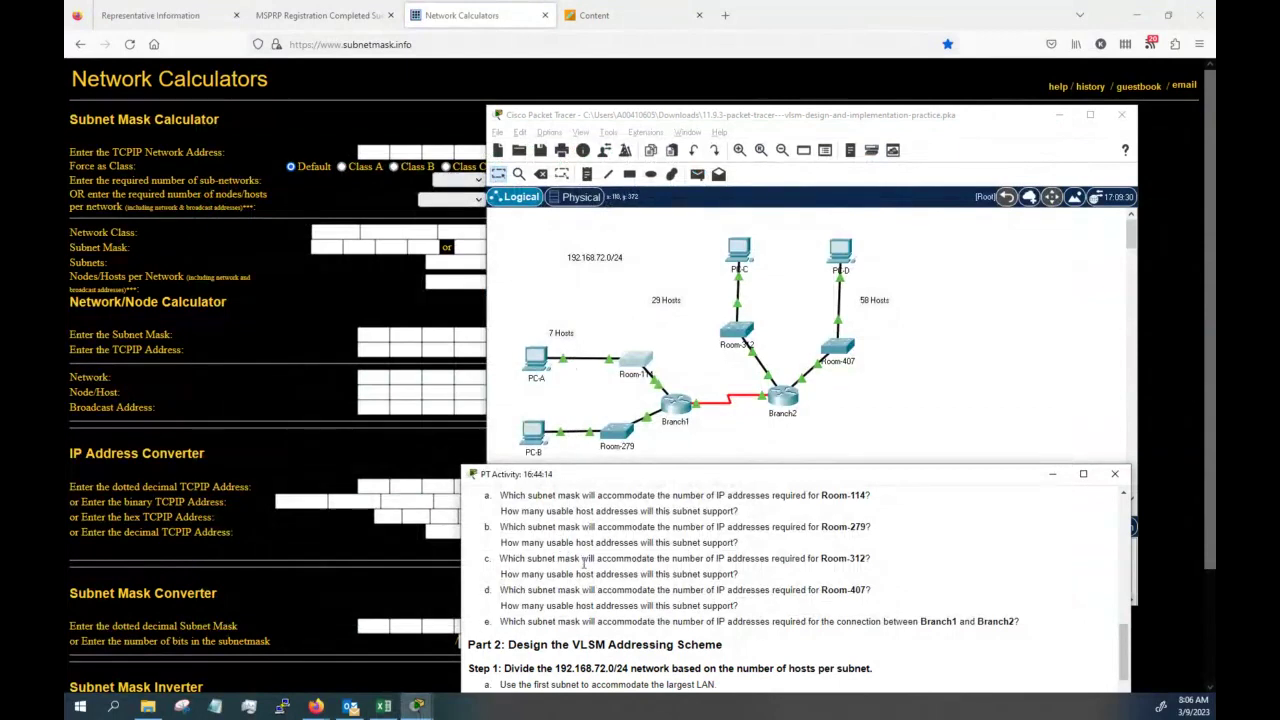
- Scroll through the room host requirements and VLSM design steps in the instructions
scroll(590, 565, "down", 1)
scroll(610, 570, "down", 2)
scroll(650, 562, "up", 2)
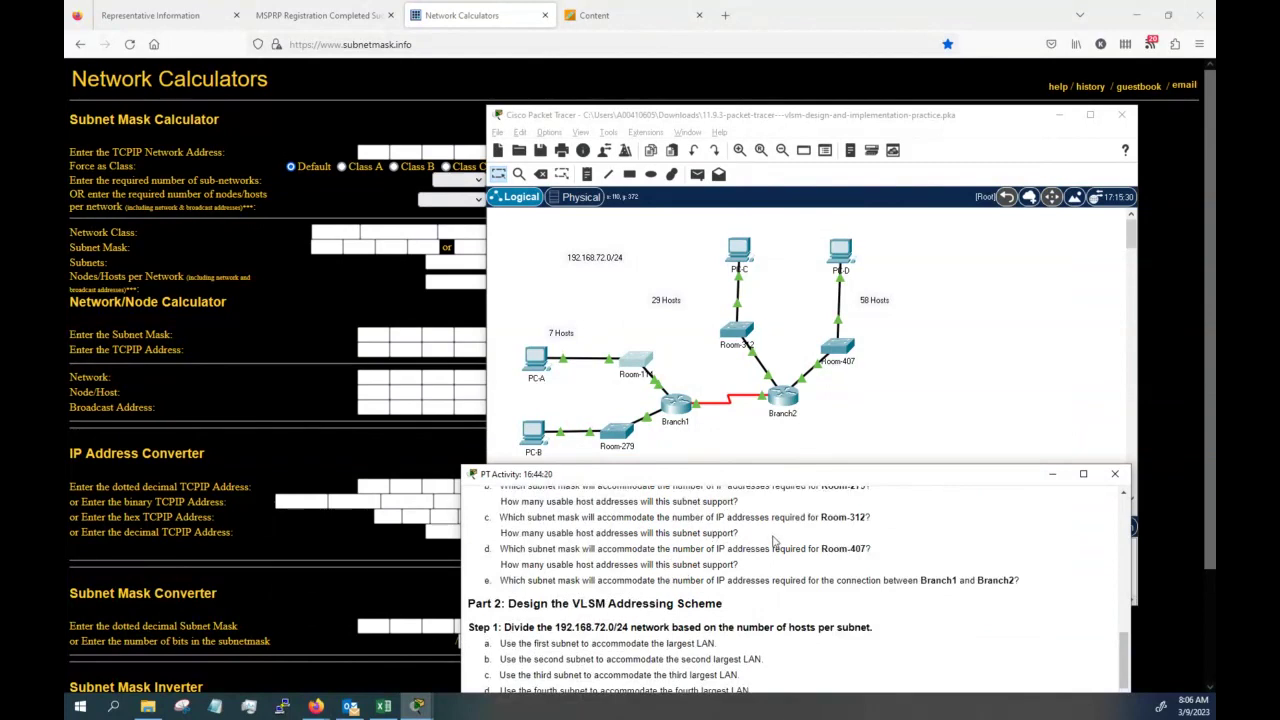
scroll(700, 560, "down", 1)
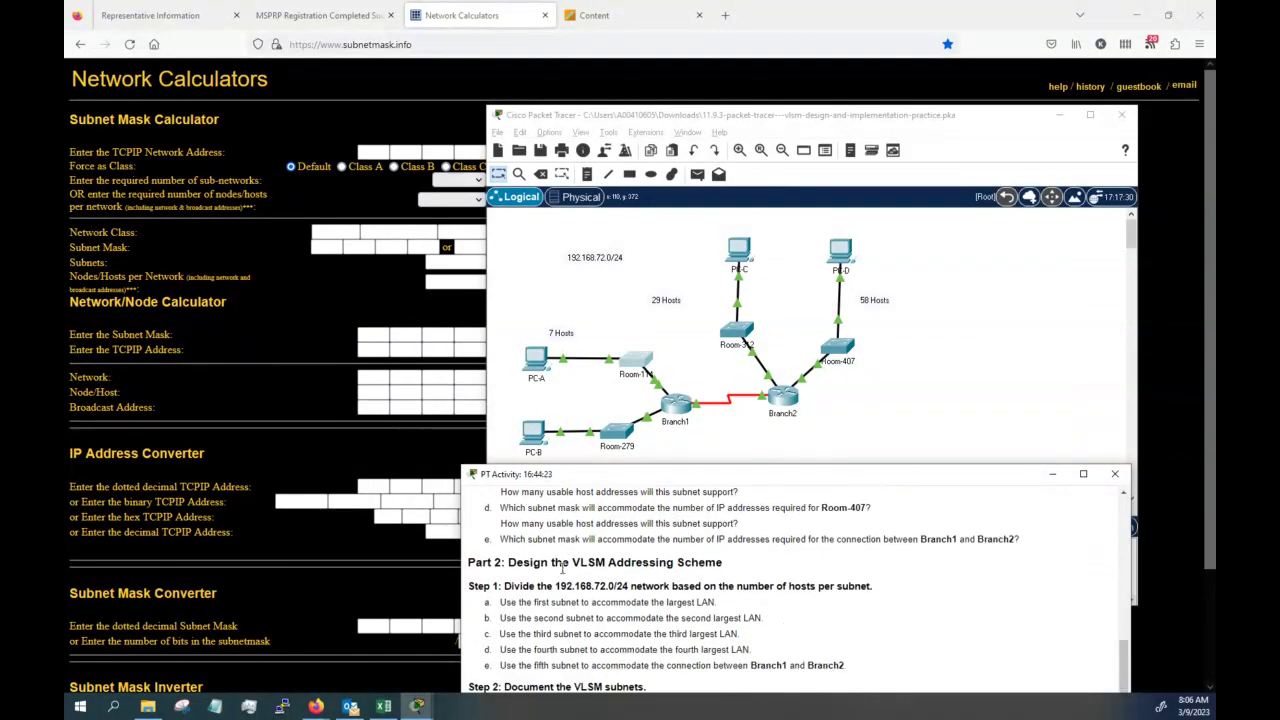
scroll(563, 567, "down", 2)
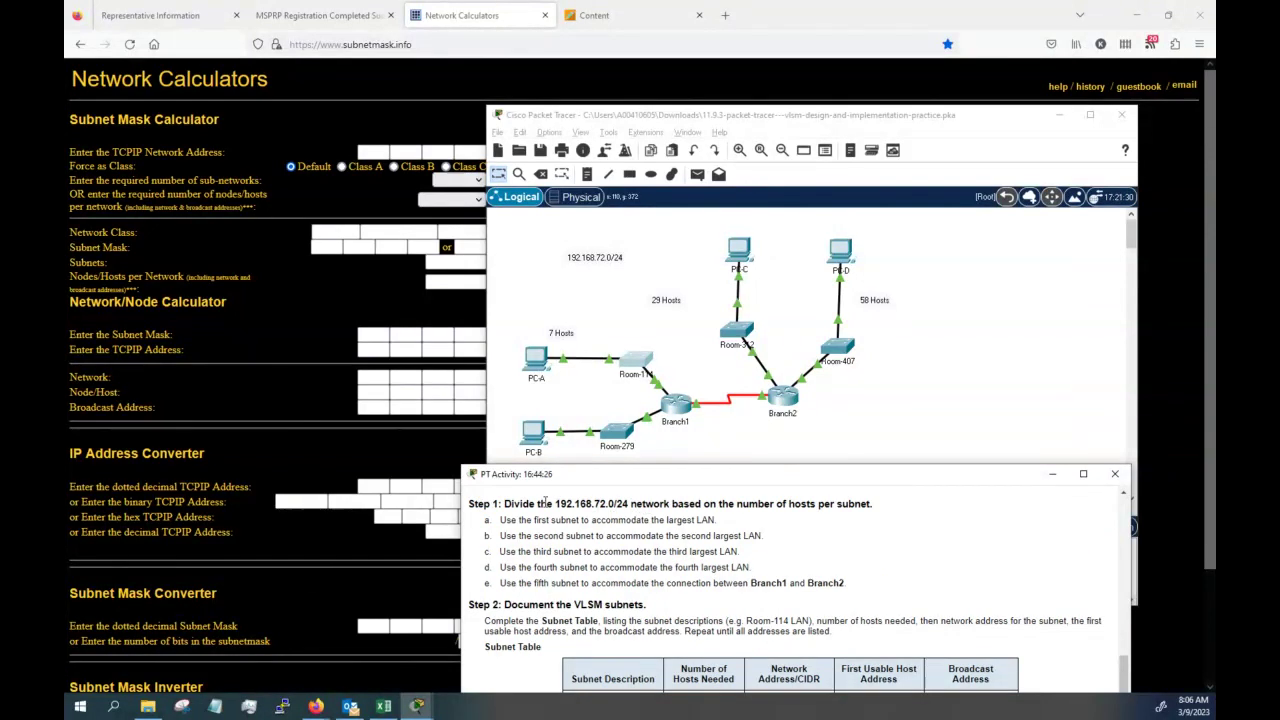
left_click_drag(556, 505, 628, 505)
scroll(620, 510, "up", 1)
left_click(617, 545)
scroll(728, 552, "down", 1)
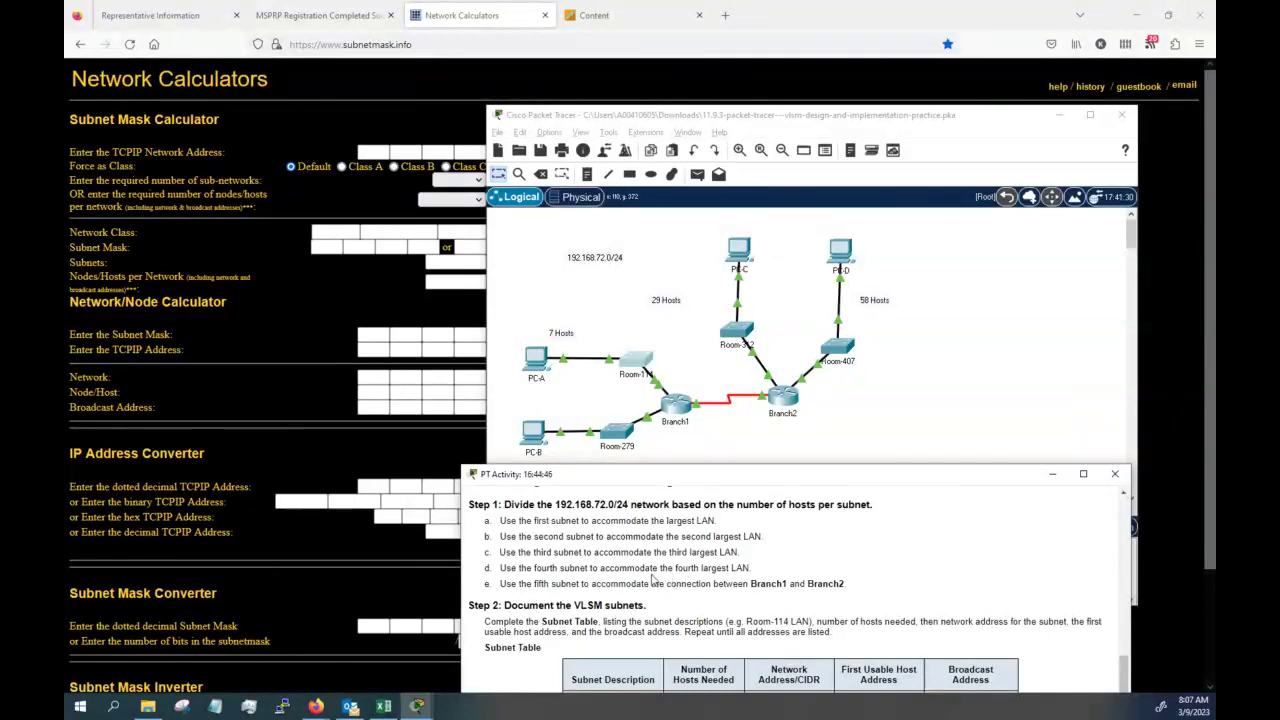
scroll(695, 545, "down", 1)
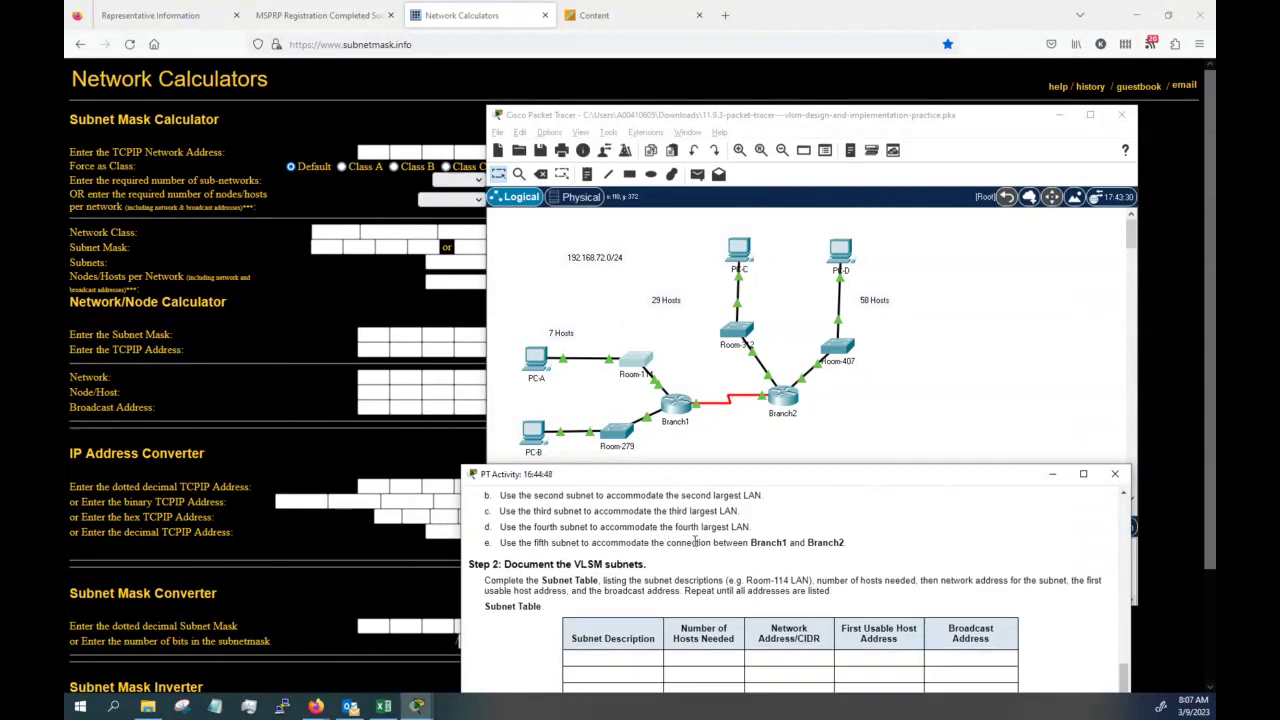
scroll(695, 541, "up", 1)
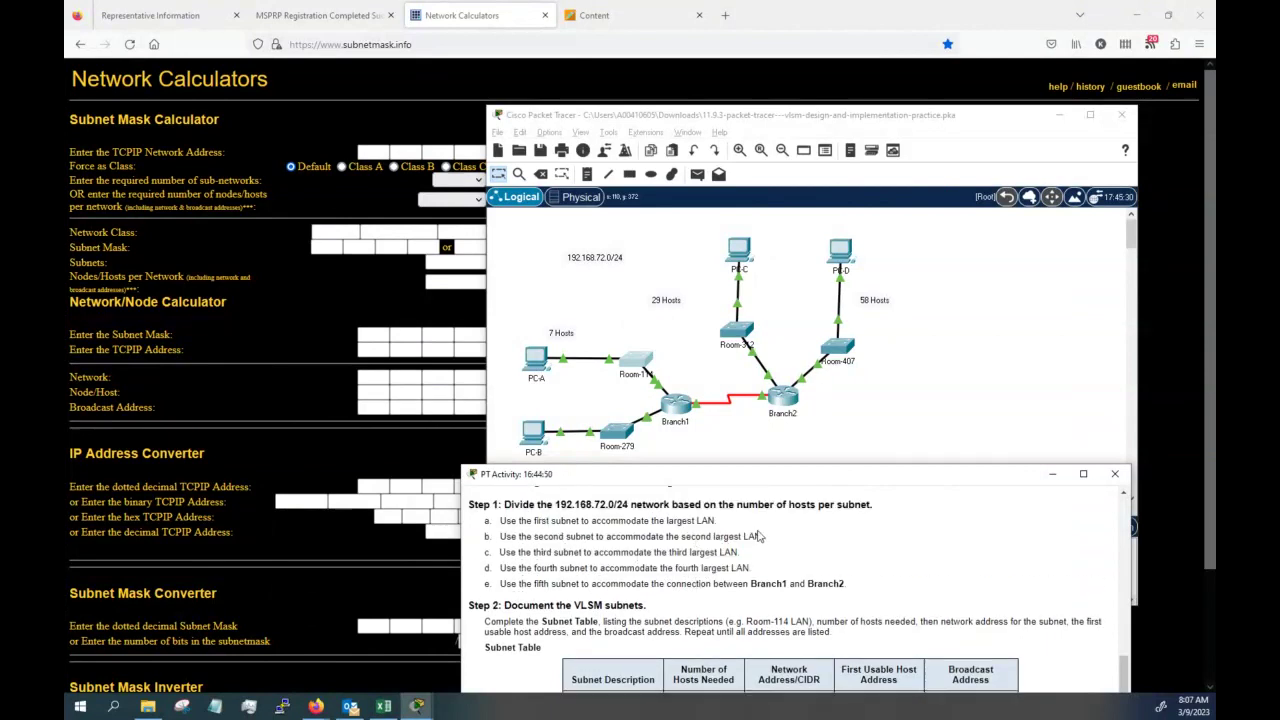
scroll(660, 555, "down", 1)
scroll(677, 554, "down", 1)
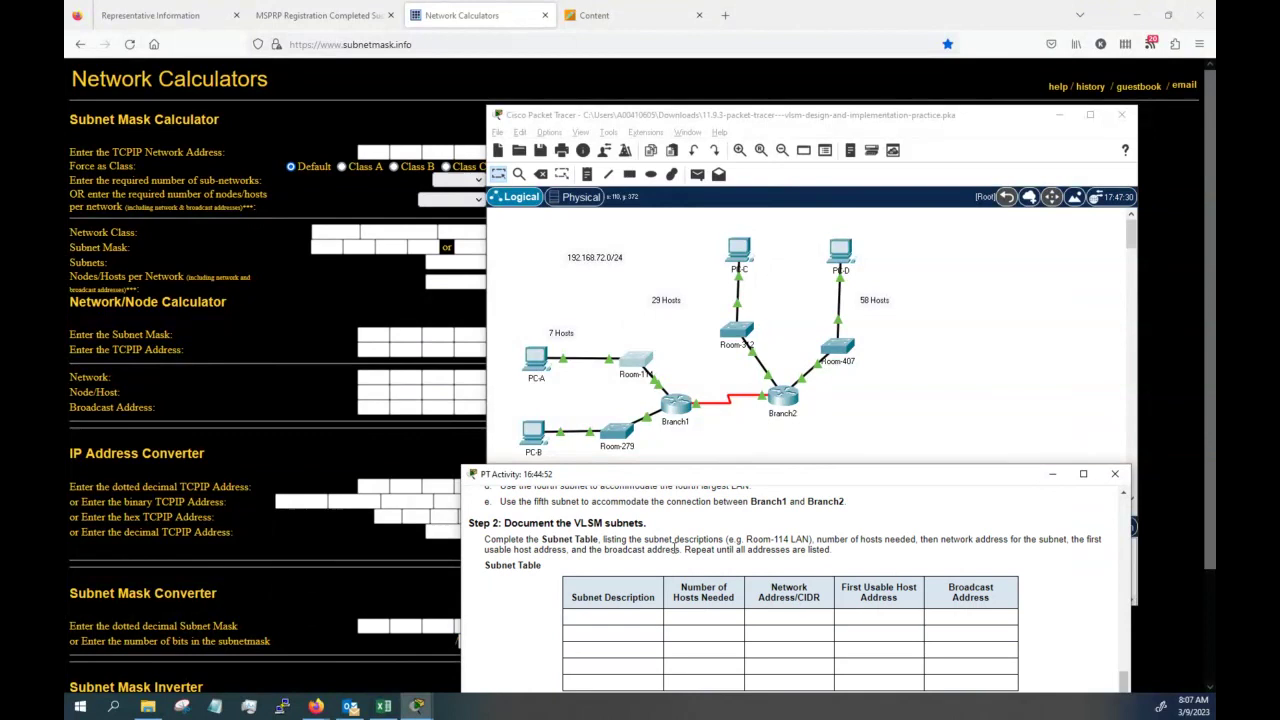
scroll(677, 554, "down", 4)
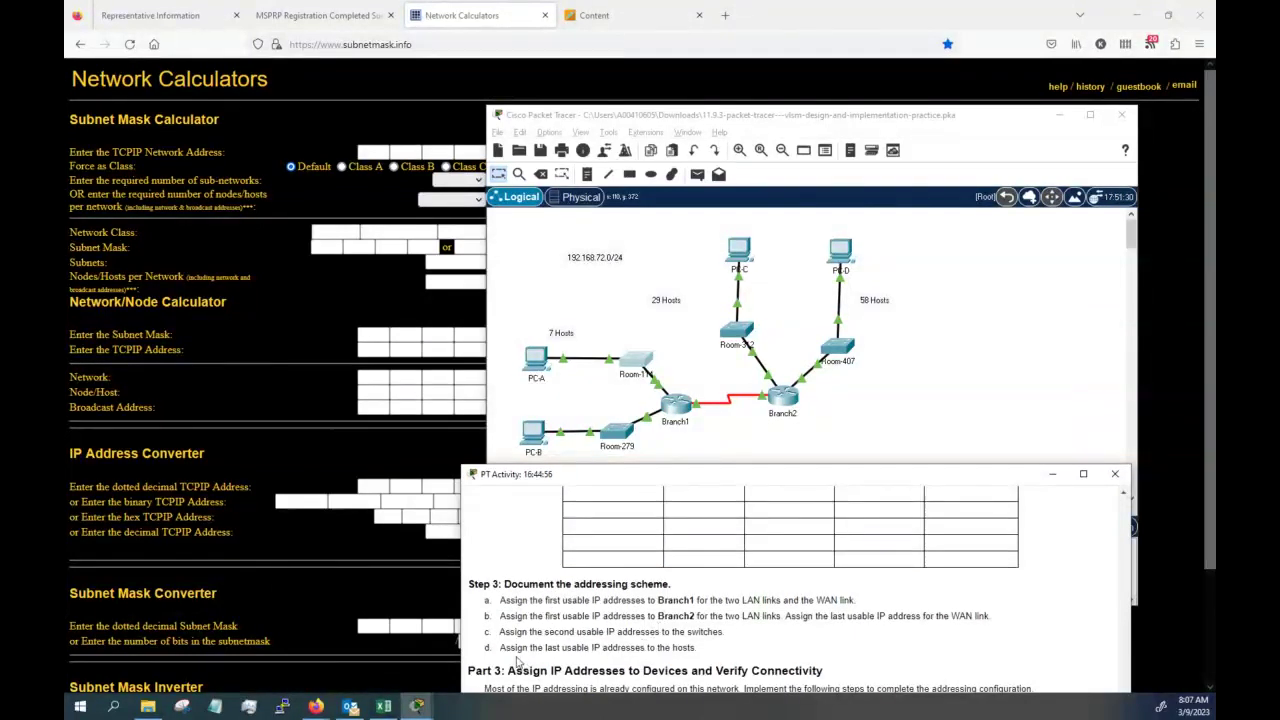
scroll(733, 634, "down", 1)
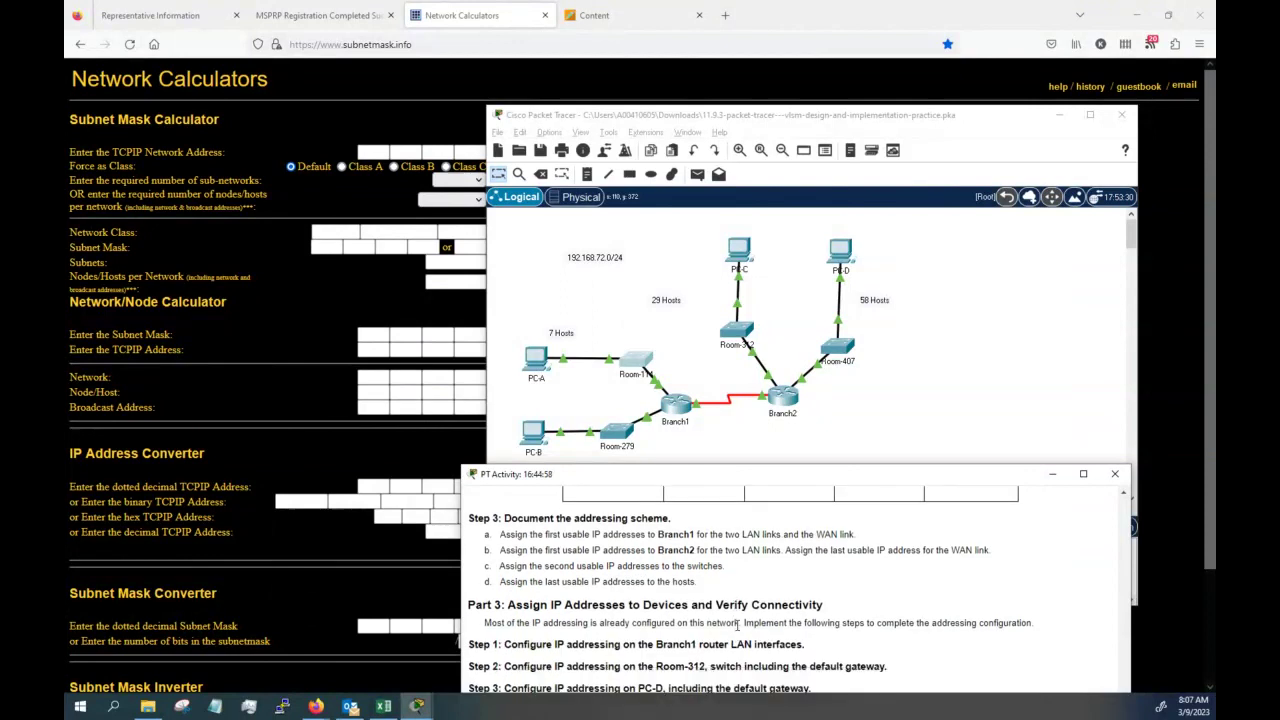
scroll(738, 624, "up", 1)
scroll(738, 624, "up", 2)
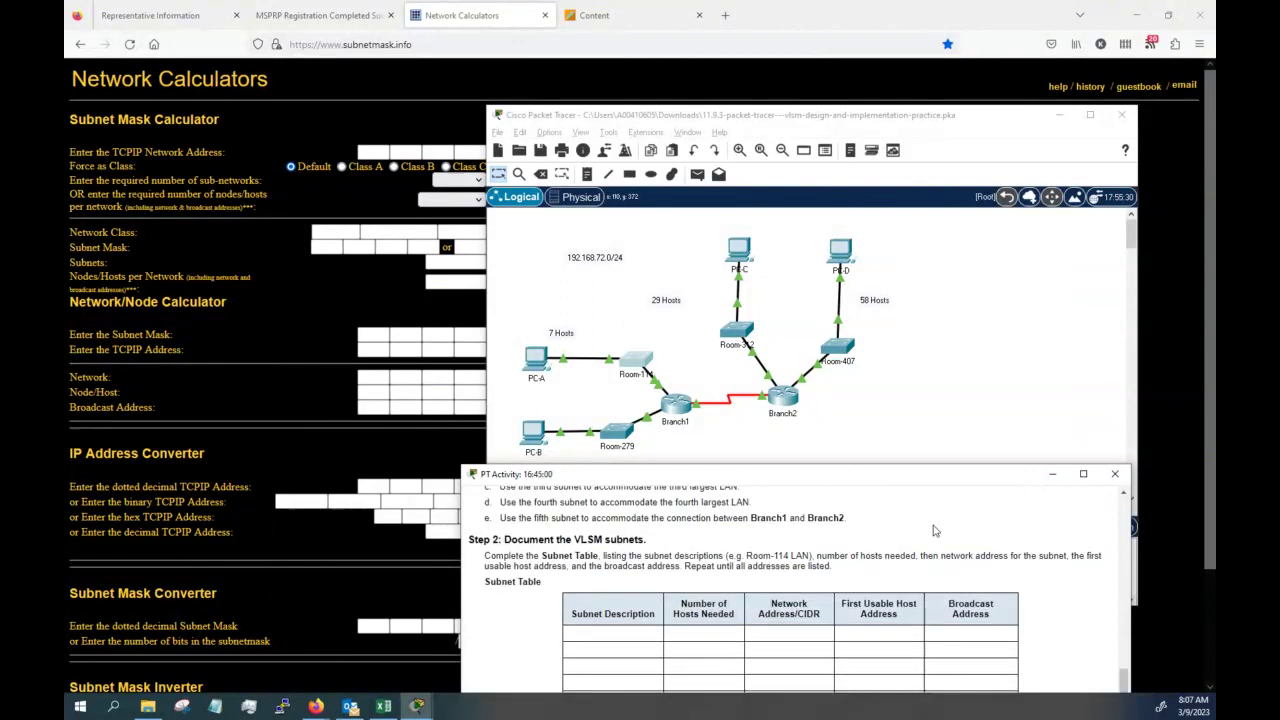
- Maximize the instructions and highlight 'largest', 'second' and 'largest' in design steps 1a–1c
left_click(1083, 474)
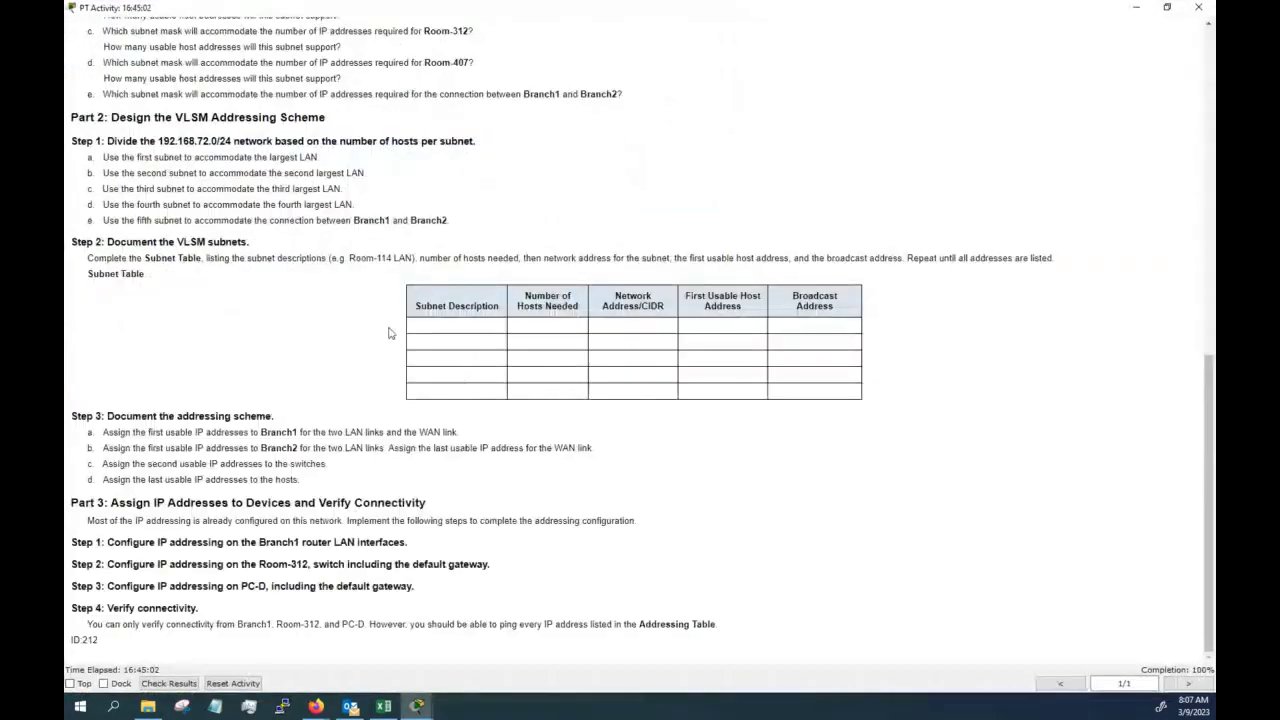
scroll(258, 262, "up", 1)
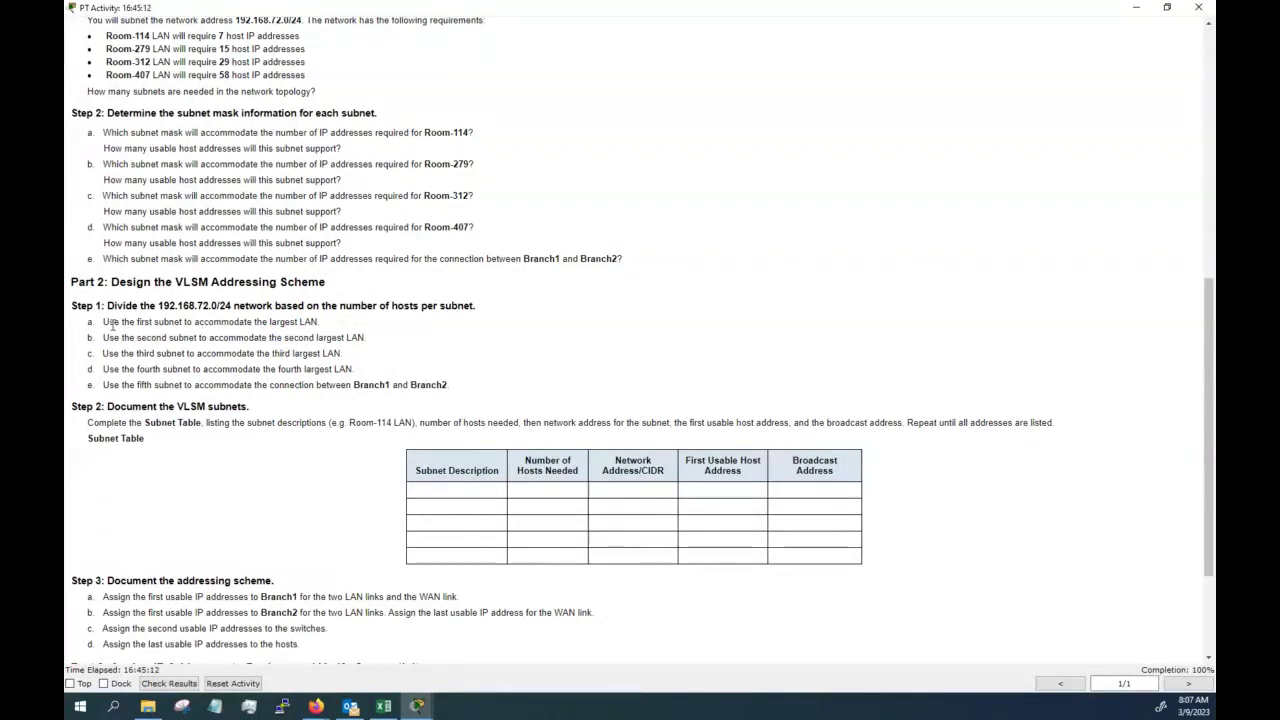
double_click(290, 321)
double_click(299, 338)
double_click(310, 354)
- Highlight host counts 58, 29, 15, 7 for Rooms 407, 312, 279, 114, plus the Branch1–Branch2 link
scroll(330, 369, "up", 1)
scroll(250, 280, "up", 3)
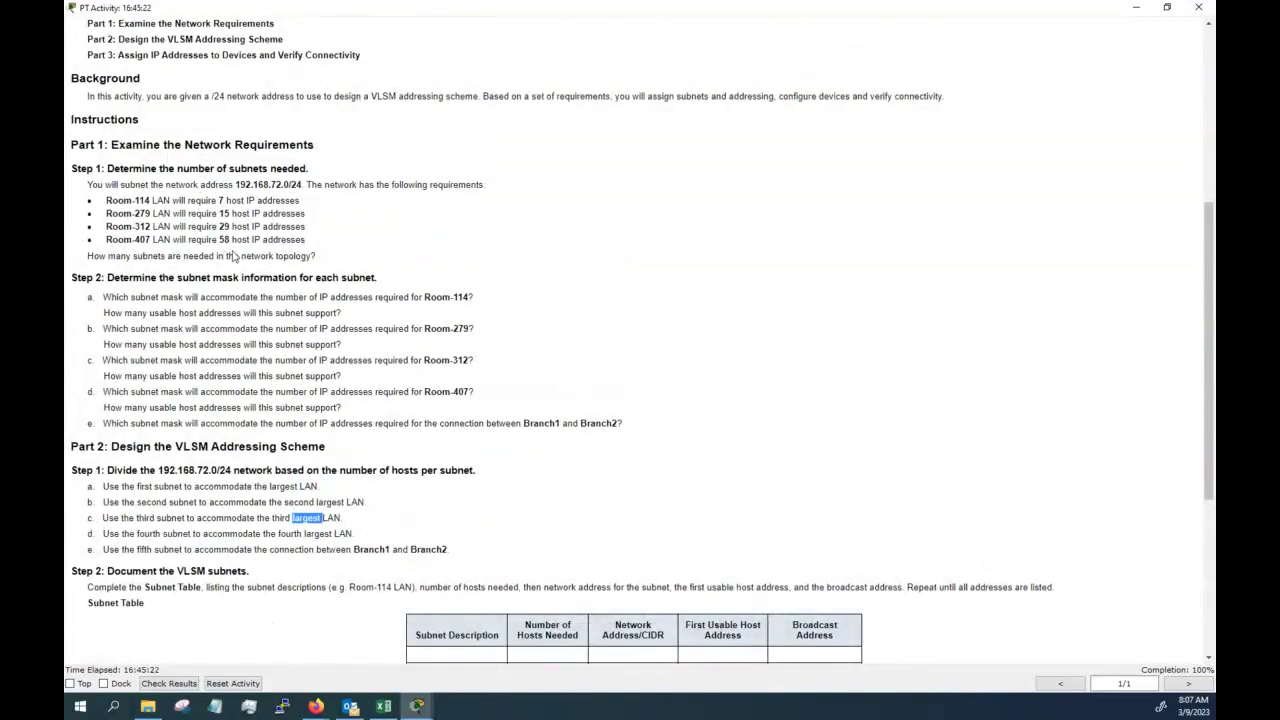
double_click(224, 240)
double_click(225, 226)
double_click(225, 213)
double_click(224, 200)
left_click_drag(351, 549, 460, 557)
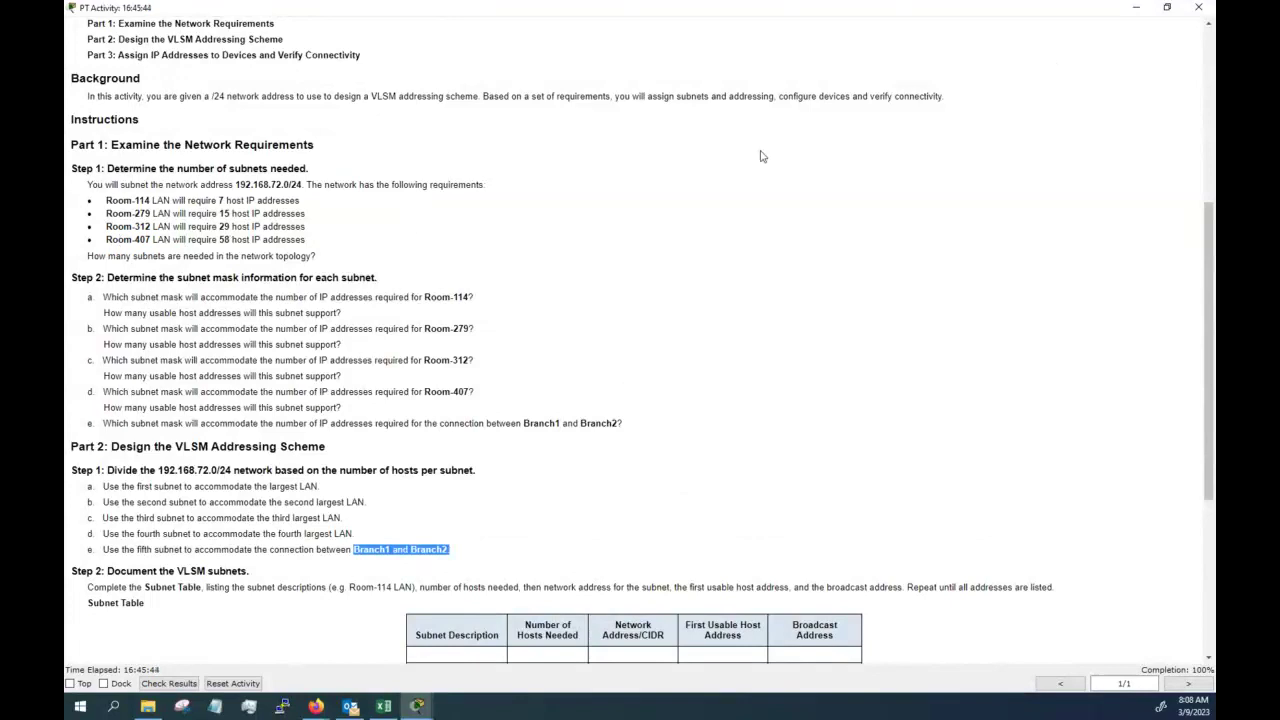
left_click(1136, 10)
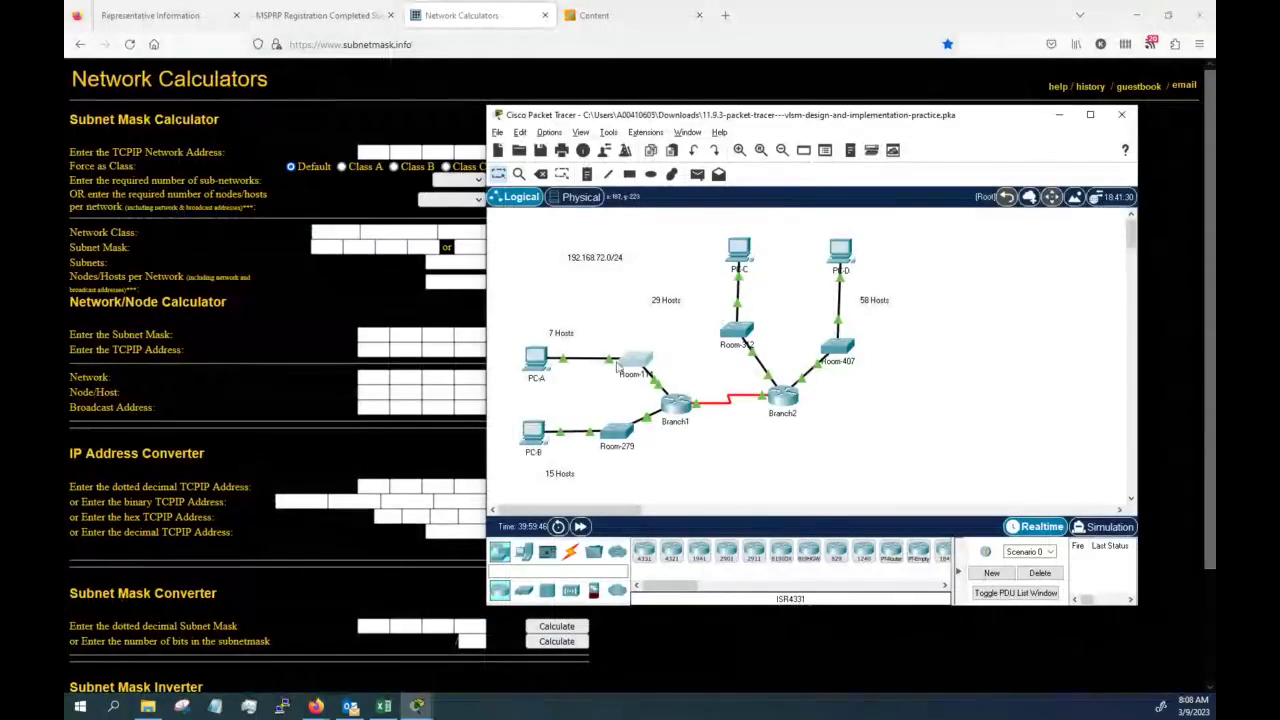
left_click(383, 706)
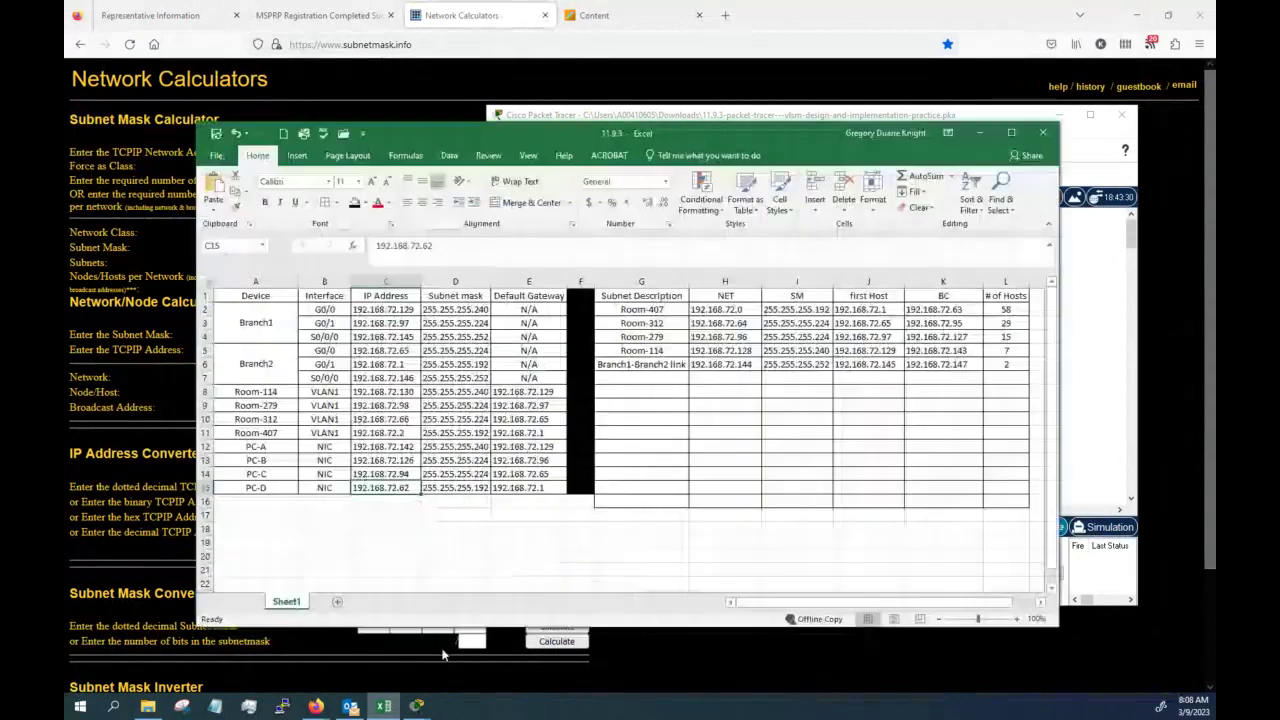
left_click(741, 349)
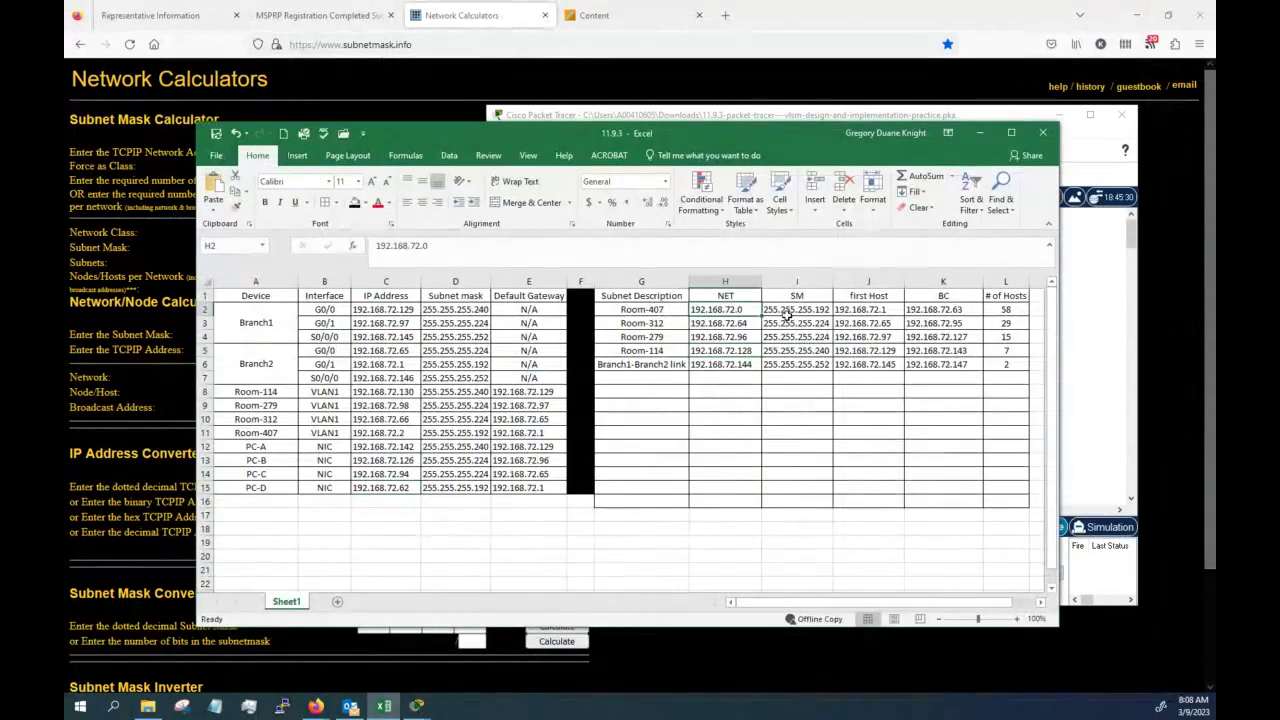
left_click(995, 312)
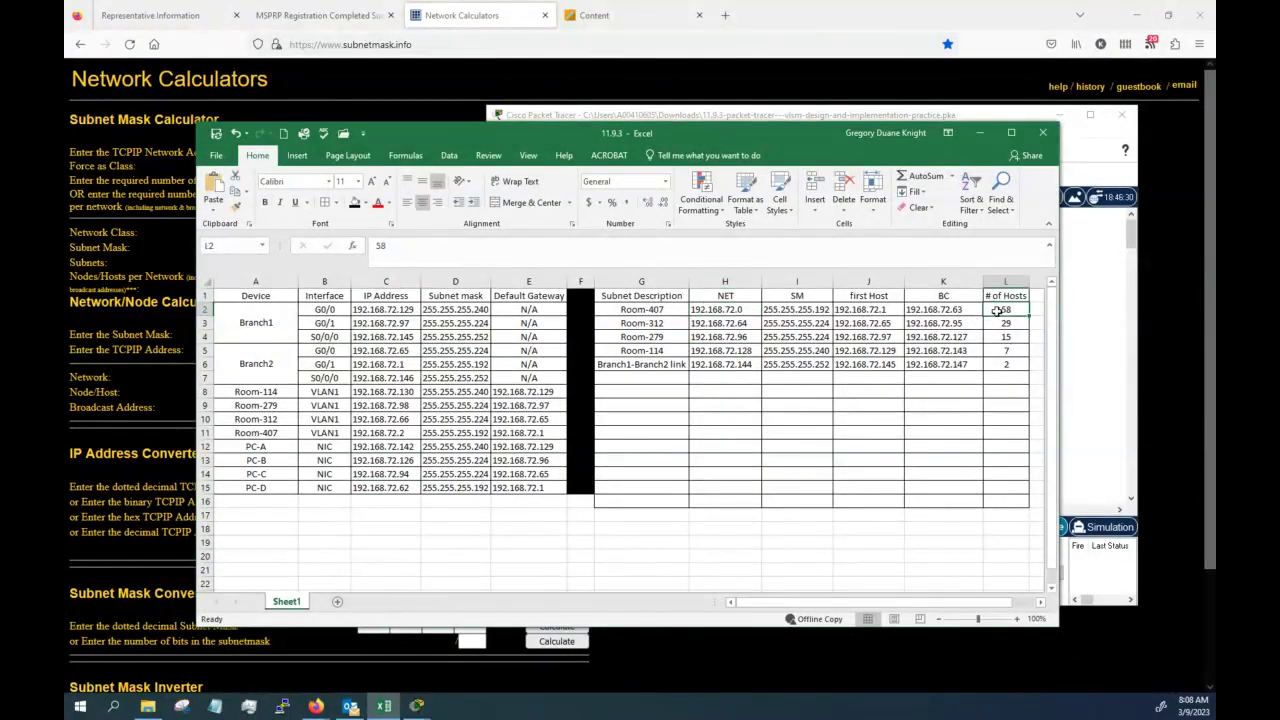
left_click(701, 311)
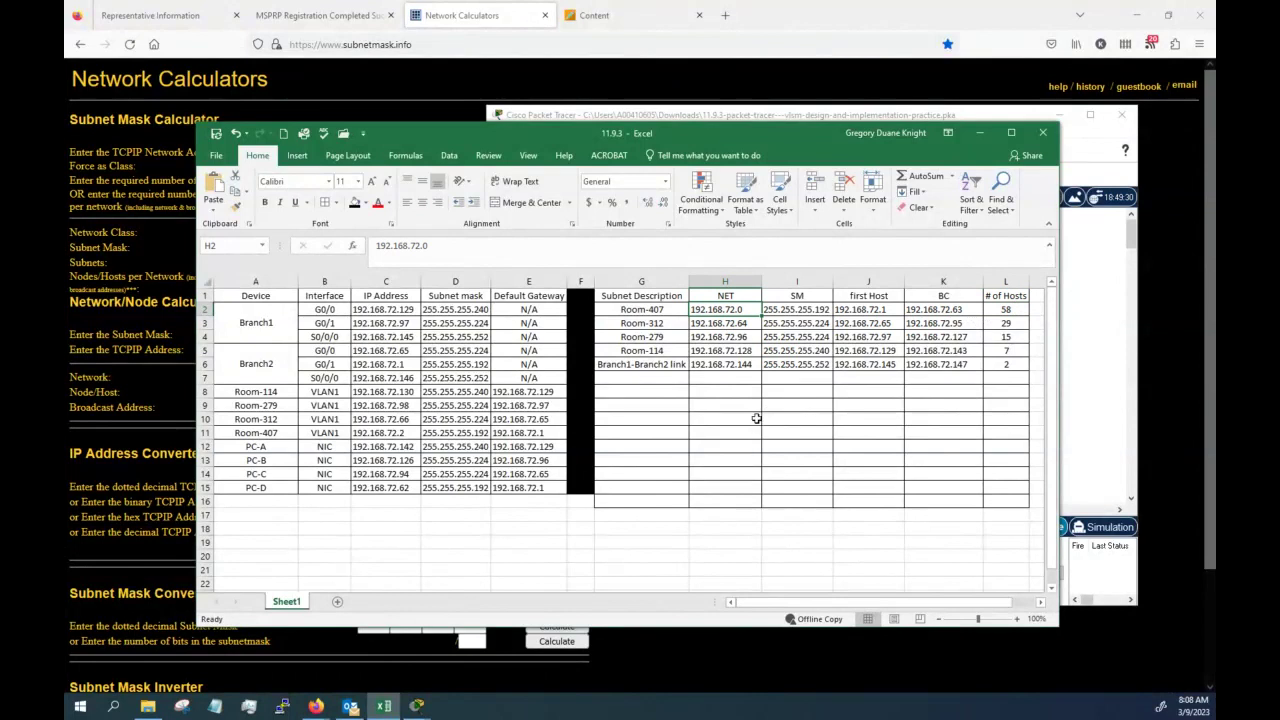
left_click(977, 134)
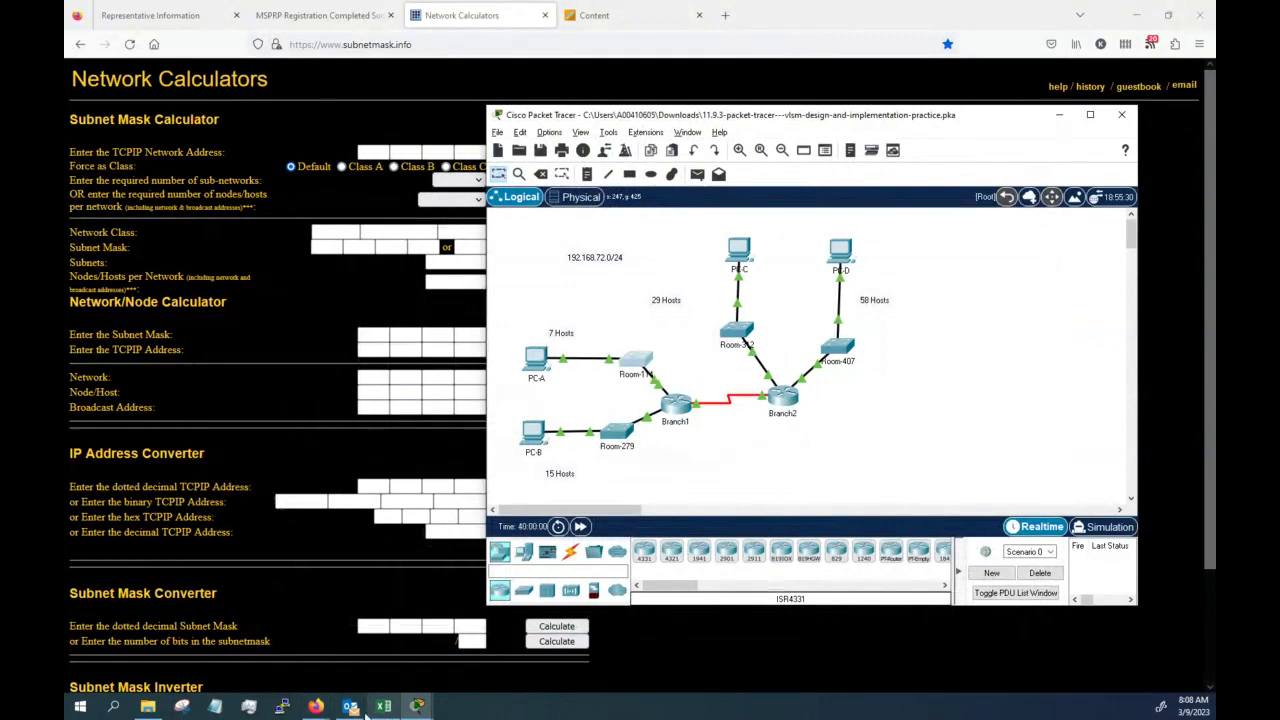
mouse_move(417, 706)
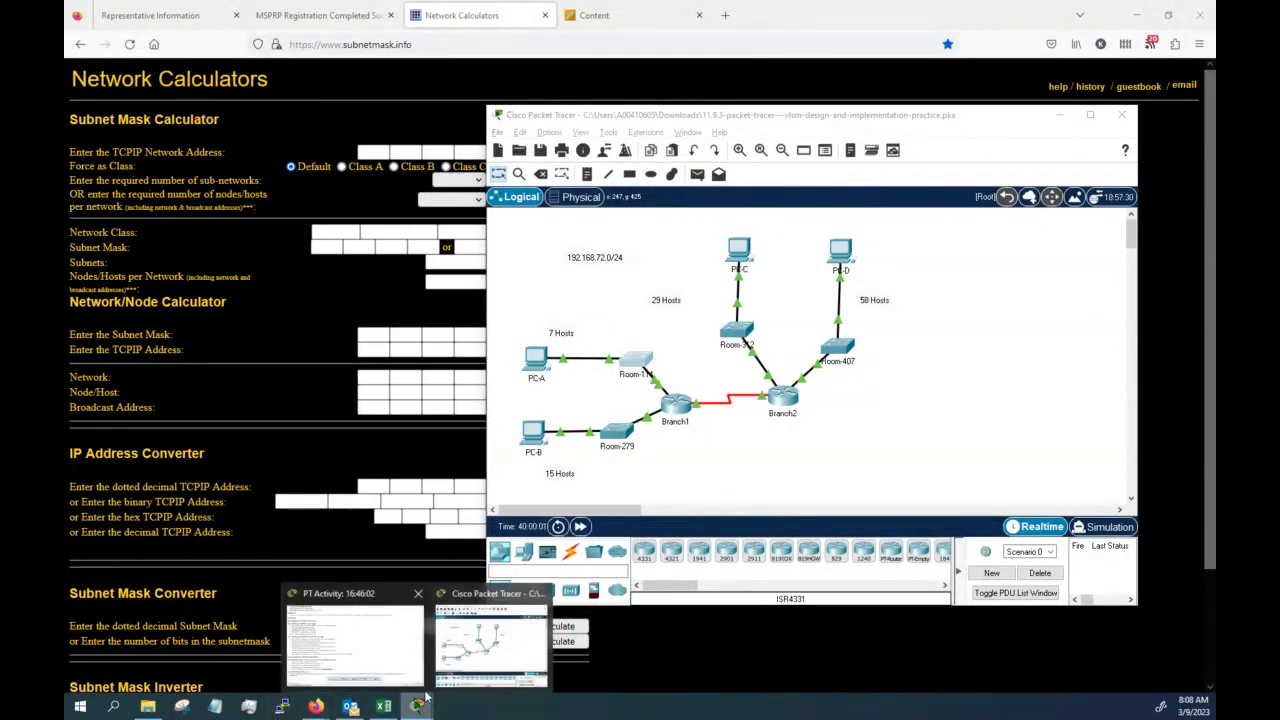
- Glance at the activity instructions again, then minimize them
left_click(395, 658)
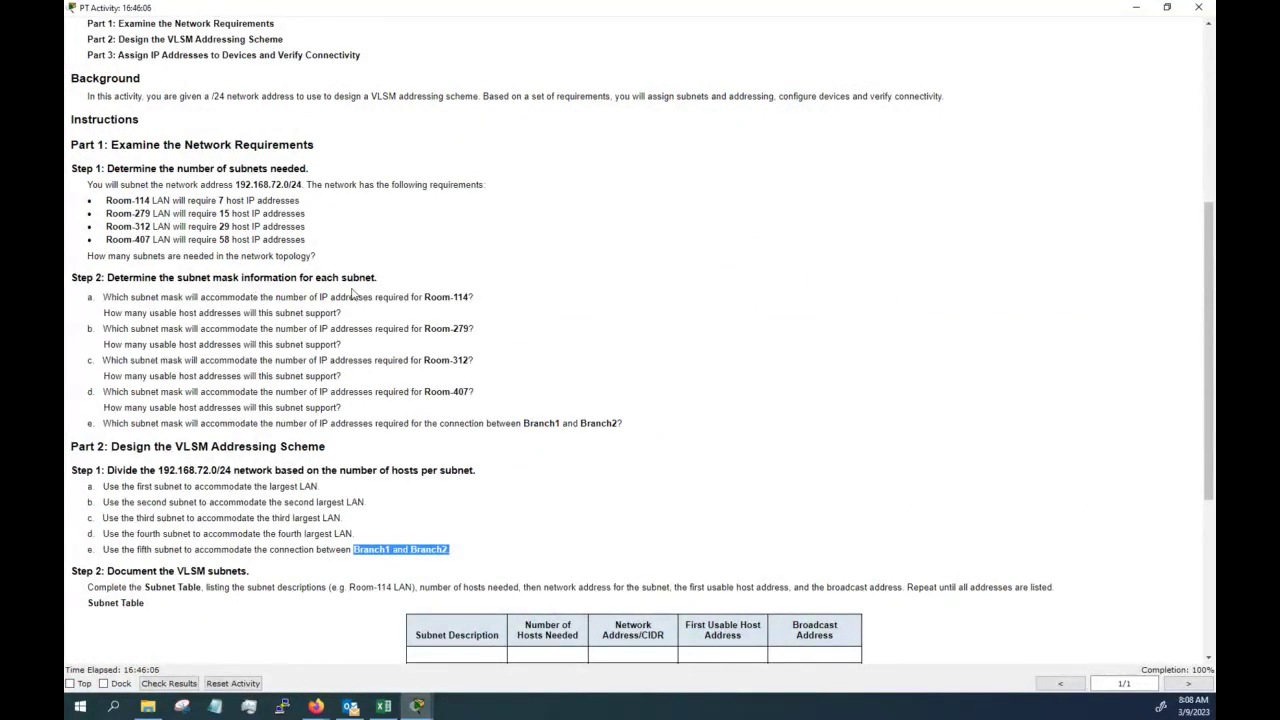
scroll(355, 295, "down", 1)
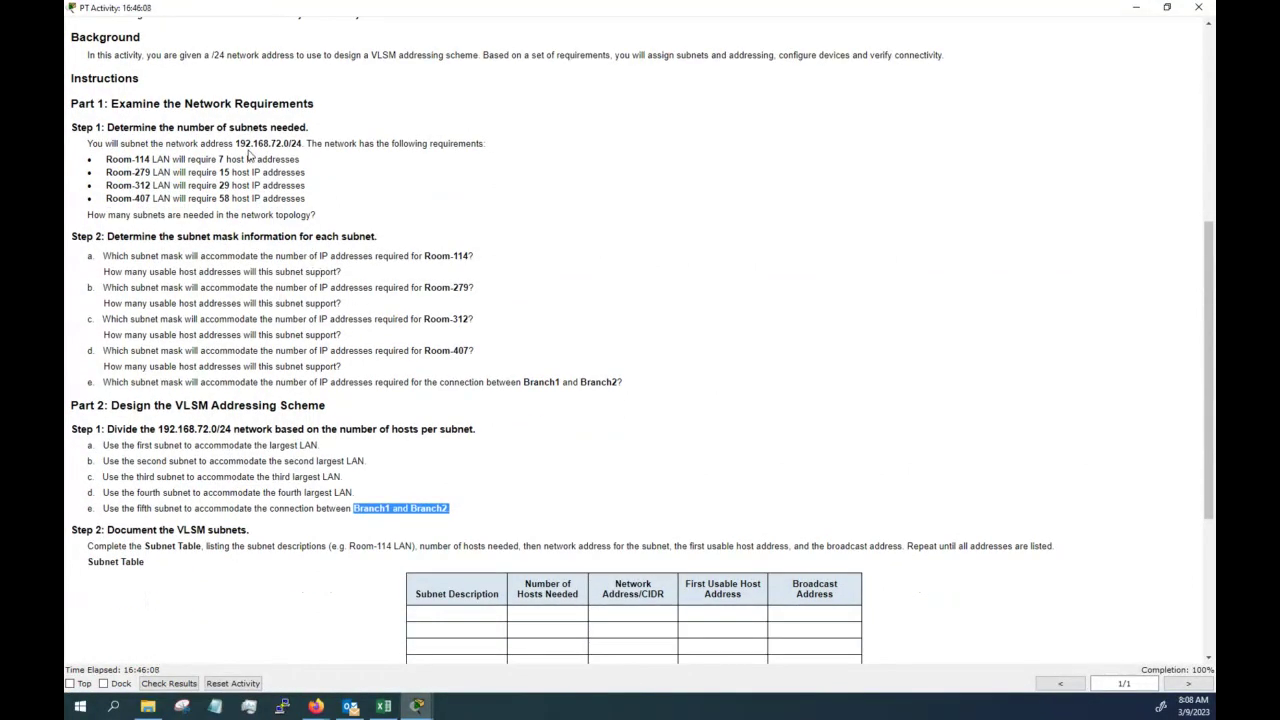
left_click(1133, 8)
- Enter 192.168.72.0 as the calculator's network address, correcting the mistyped third octet to 72
left_click(401, 79)
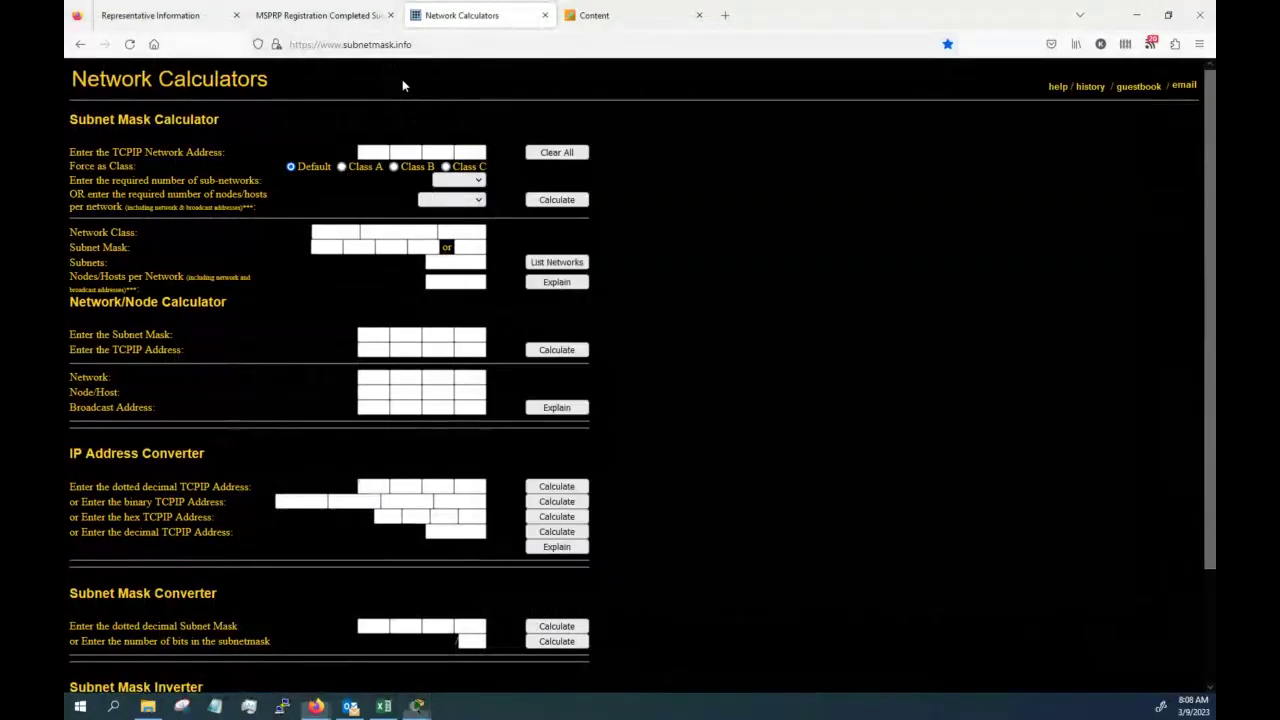
left_click(371, 155)
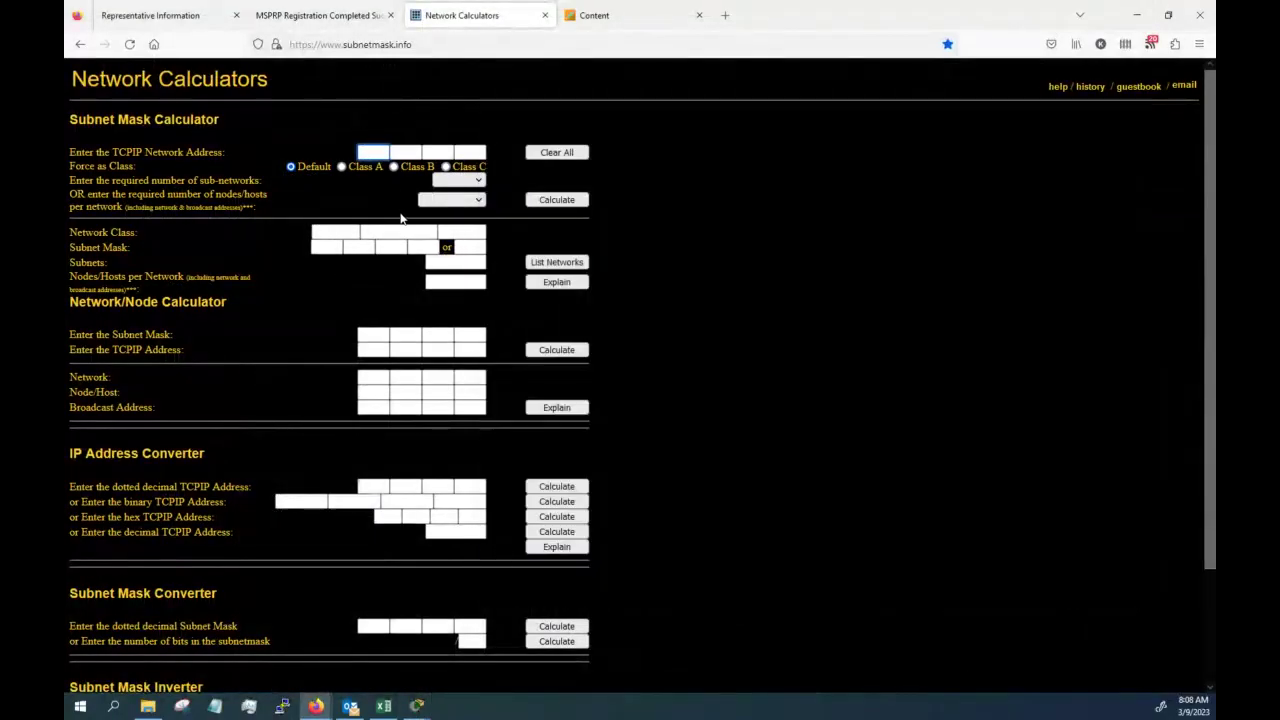
type("192 16")
type("8 ")
type("78")
left_click(480, 148)
type("0")
key("alt+Tab")
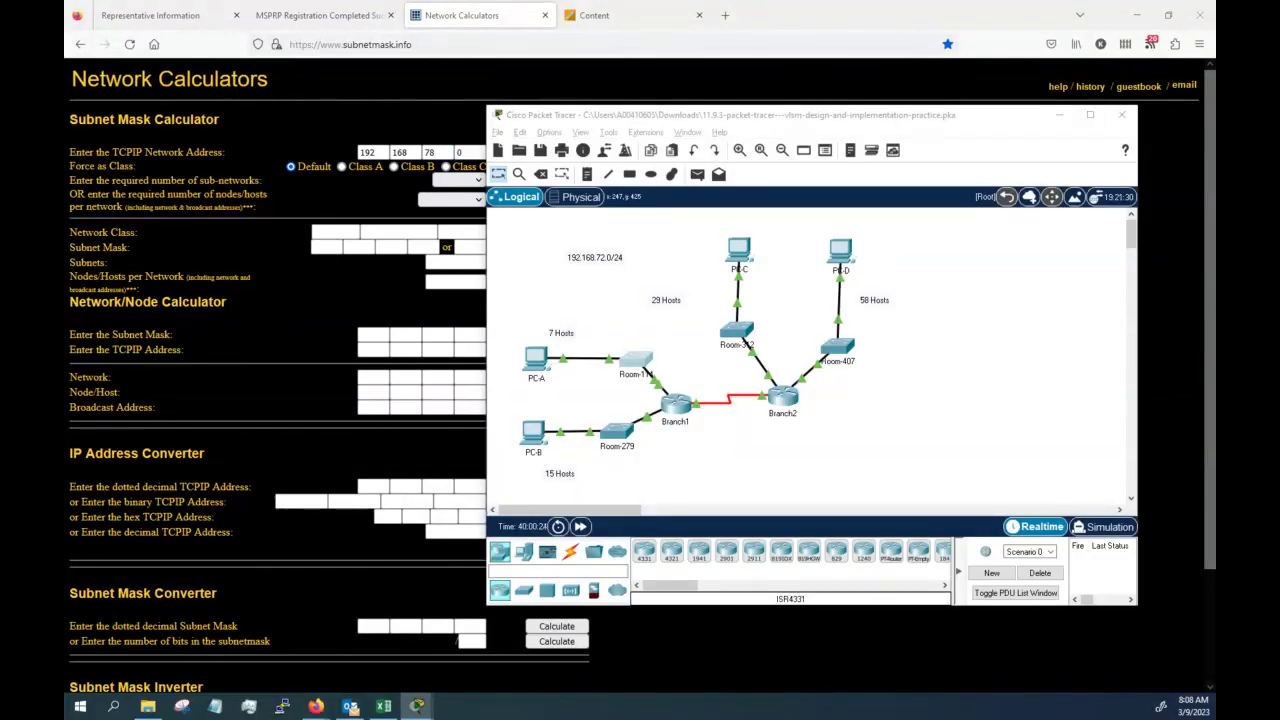
key("alt+Tab")
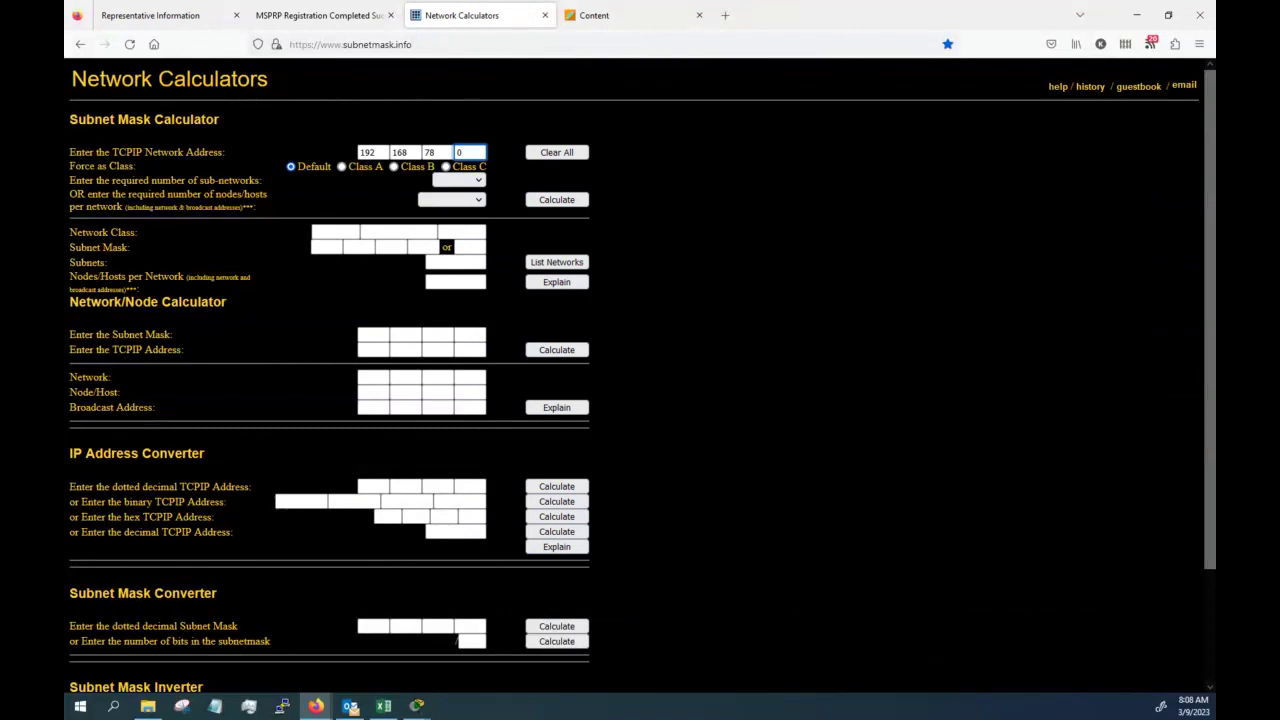
left_click(435, 152)
type("7")
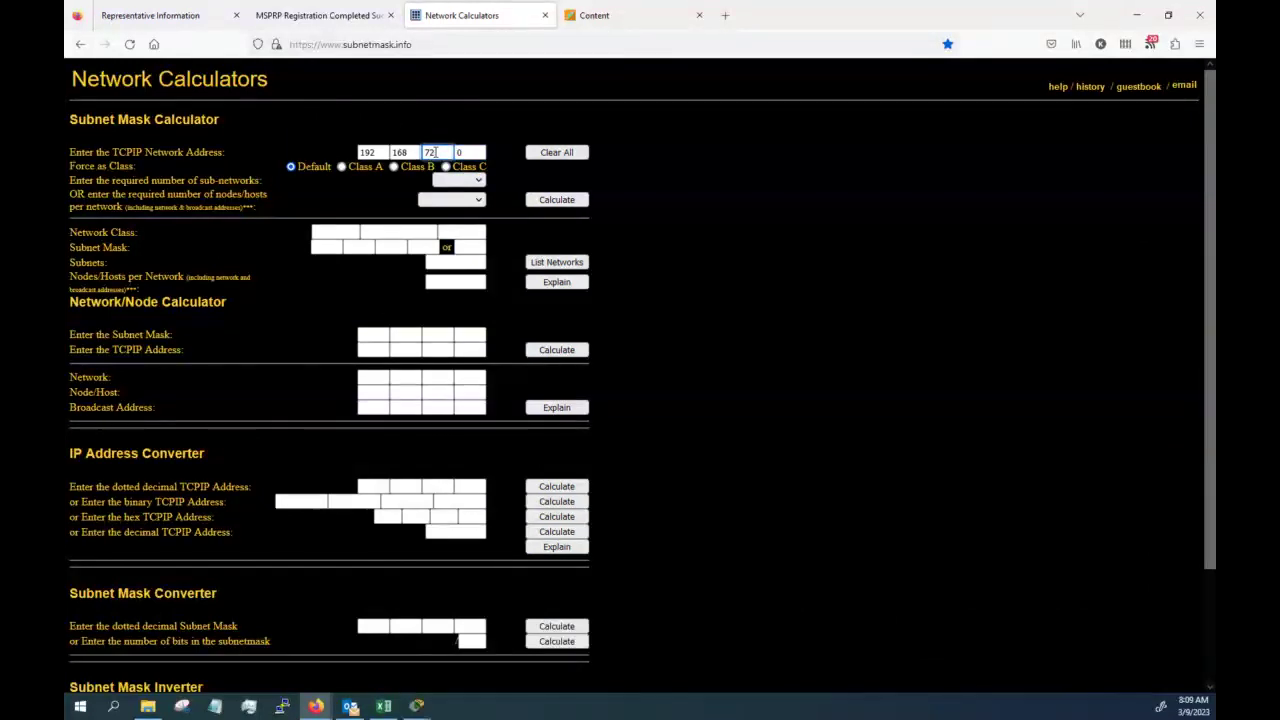
left_click(268, 202)
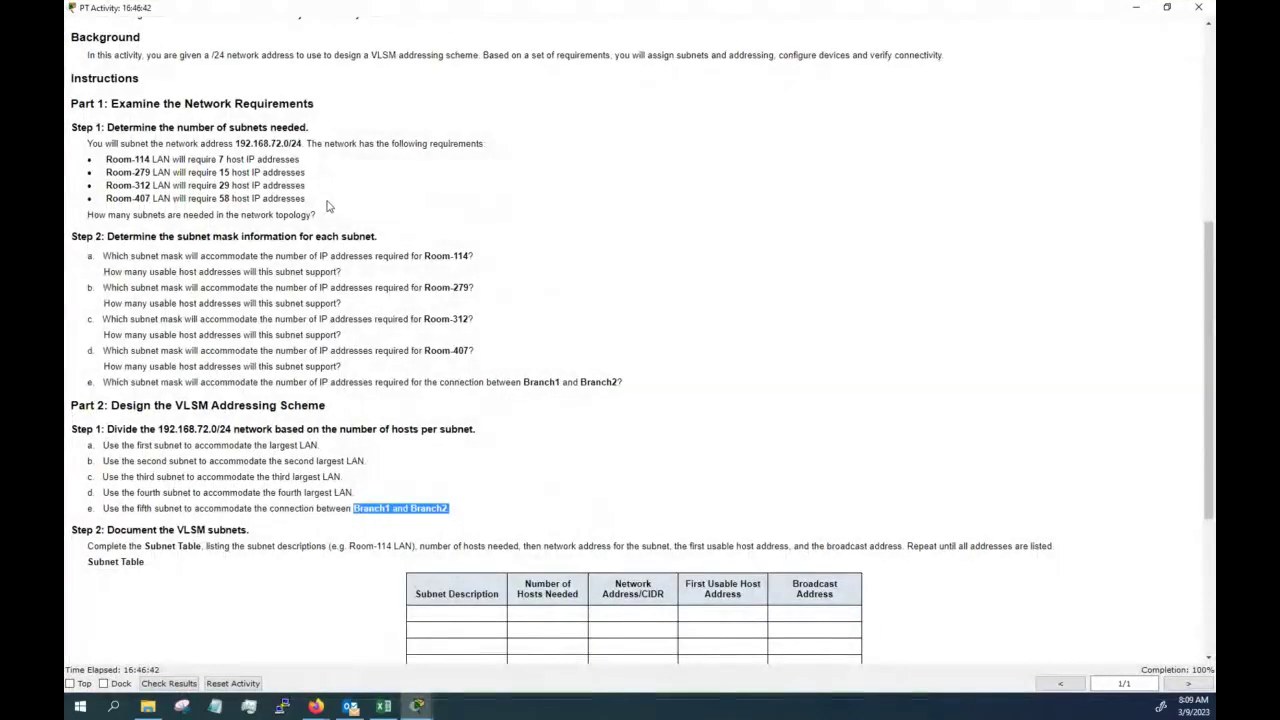
key("alt+Tab")
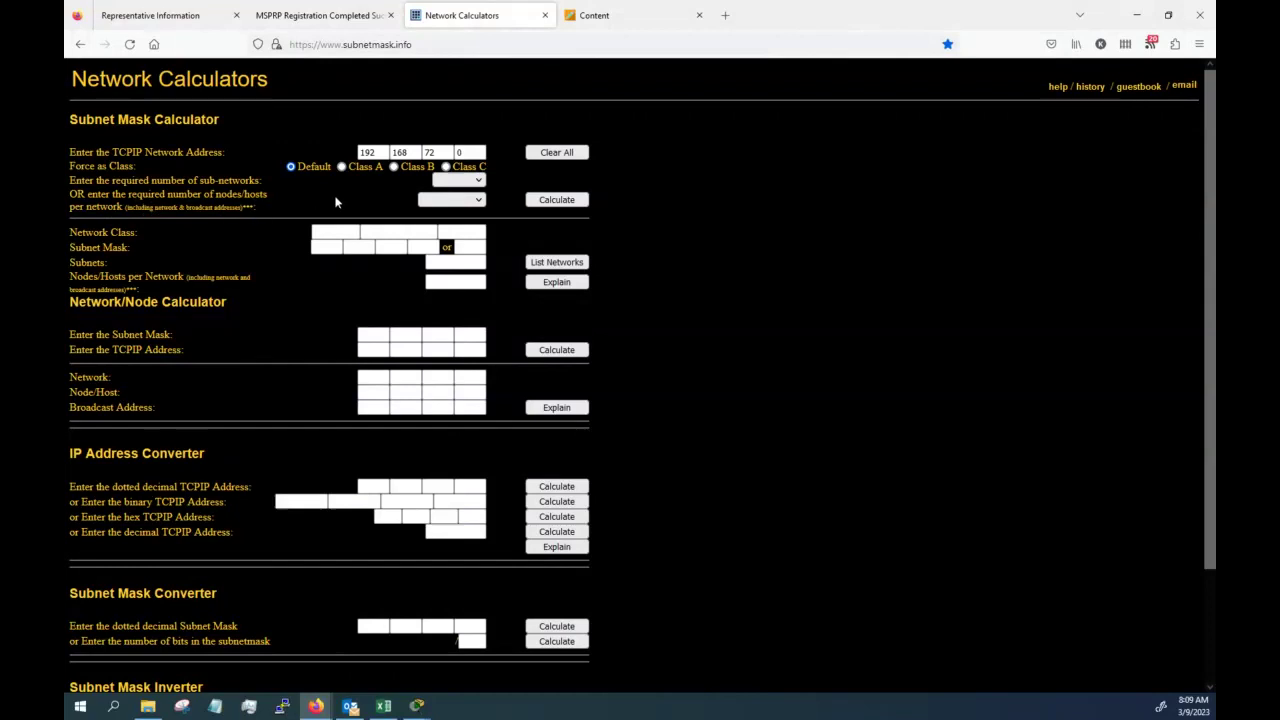
- Calculate 64 hosts per network: /26 mask, network 192.168.72.0, broadcast 192.168.72.63
left_click(482, 200)
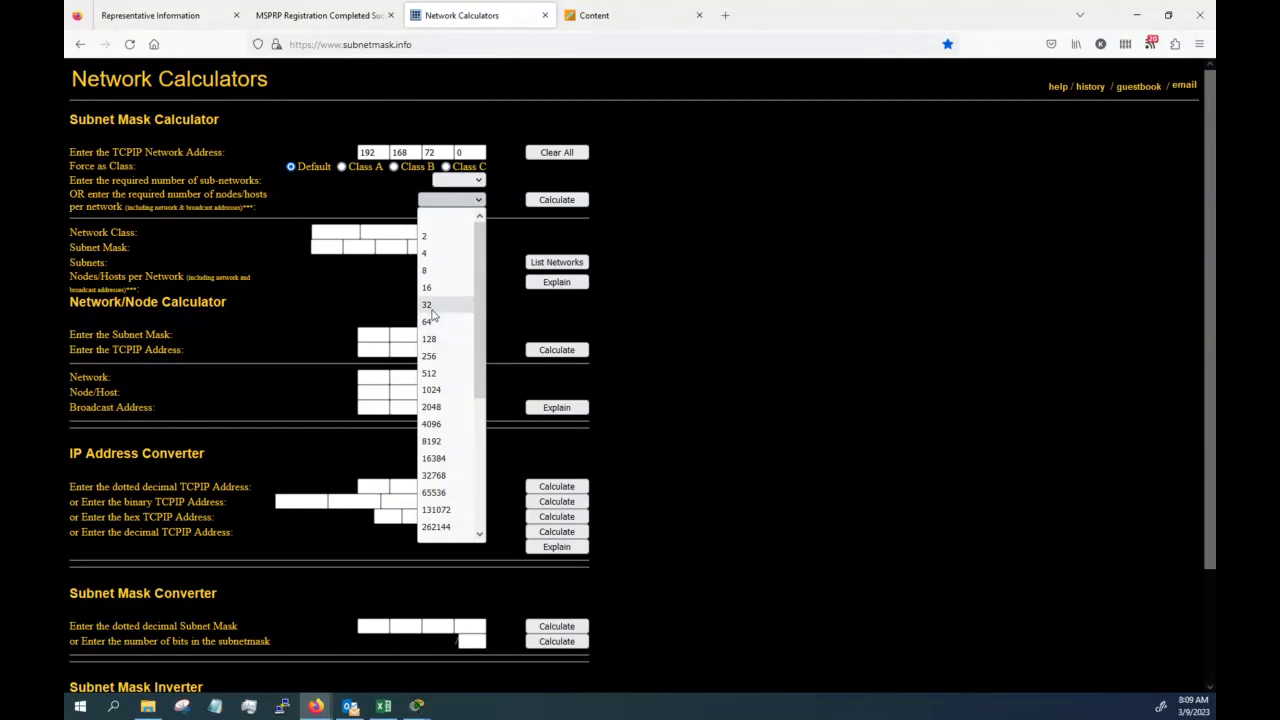
left_click(428, 322)
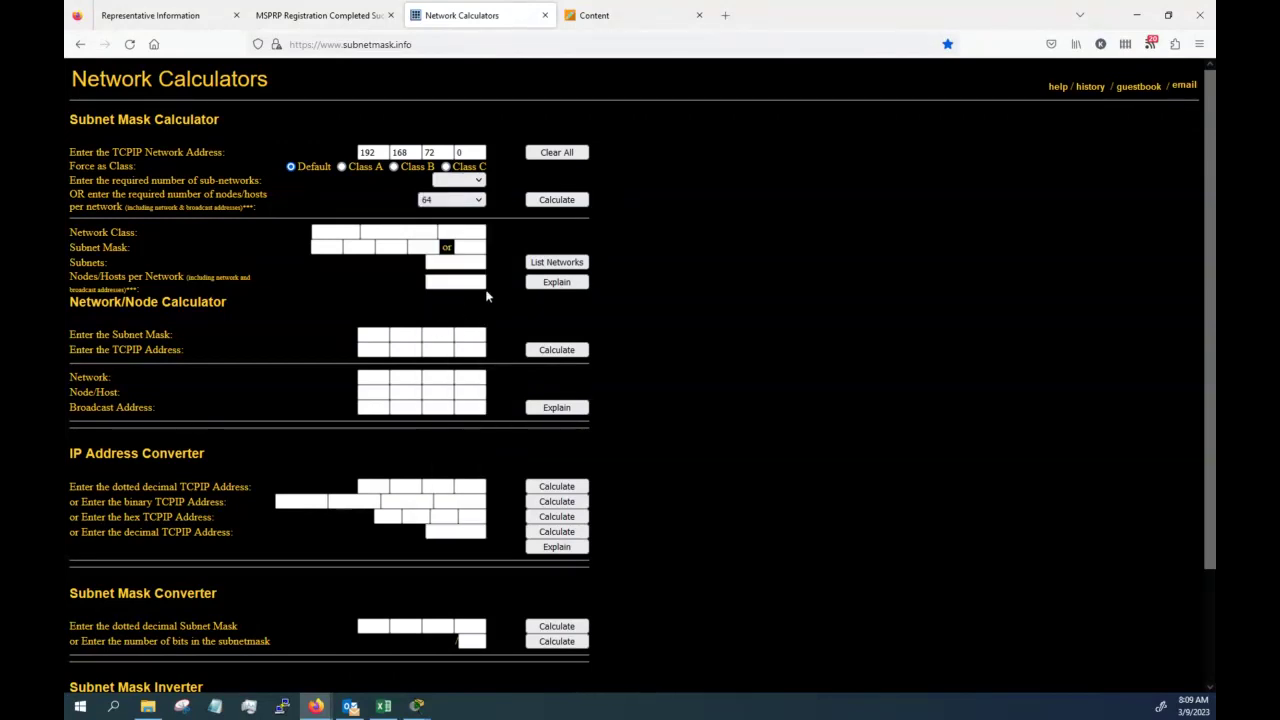
left_click(545, 204)
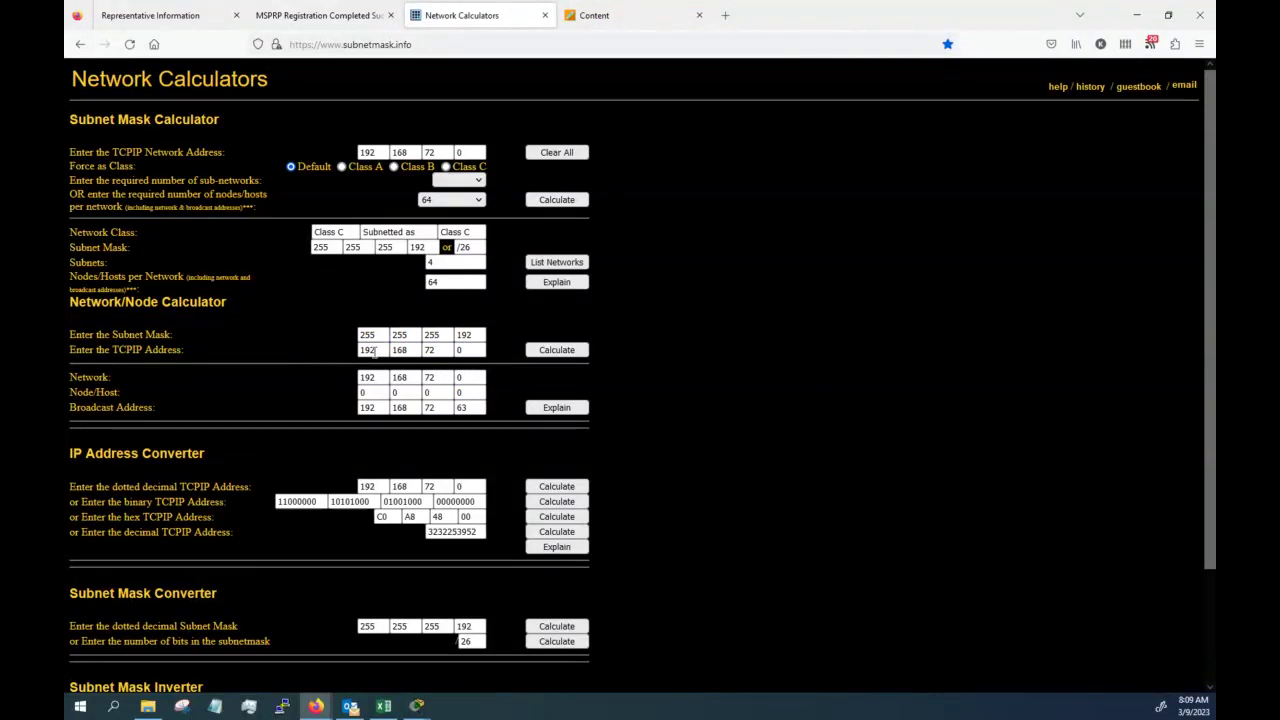
left_click(464, 378)
left_click(470, 408)
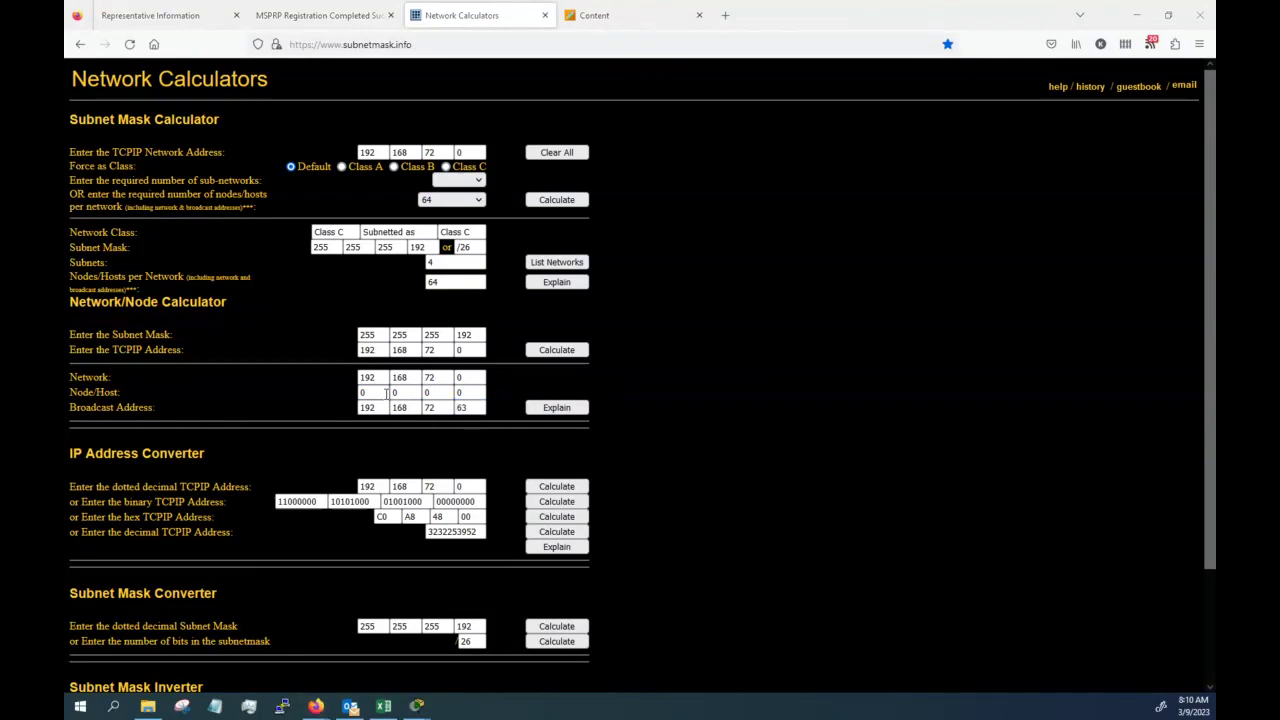
- Check Excel's Room-407 row: 192.168.72.0, mask 255.255.255.192, first host, broadcast .63
key("alt+Tab")
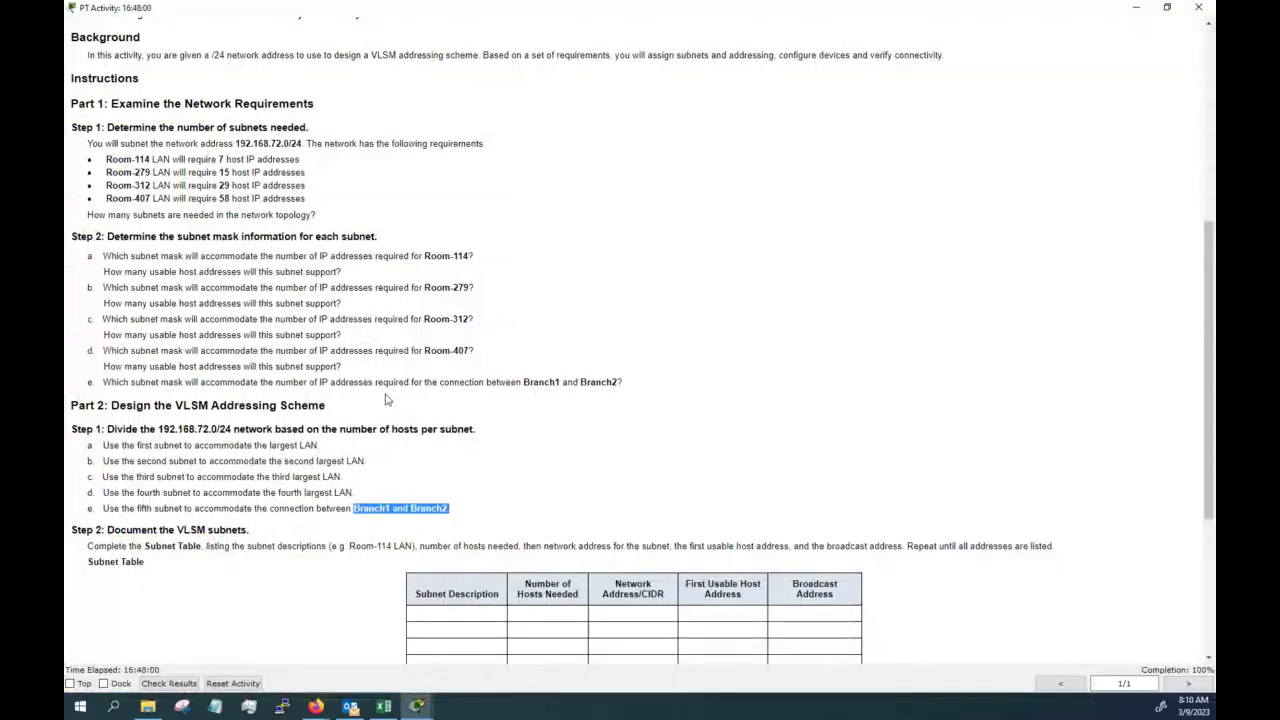
scroll(586, 491, "down", 2)
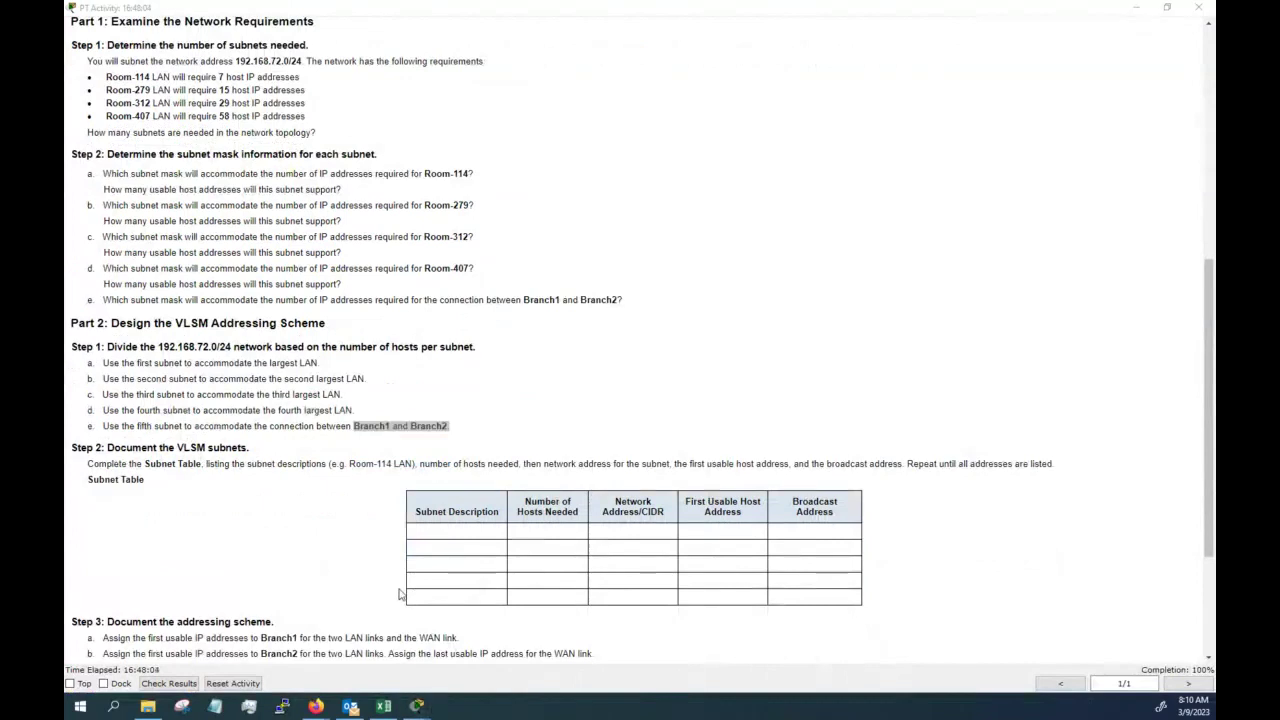
key("alt+Tab")
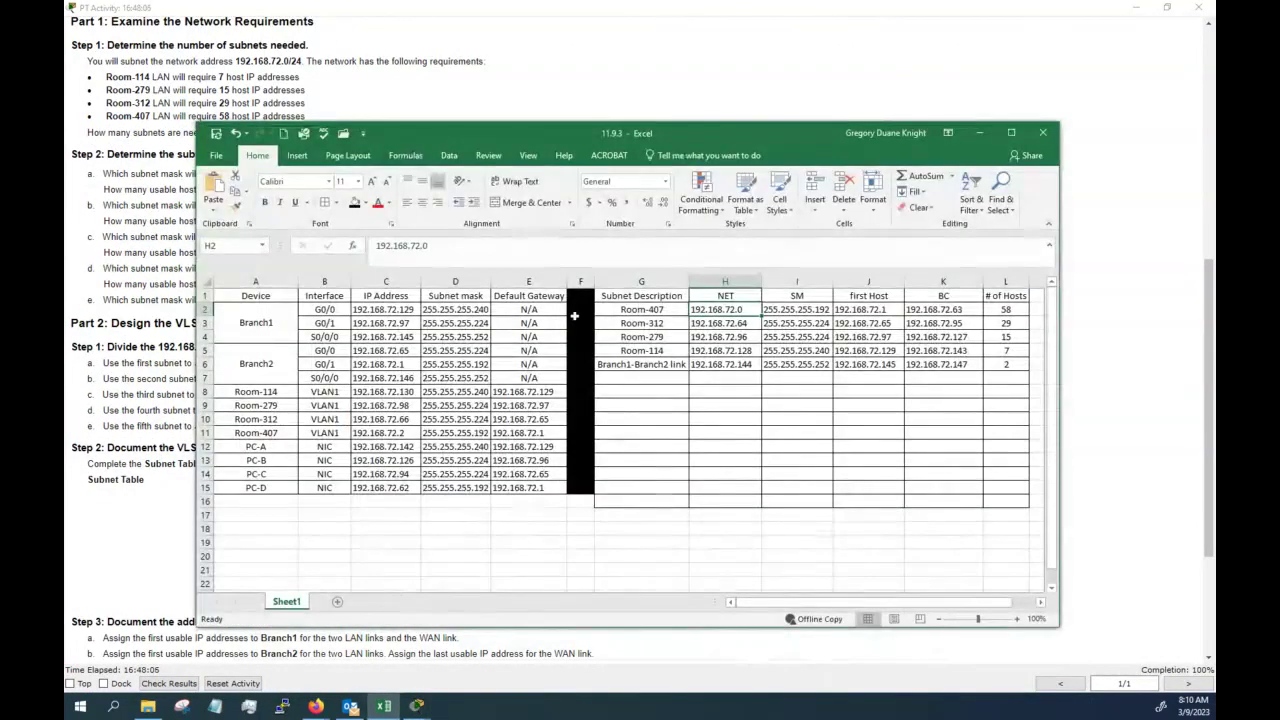
left_click(626, 311)
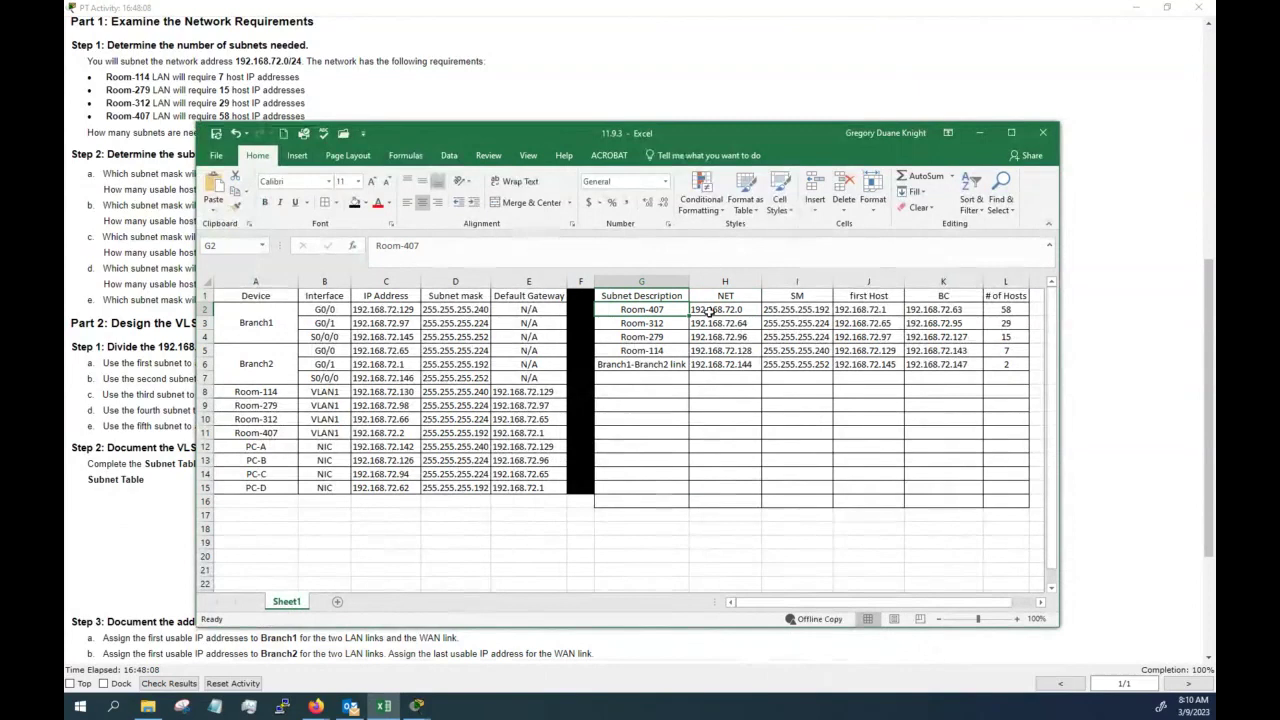
left_click(708, 312)
key("Right")
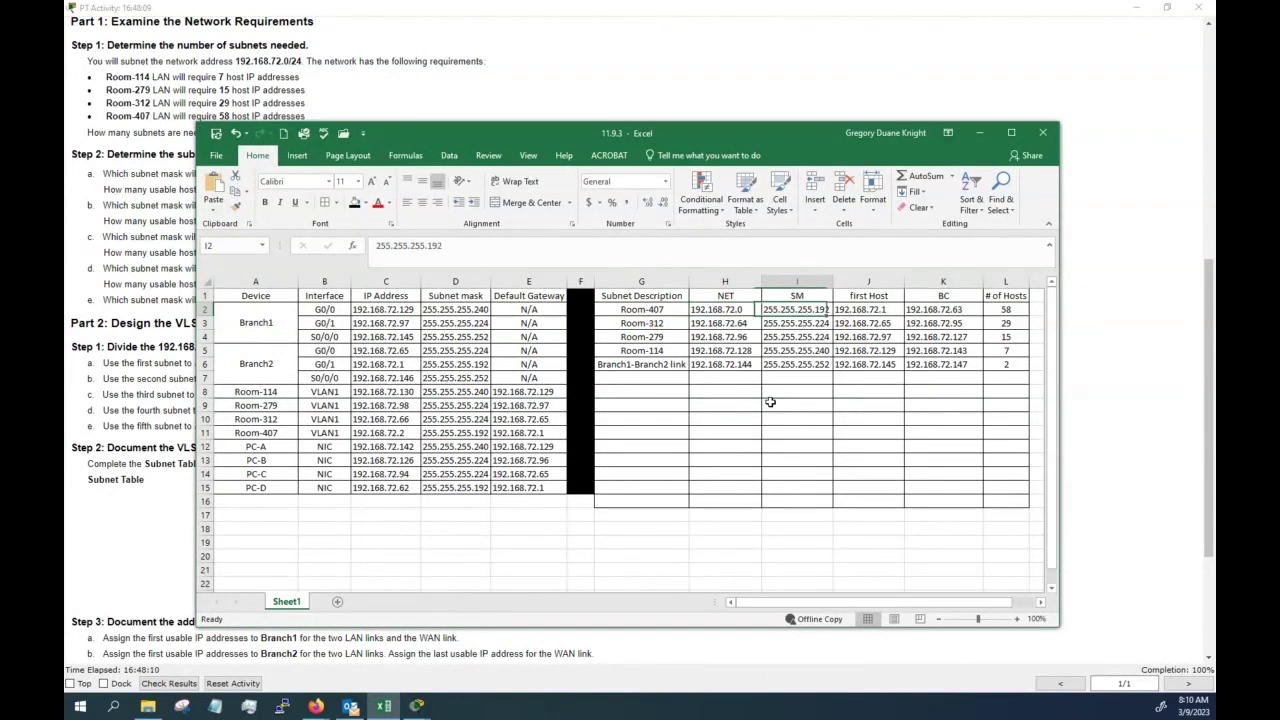
key("Right")
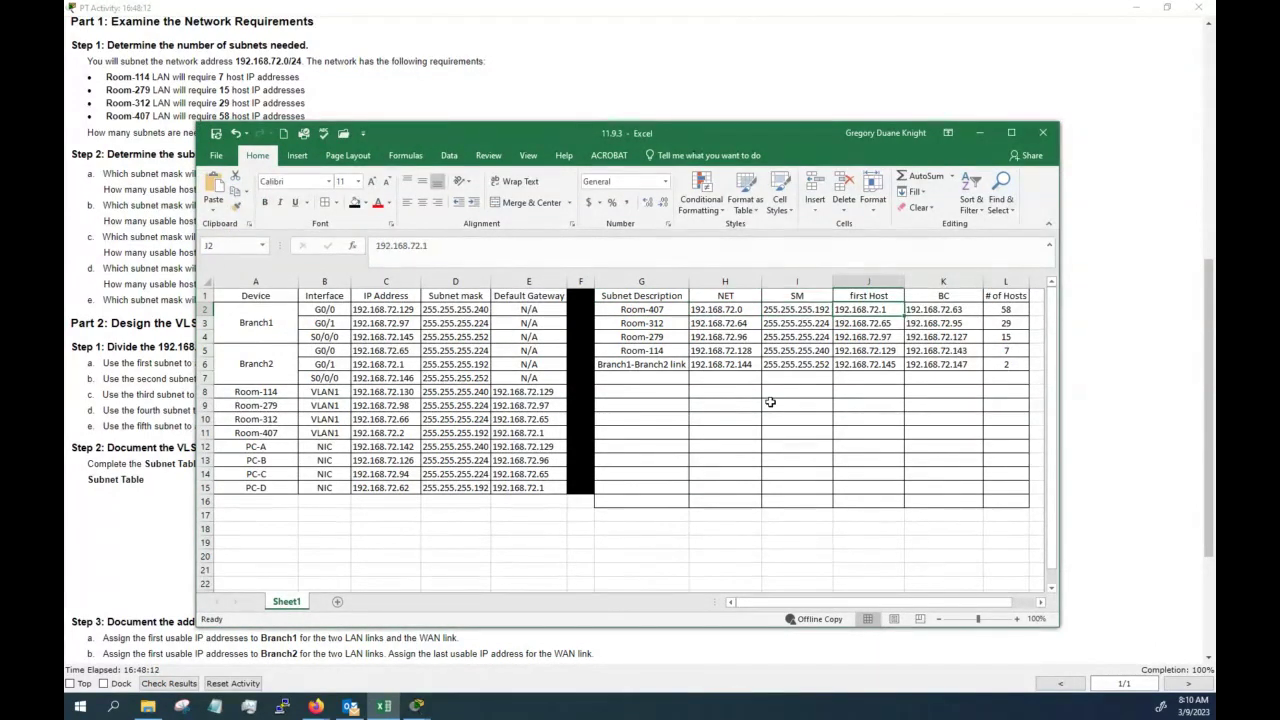
key("Right")
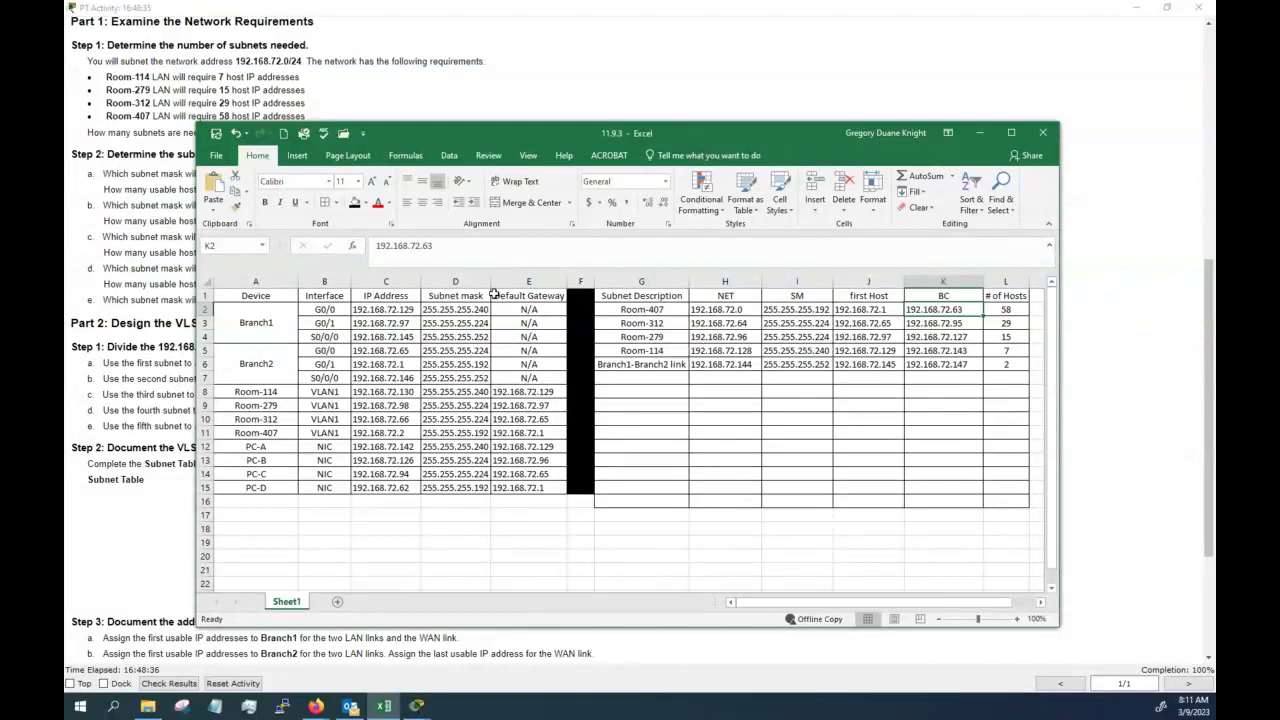
- Check Excel's Room-312 row, starting at network address 192.168.72.64
left_click(652, 323)
left_click(717, 320)
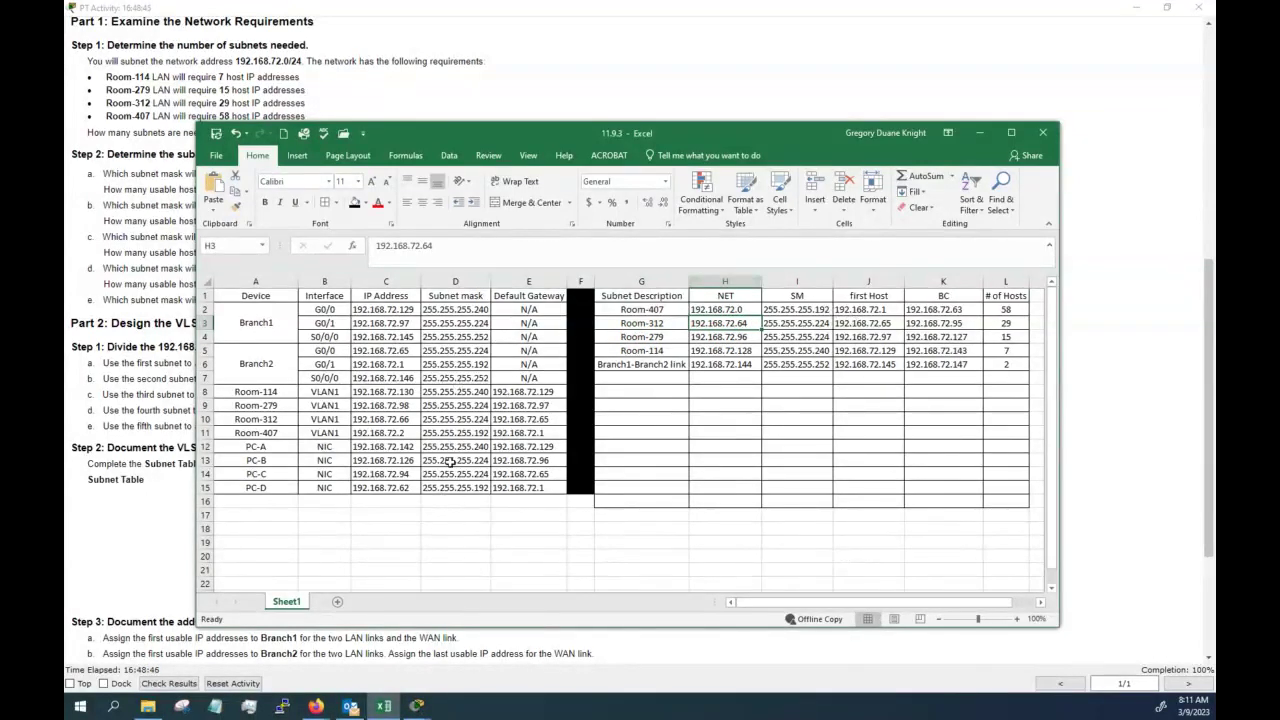
left_click(657, 323)
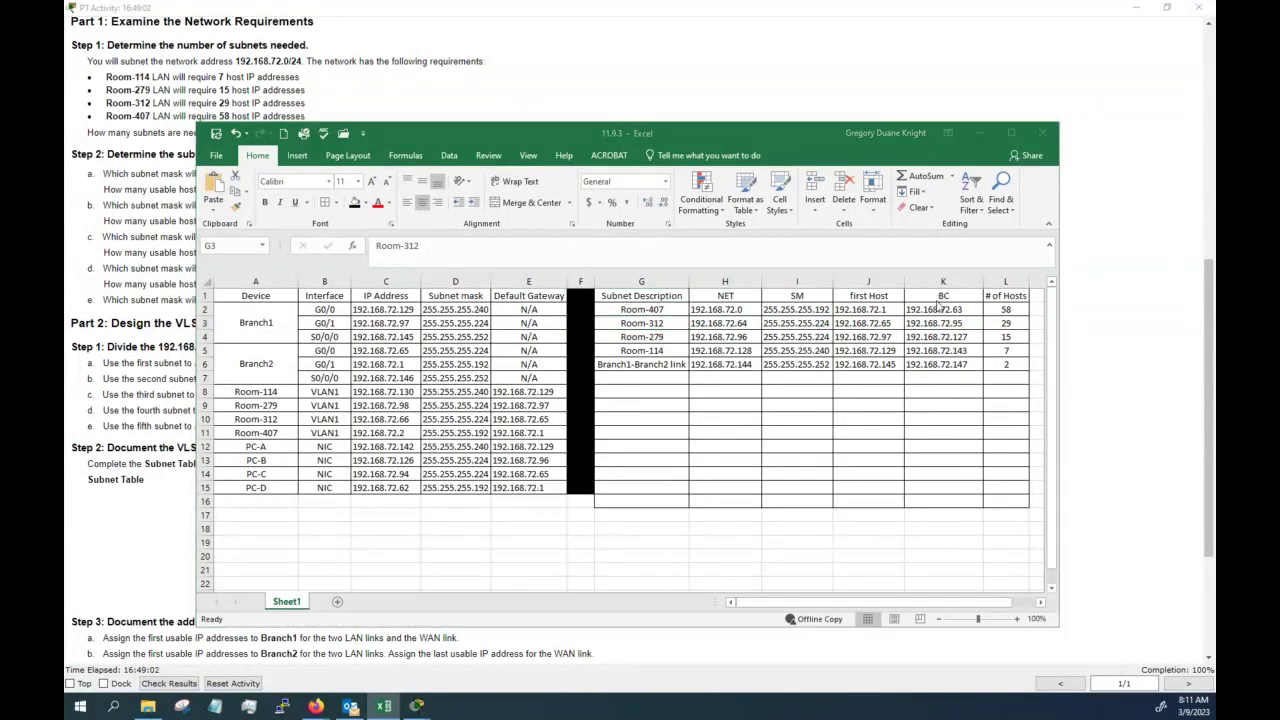
key("alt+Tab")
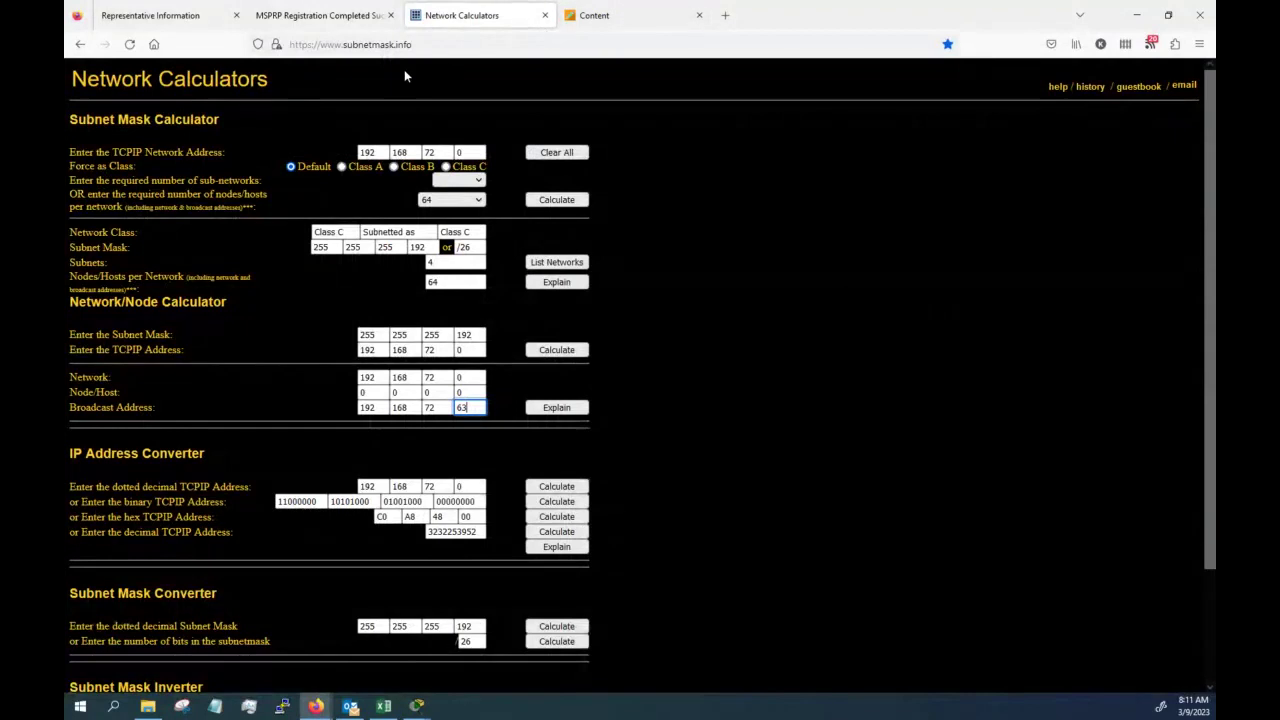
- Calculate 32 hosts from 192.168.72.64, giving mask 255.255.255.224 and broadcast 192.168.72.95
left_click(474, 150)
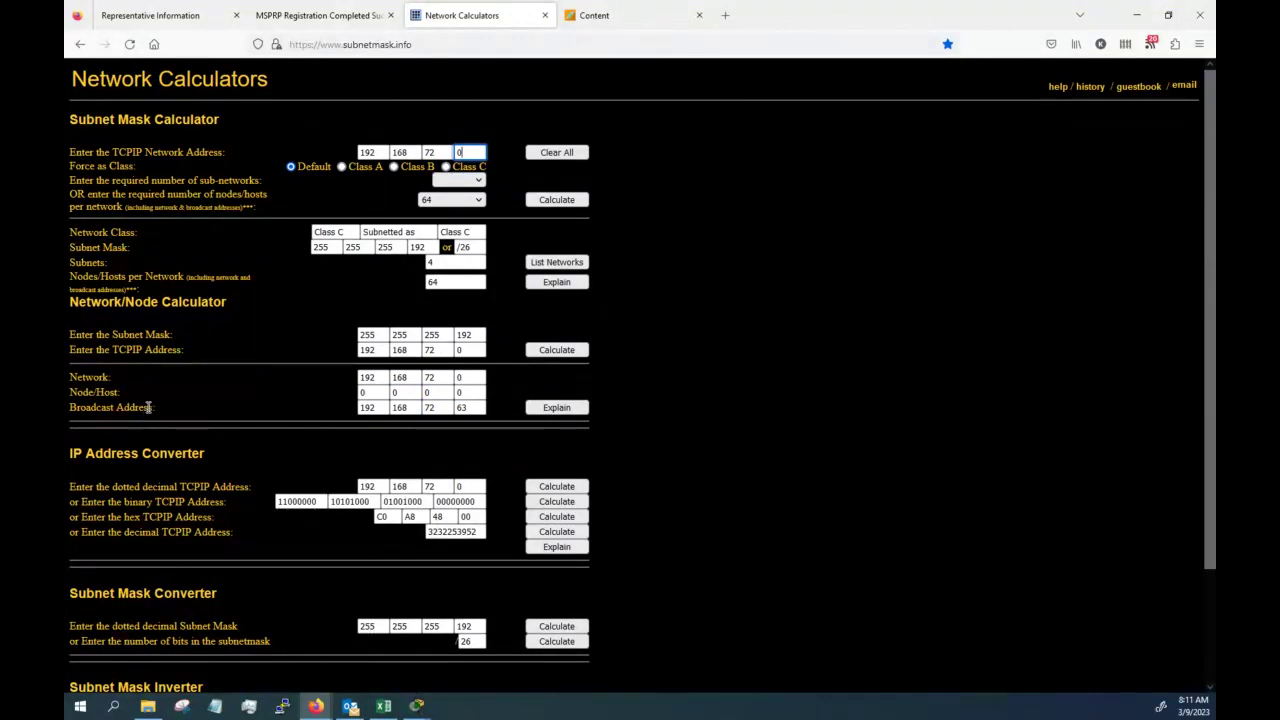
left_click(480, 407)
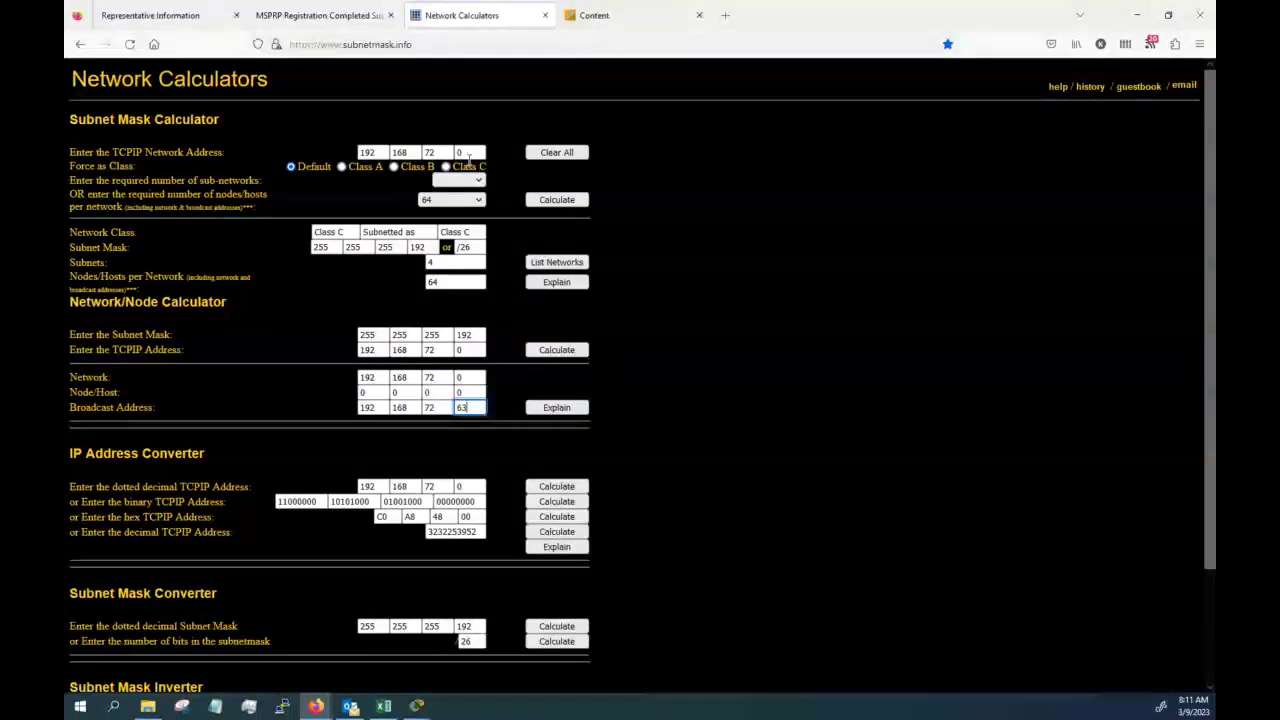
left_click(470, 151)
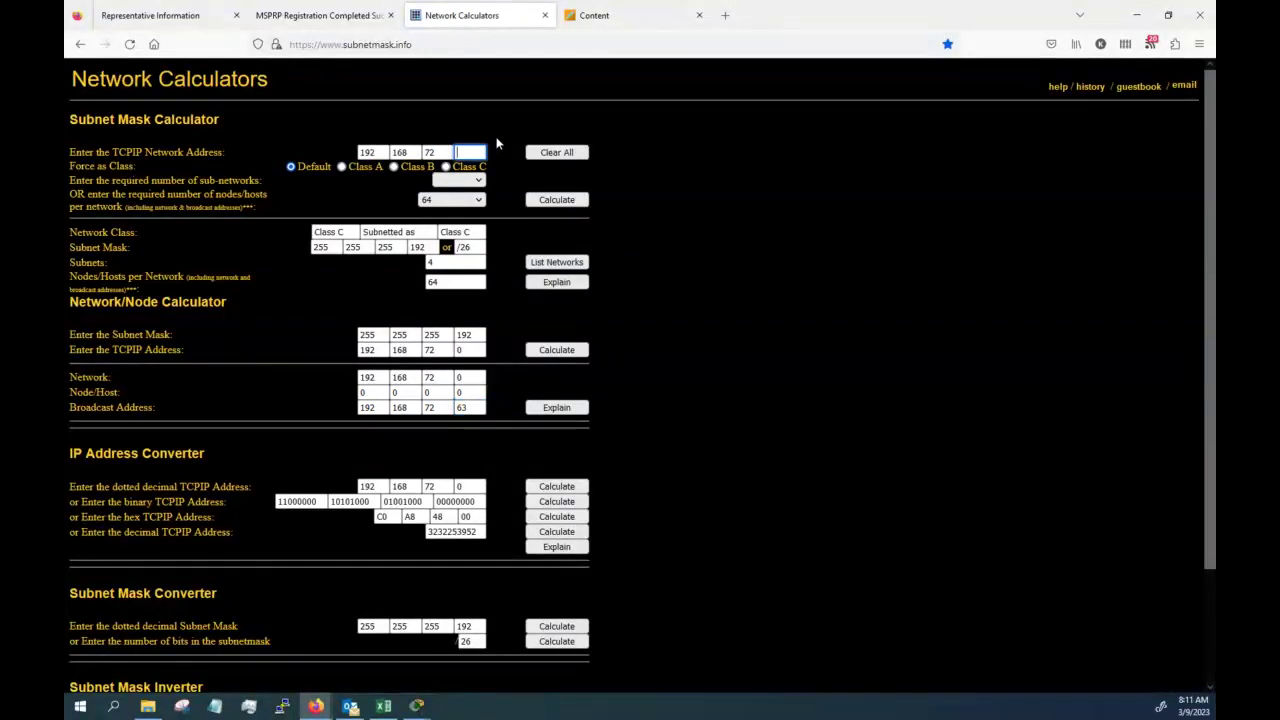
type("64")
left_click(452, 199)
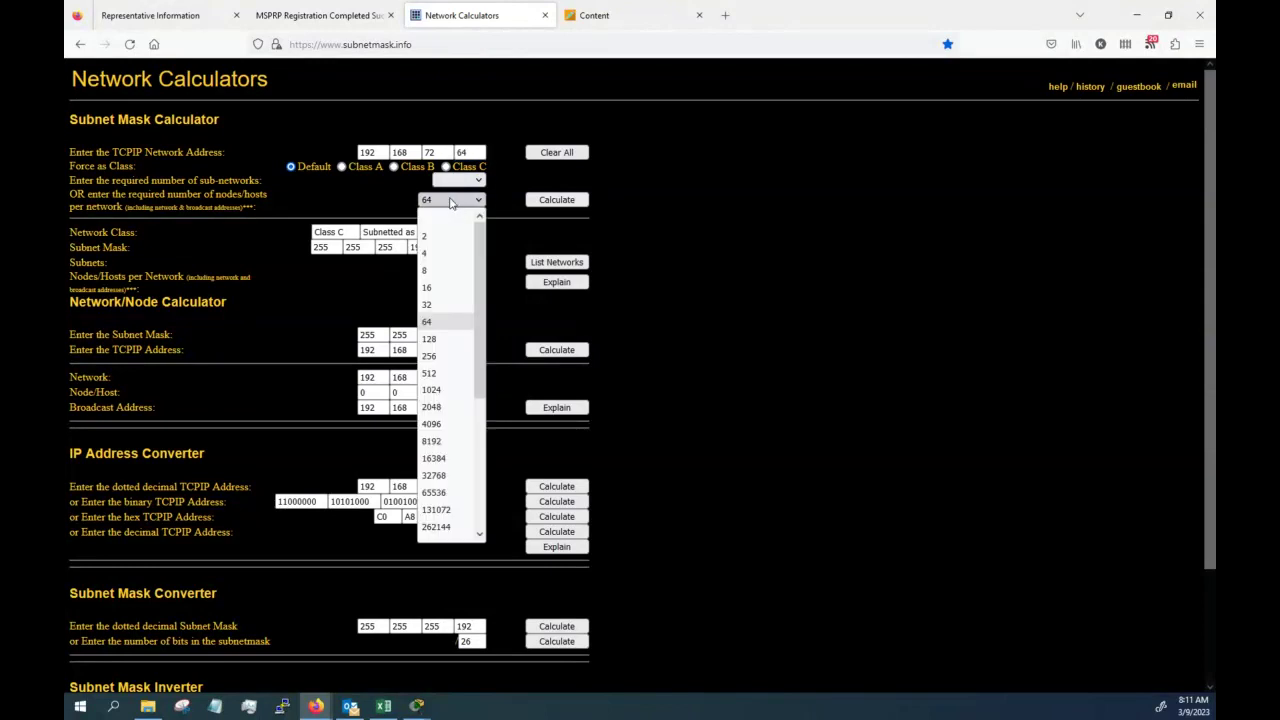
left_click(437, 305)
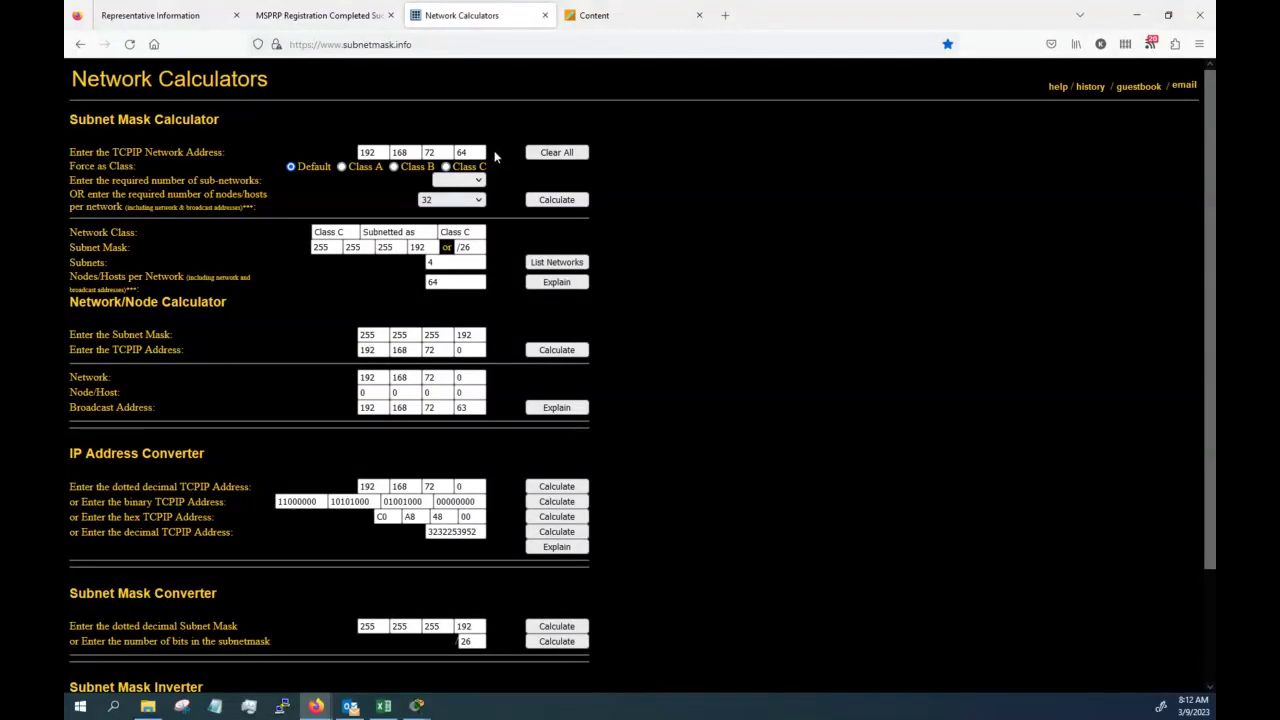
left_click(557, 200)
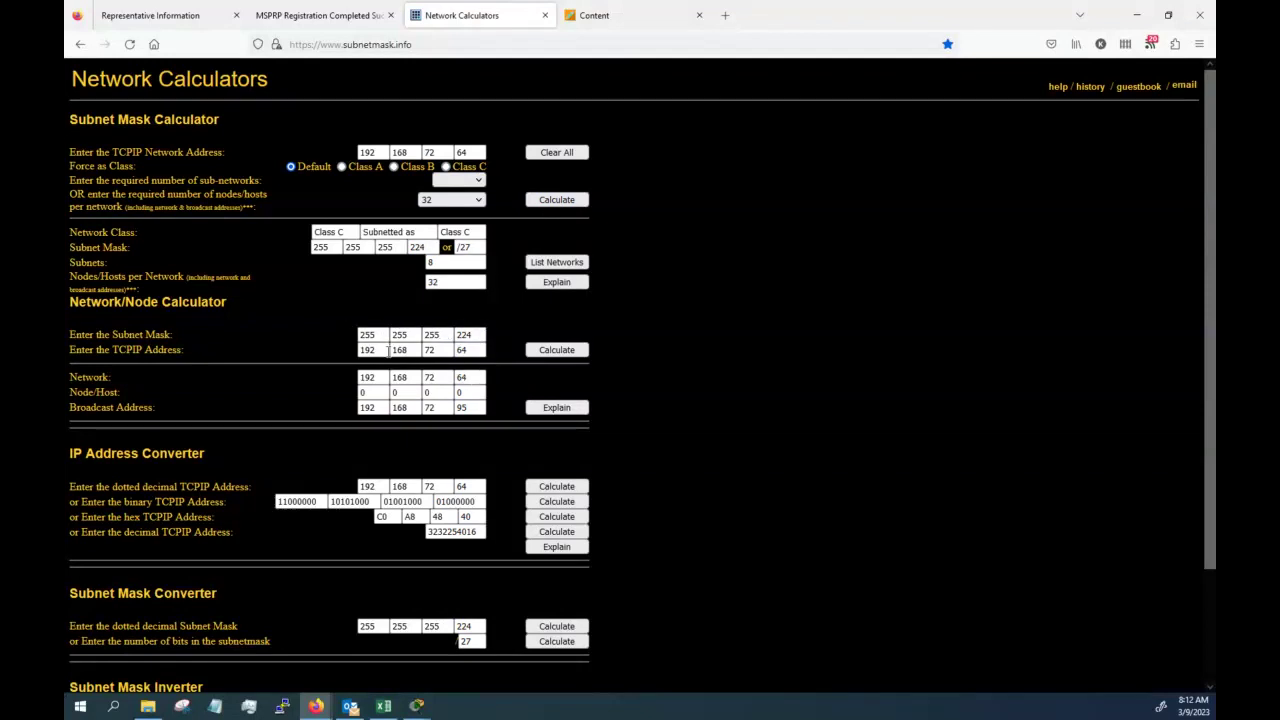
double_click(461, 377)
double_click(462, 408)
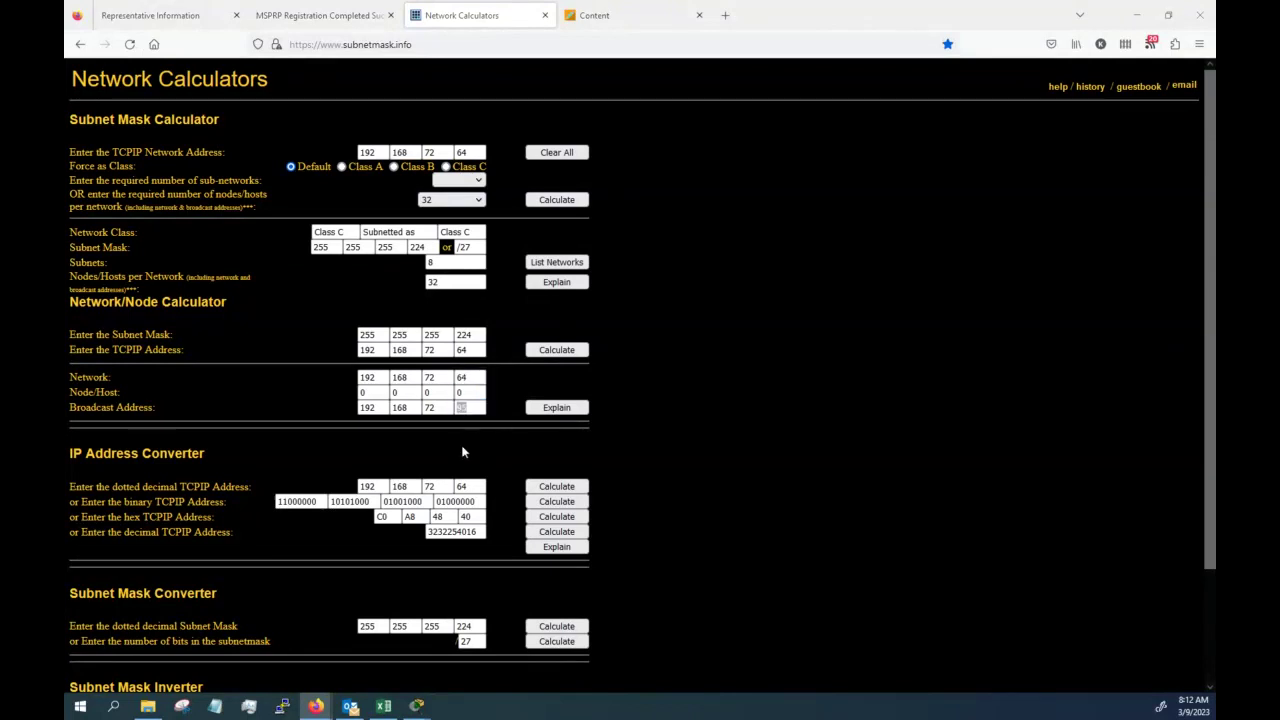
- Verify Excel's Room-312 network address, broadcast 192.168.72.95 and subnet mask
key("alt+Tab")
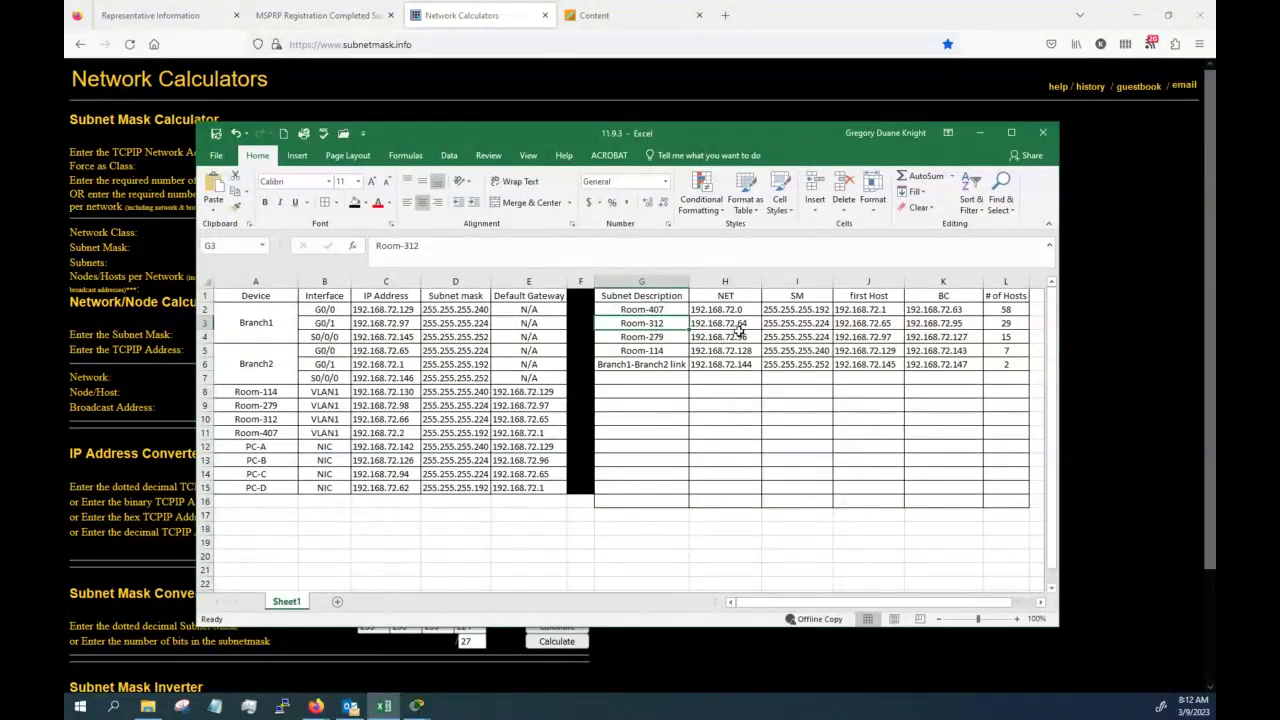
left_click(745, 323)
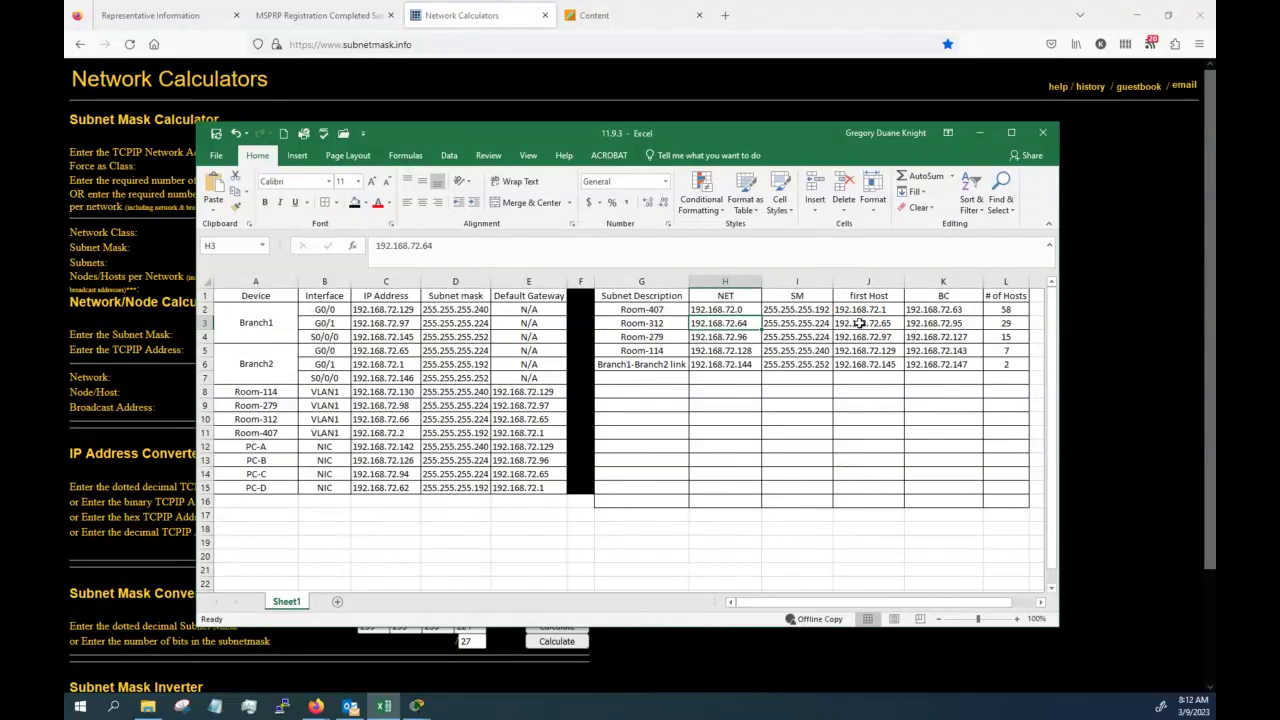
left_click(934, 326)
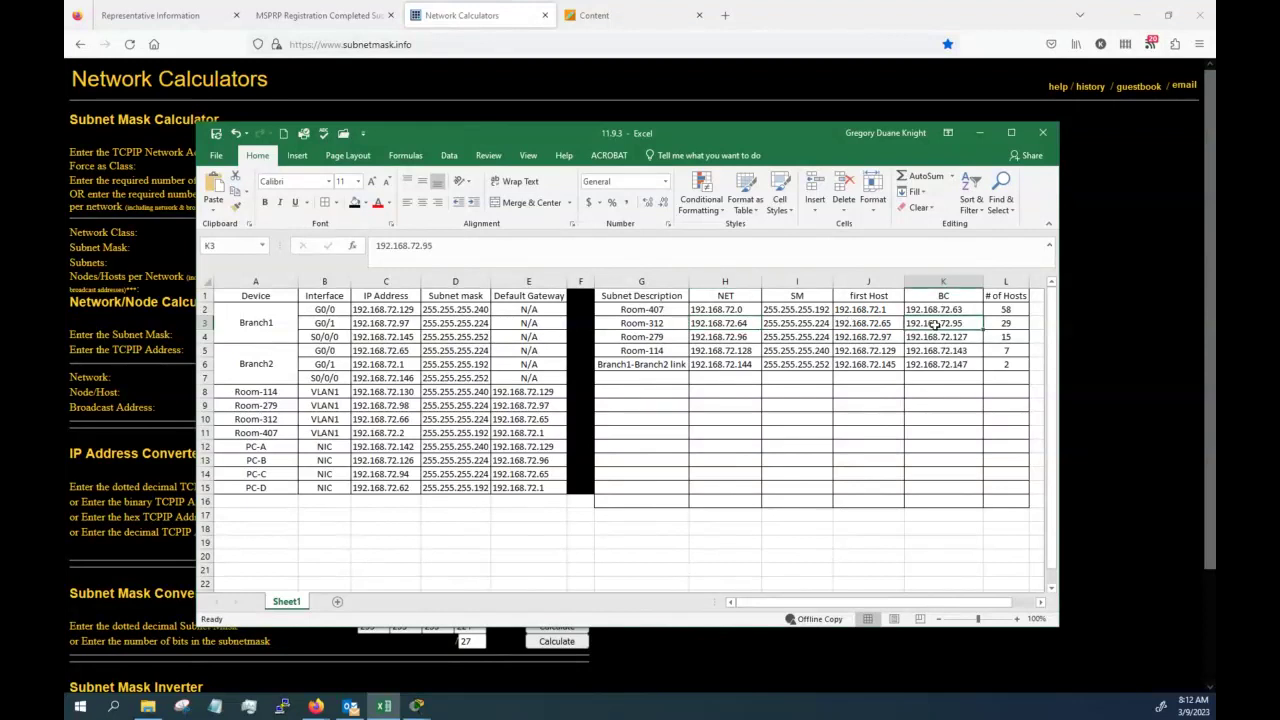
left_click(801, 328)
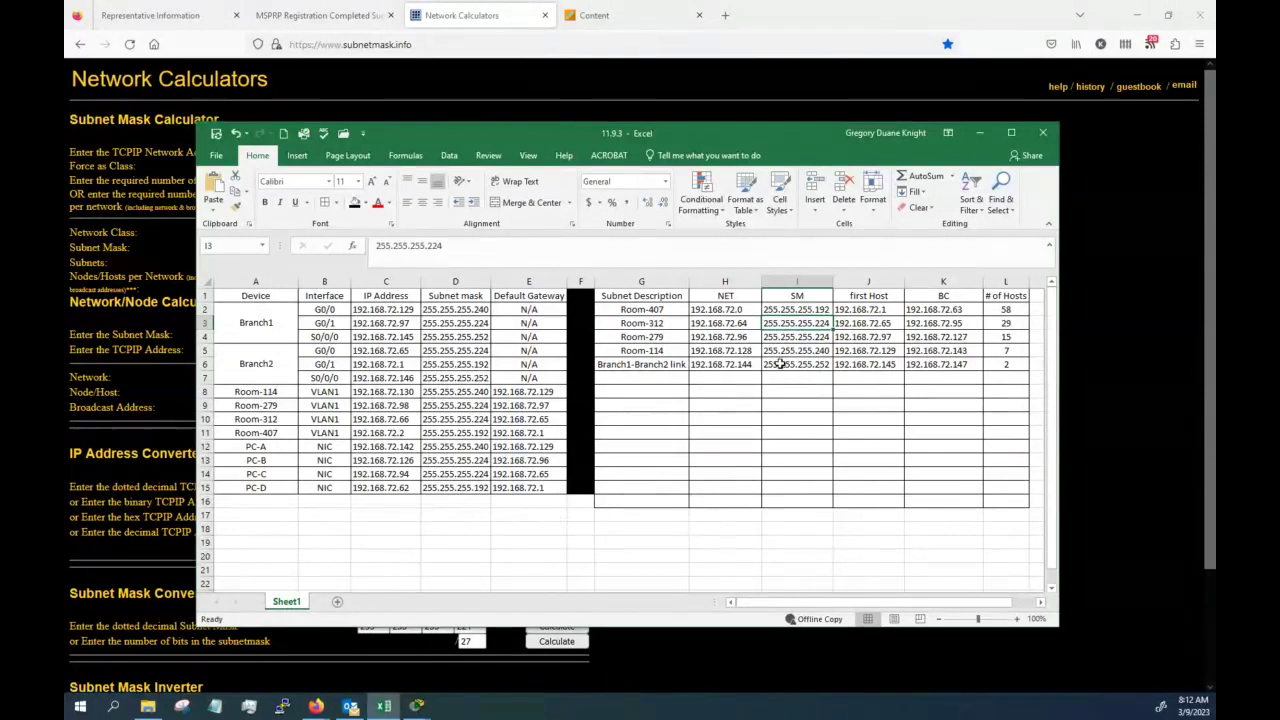
- Review Room-279 (15 hosts), Room-114 (7 hosts) and the Branch1–Branch2 link at 192.168.72.144
left_click(652, 338)
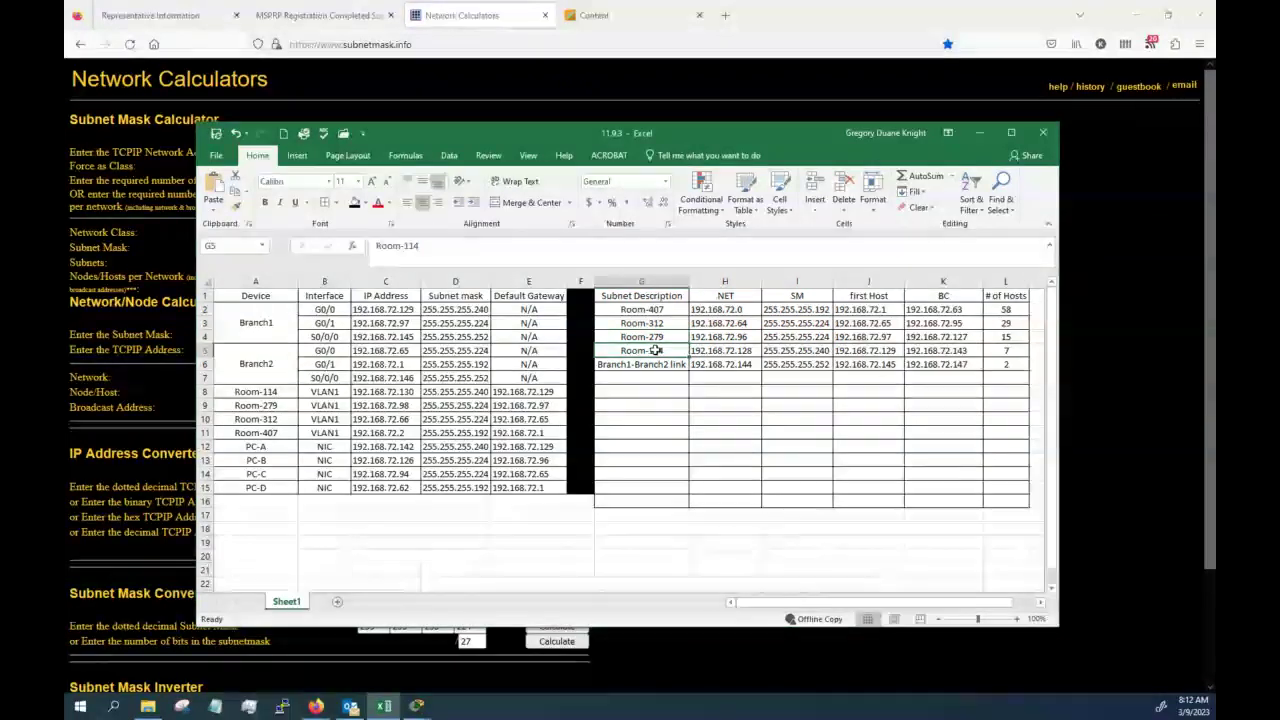
left_click(1005, 338)
left_click(1002, 351)
left_click(644, 367)
left_click(710, 366)
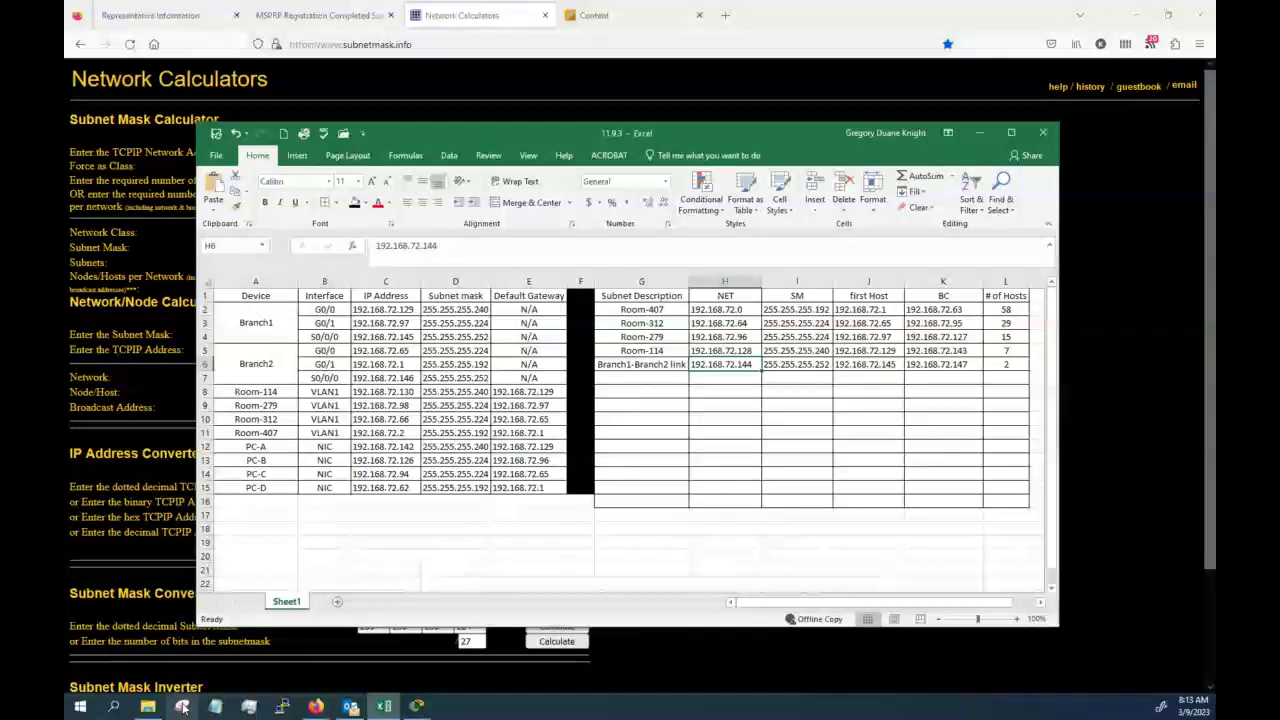
mouse_move(417, 707)
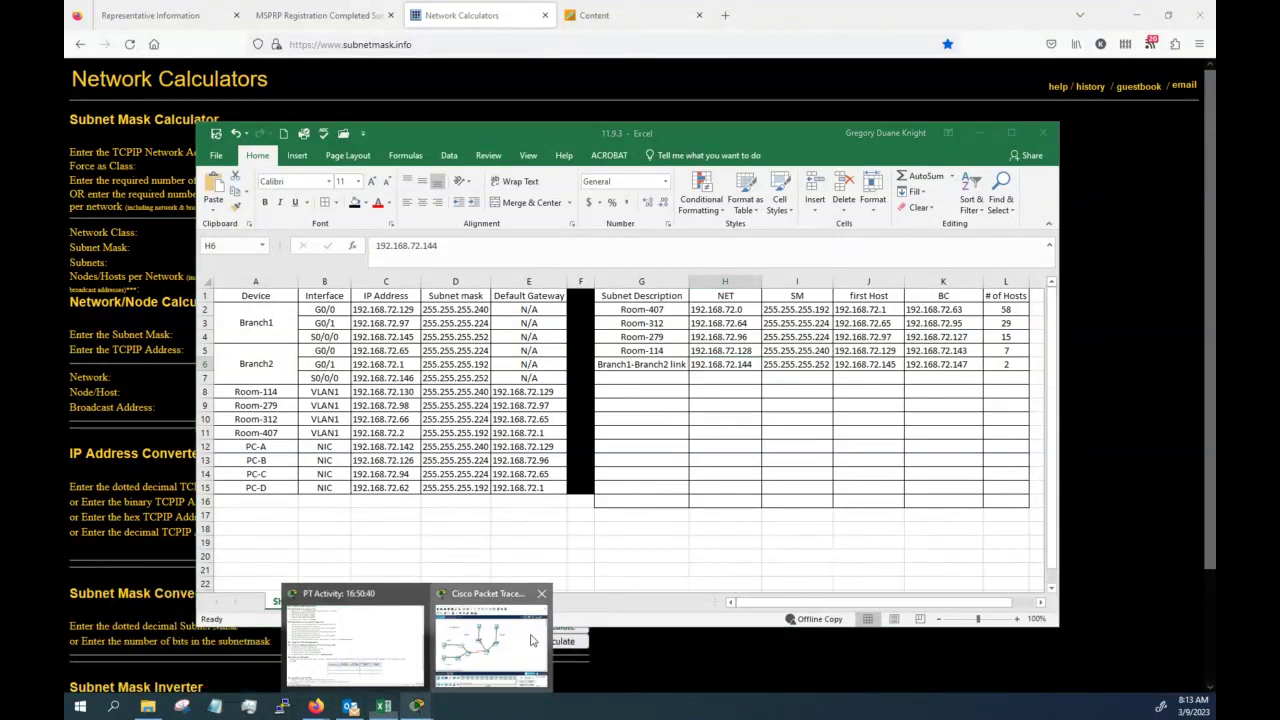
left_click(491, 640)
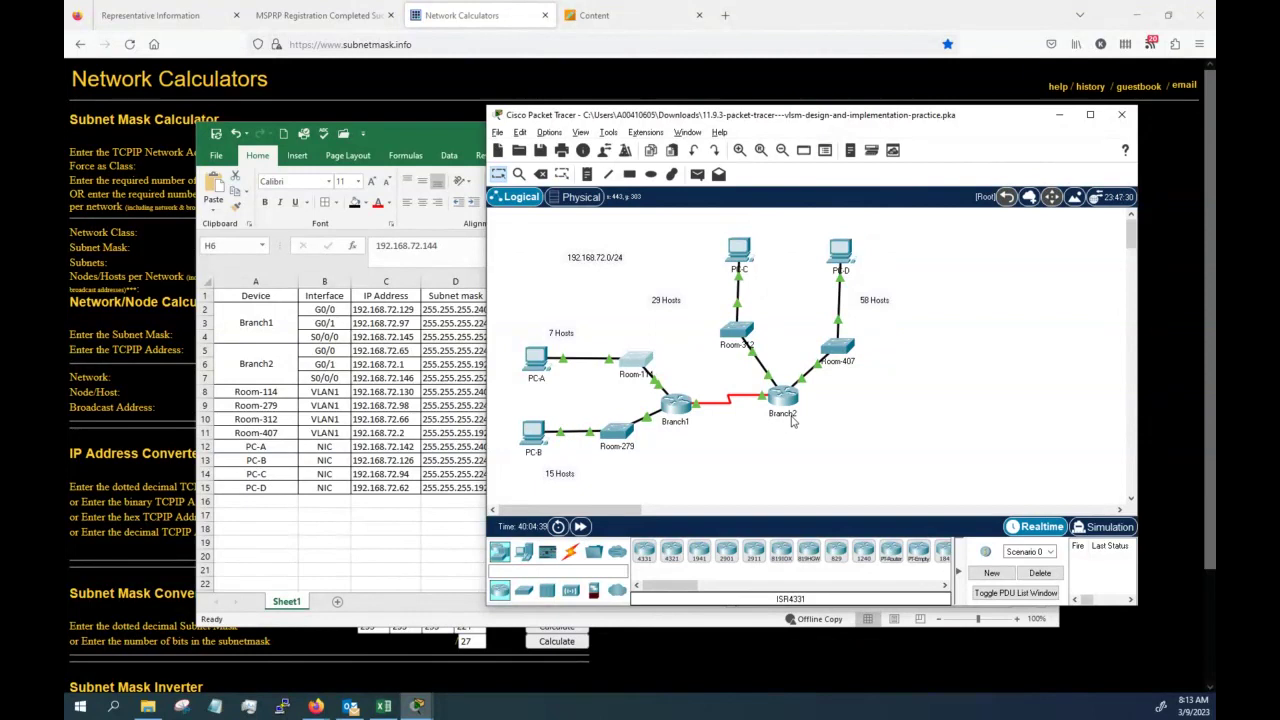
left_click(1061, 117)
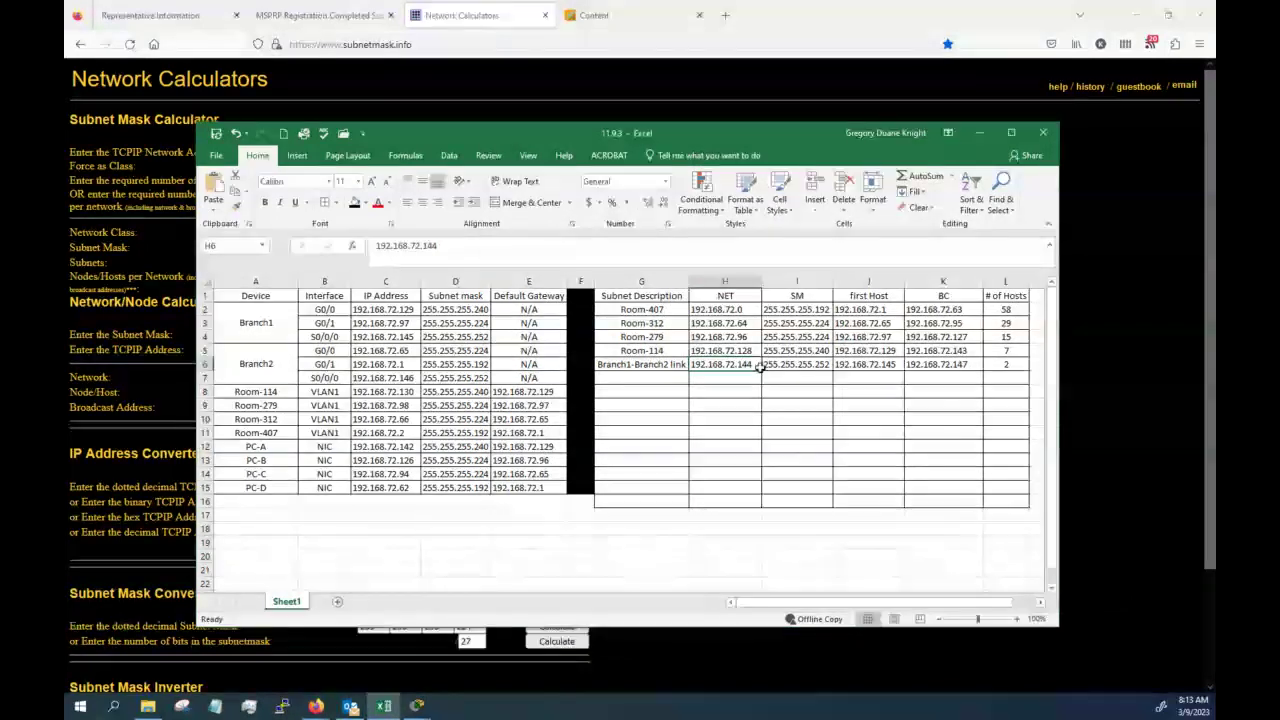
- Recalculate from 192.168.72.144 with 4 hosts per network for the /30 link subnet
left_click(1131, 289)
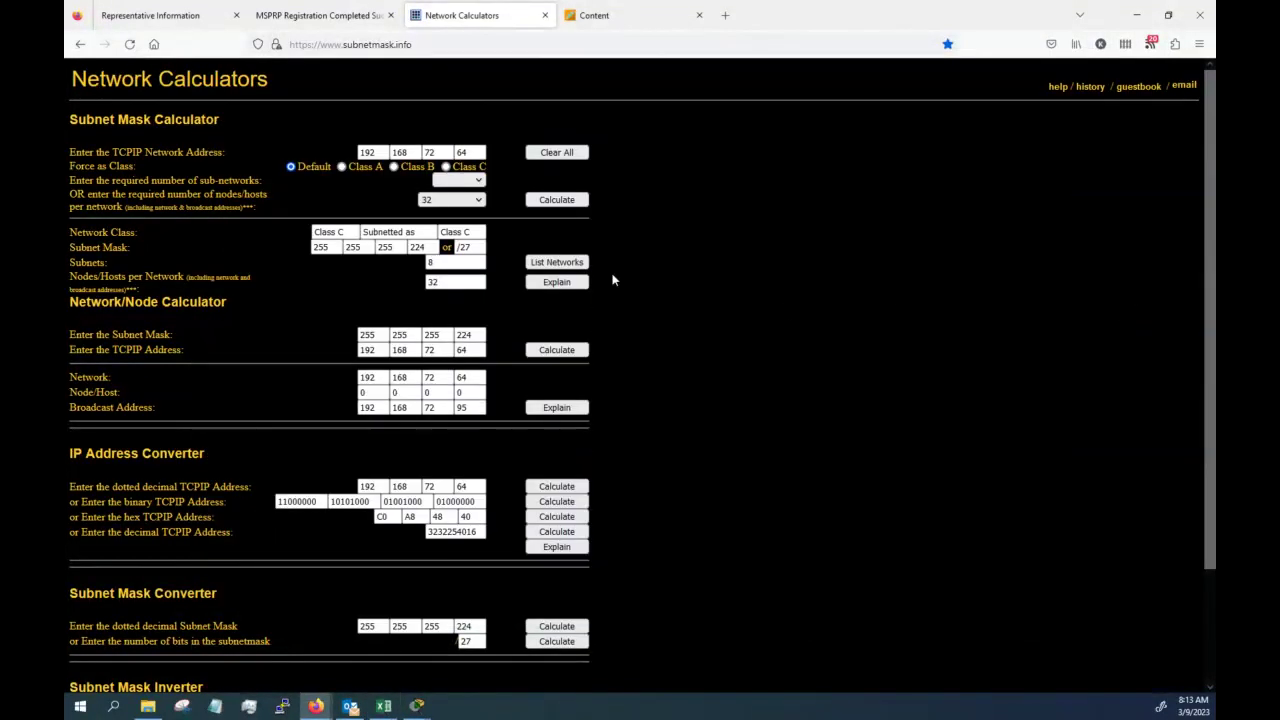
double_click(466, 152)
key("BackSpace")
type("144")
left_click(455, 200)
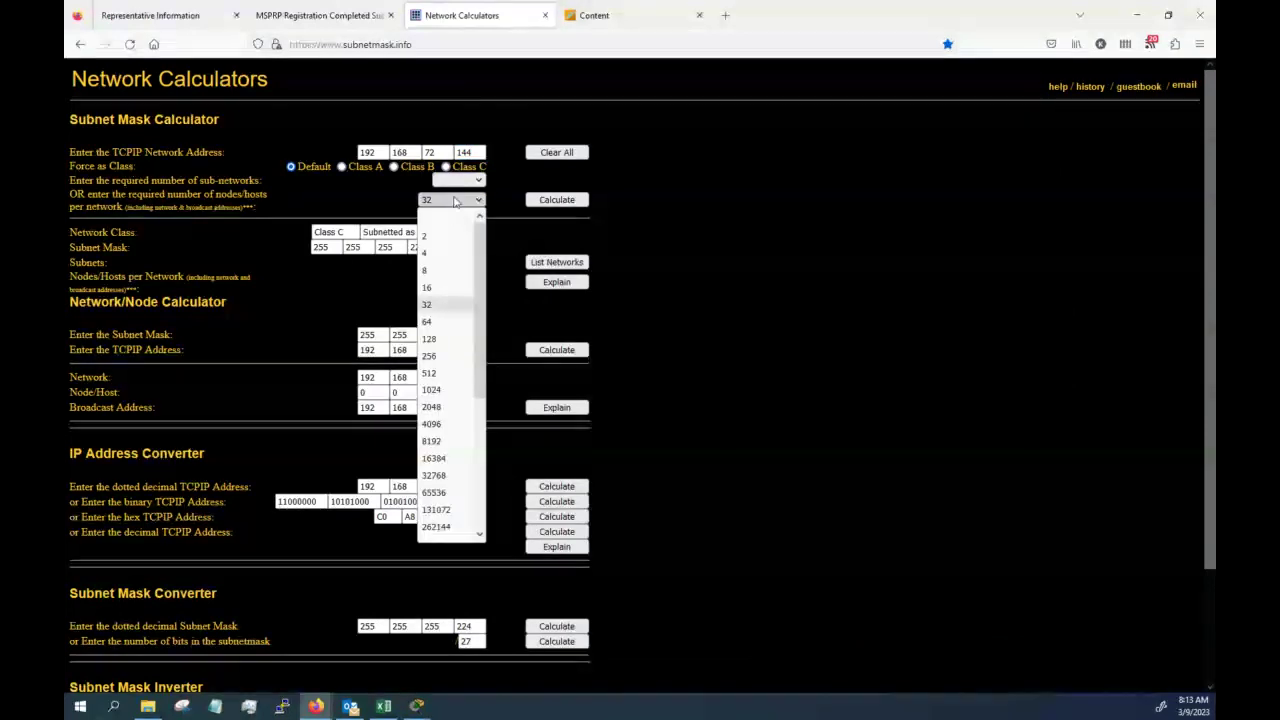
left_click(449, 254)
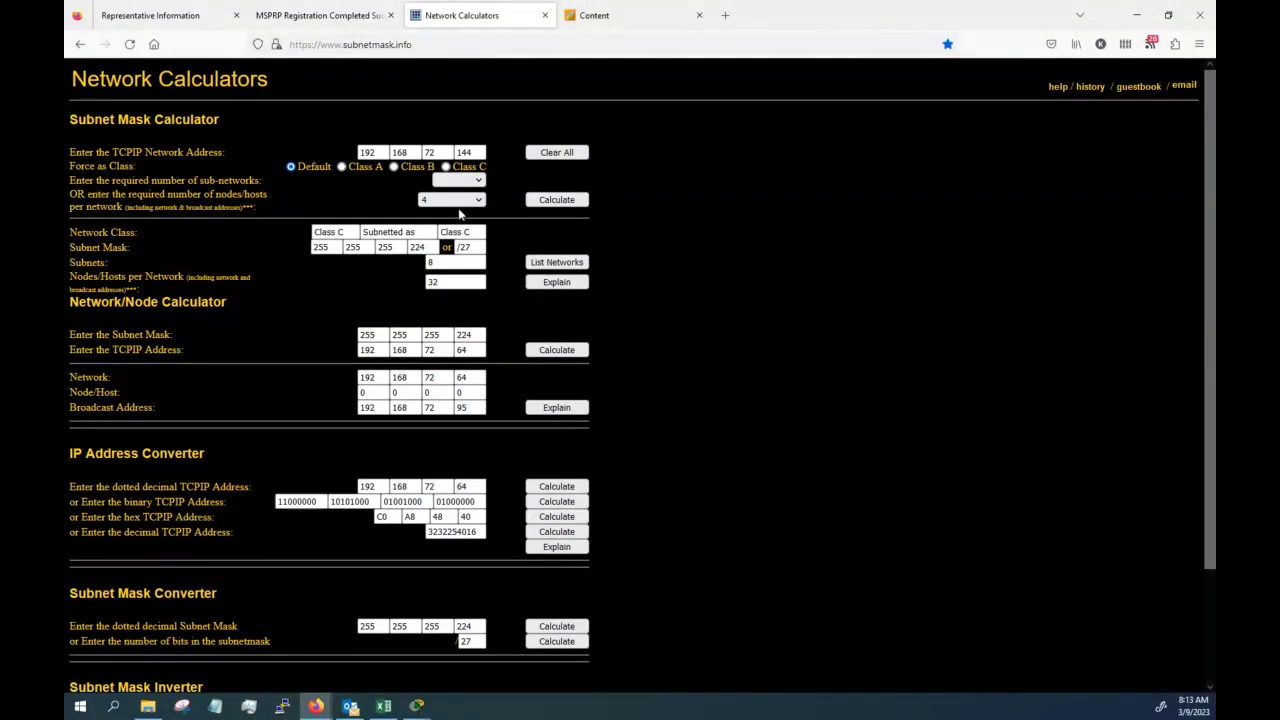
left_click(545, 201)
- Hide the calculator, bring up the instructions to view the blank addressing table, then minimize them
left_click(1127, 14)
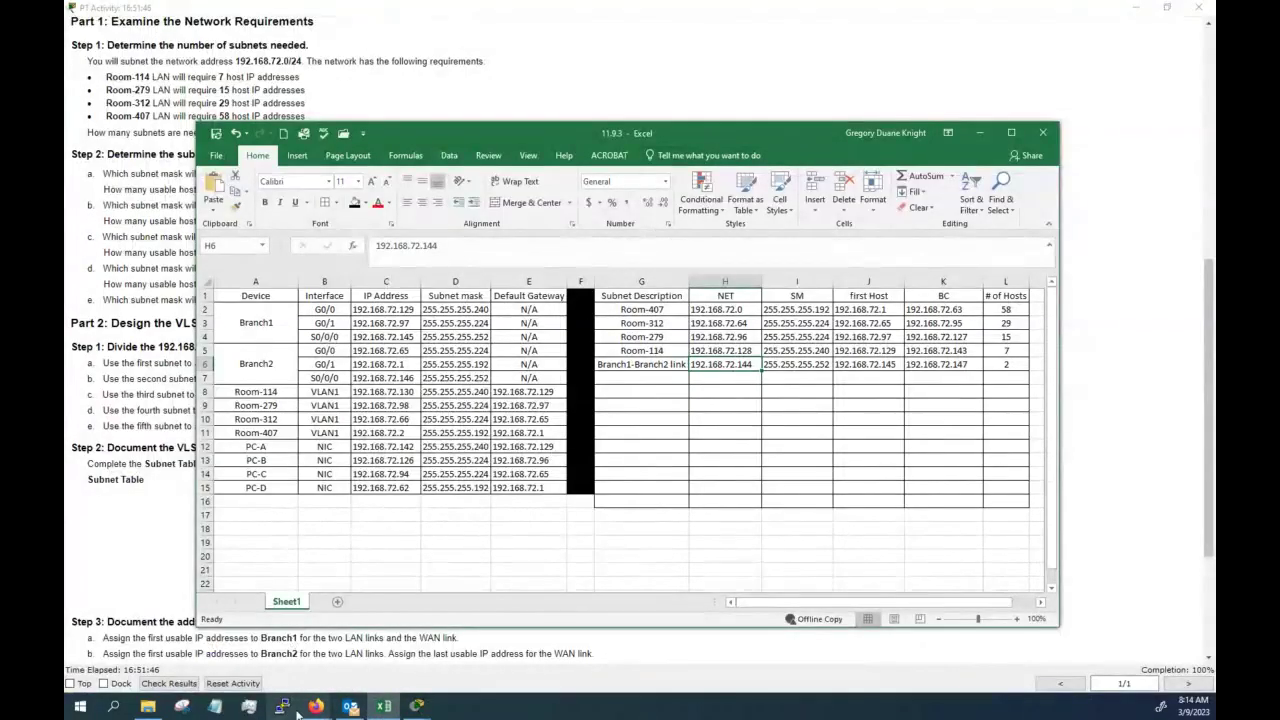
left_click(417, 706)
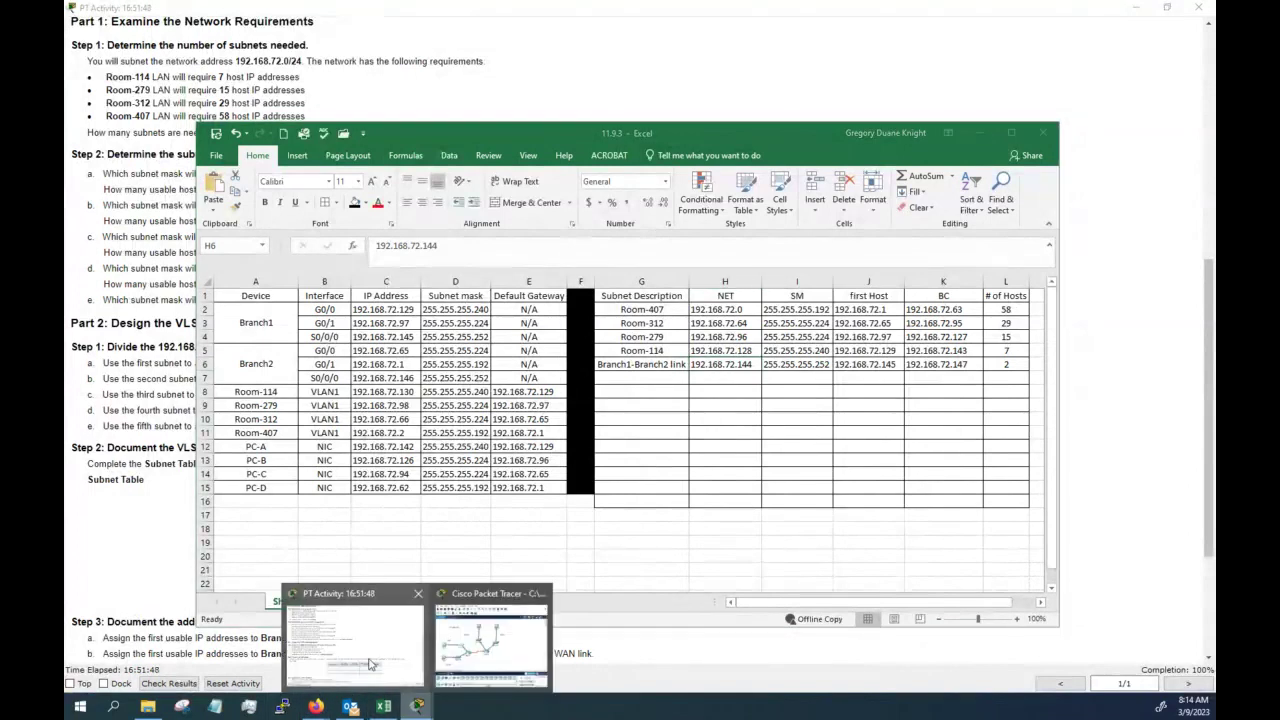
left_click(373, 671)
scroll(586, 420, "up", 3)
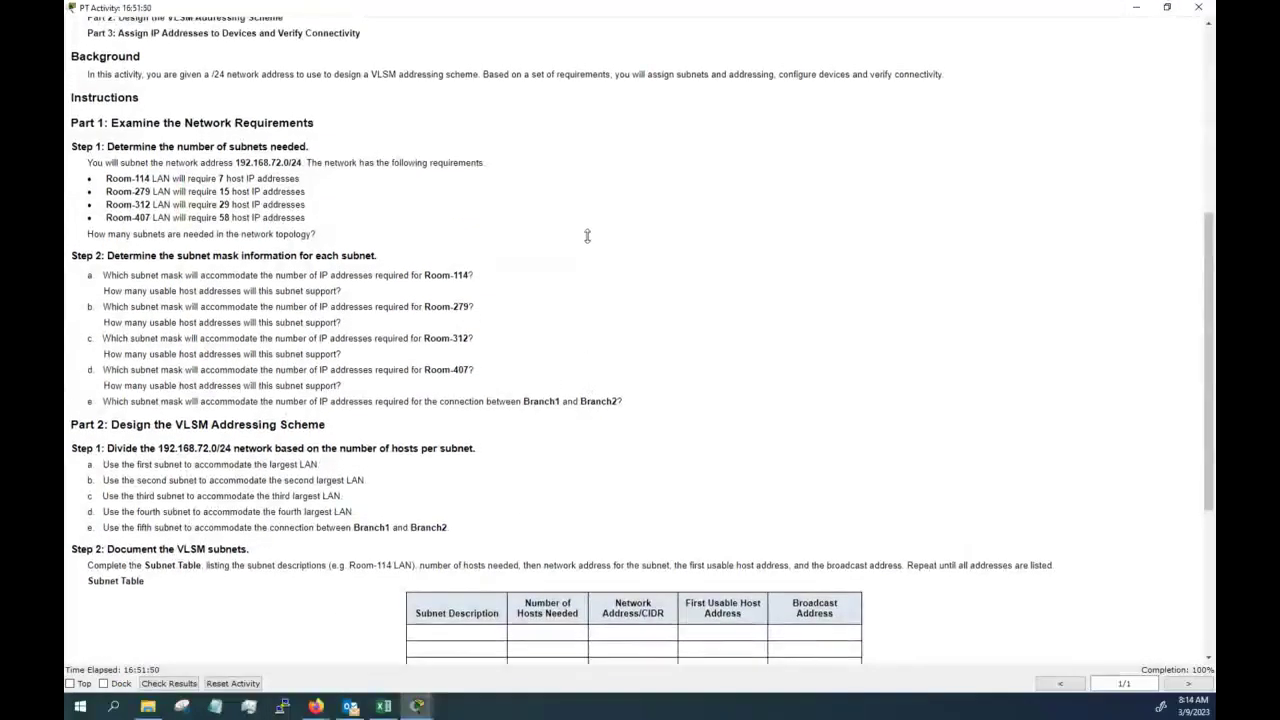
scroll(560, 370, "up", 5)
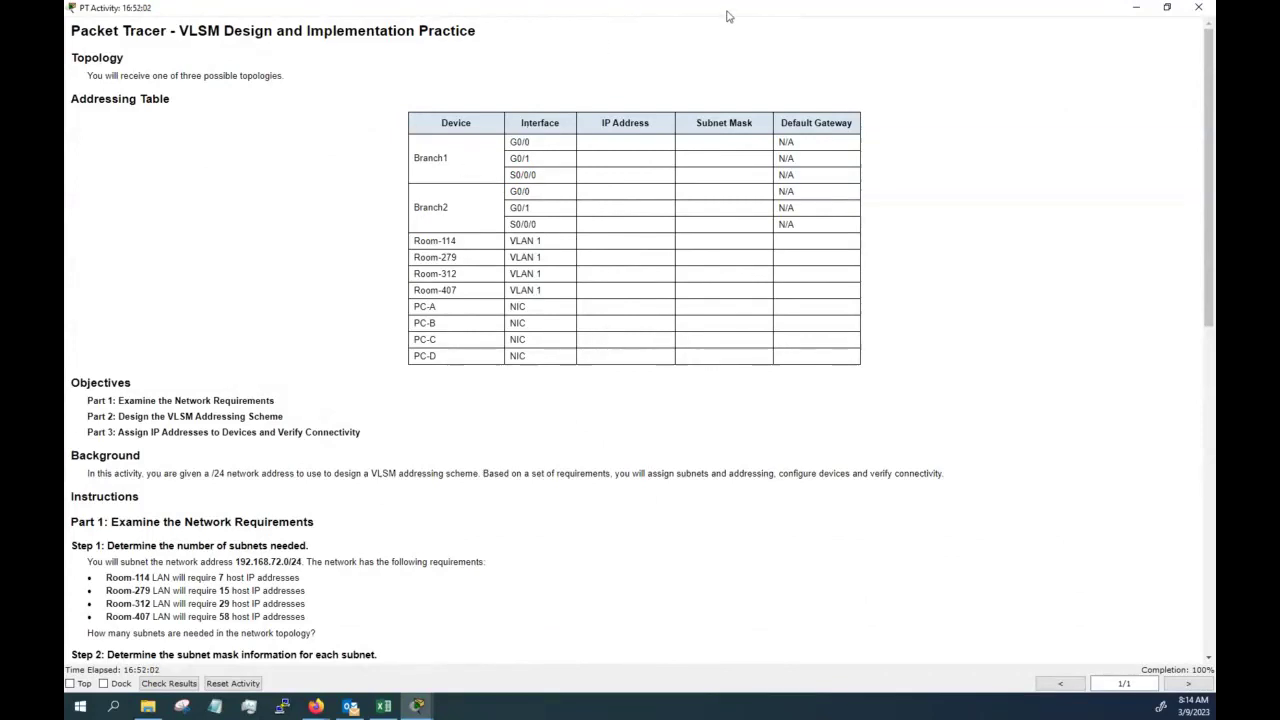
left_click(1137, 9)
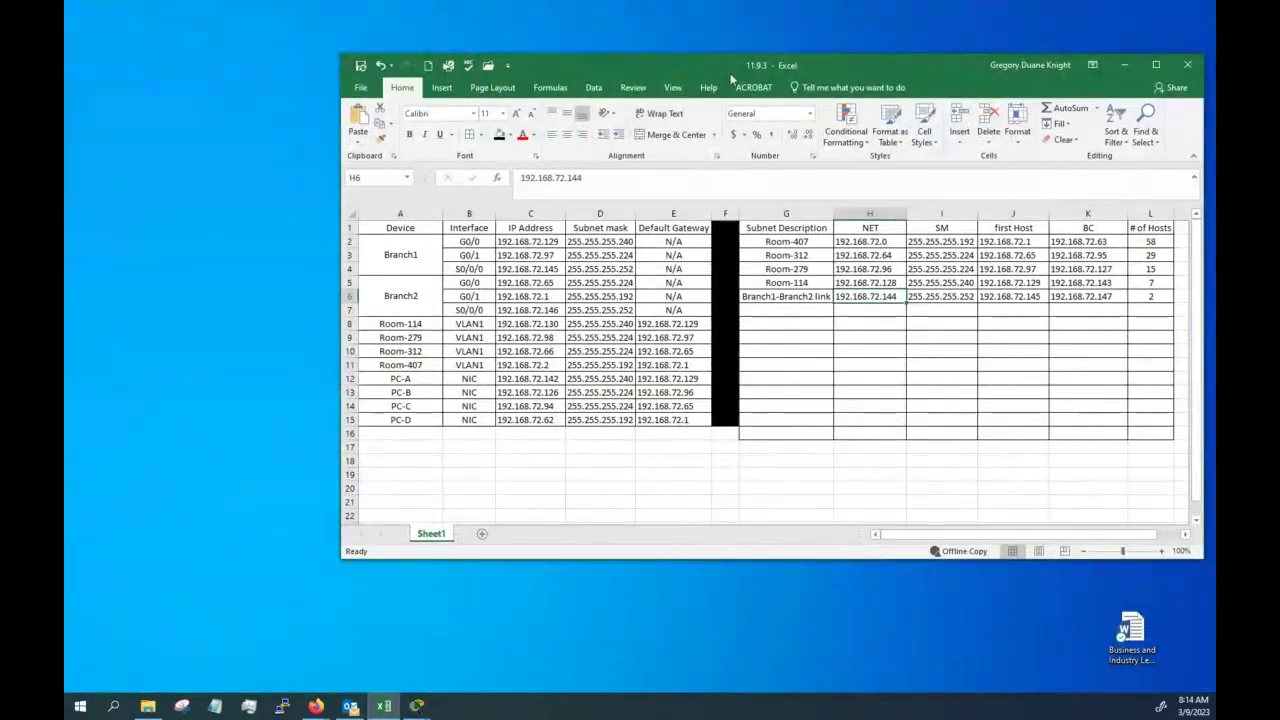
- Shift Excel right, close the Firefox Library window, and dock Packet Tracer's topology on the left
mouse_move(731, 78)
left_mouse_down()
mouse_move(1193, 137)
mouse_move(1185, 114)
left_mouse_up()
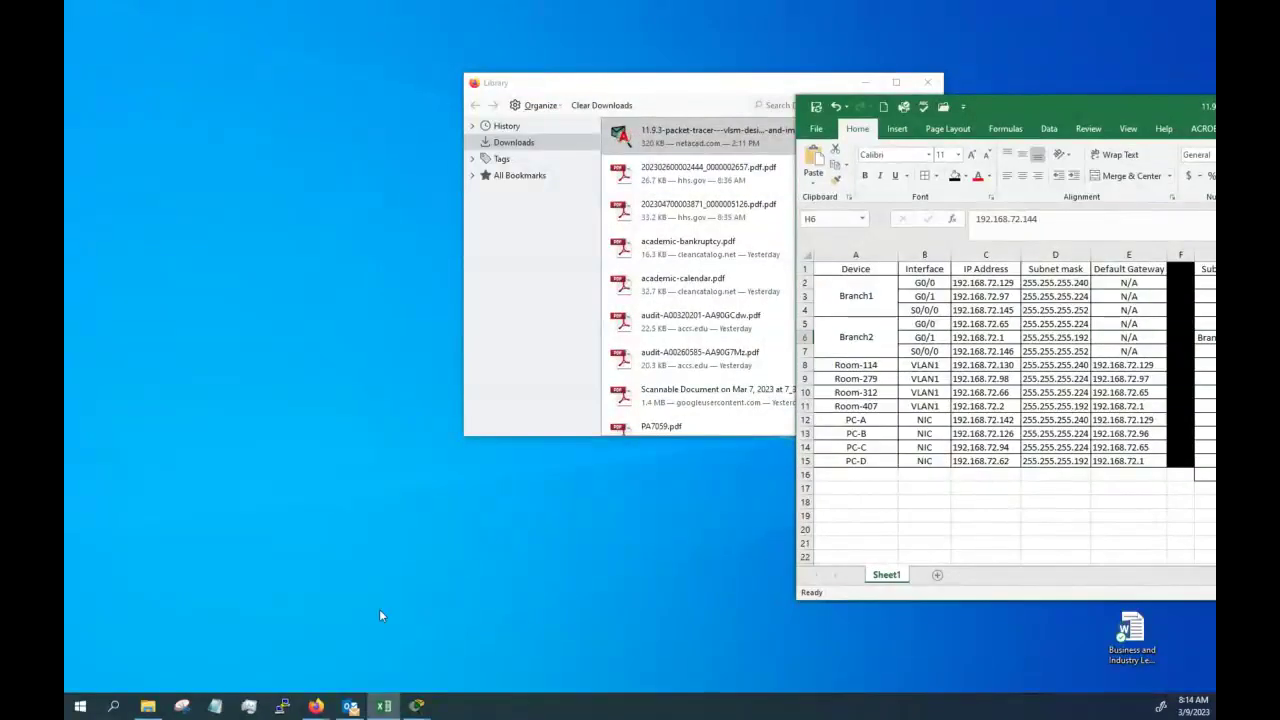
left_click(934, 88)
mouse_move(315, 706)
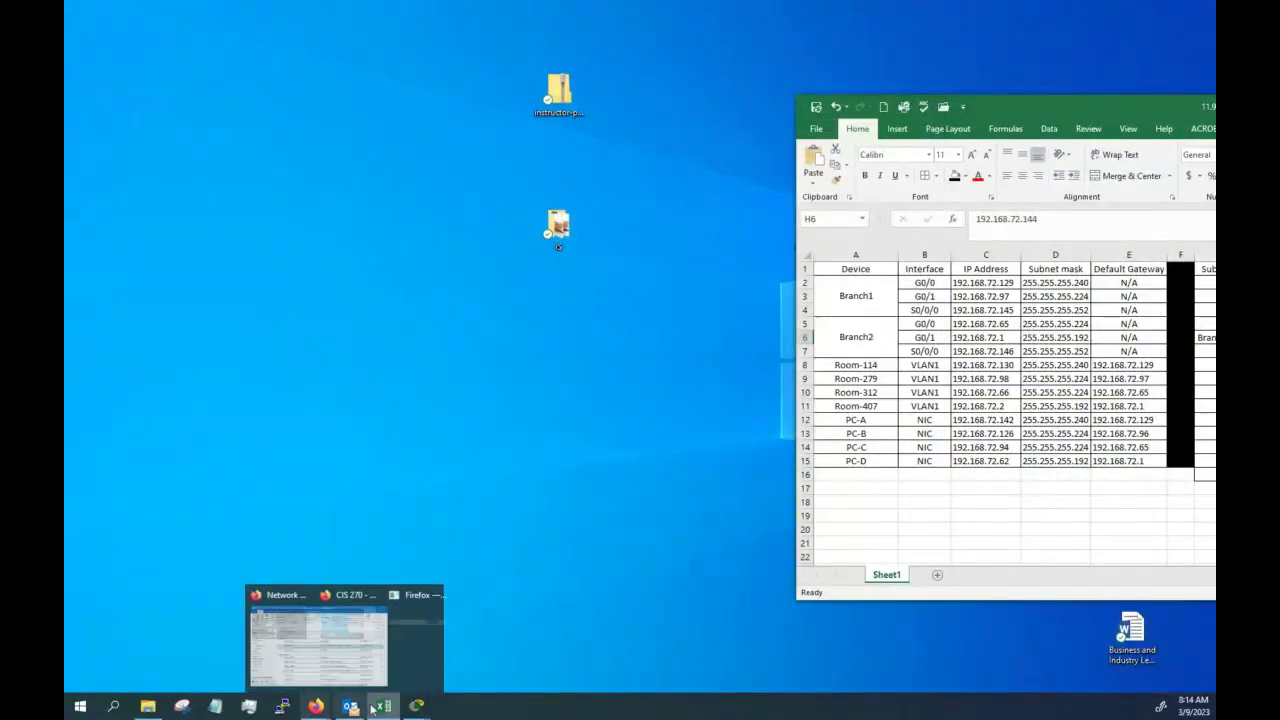
left_click(505, 636)
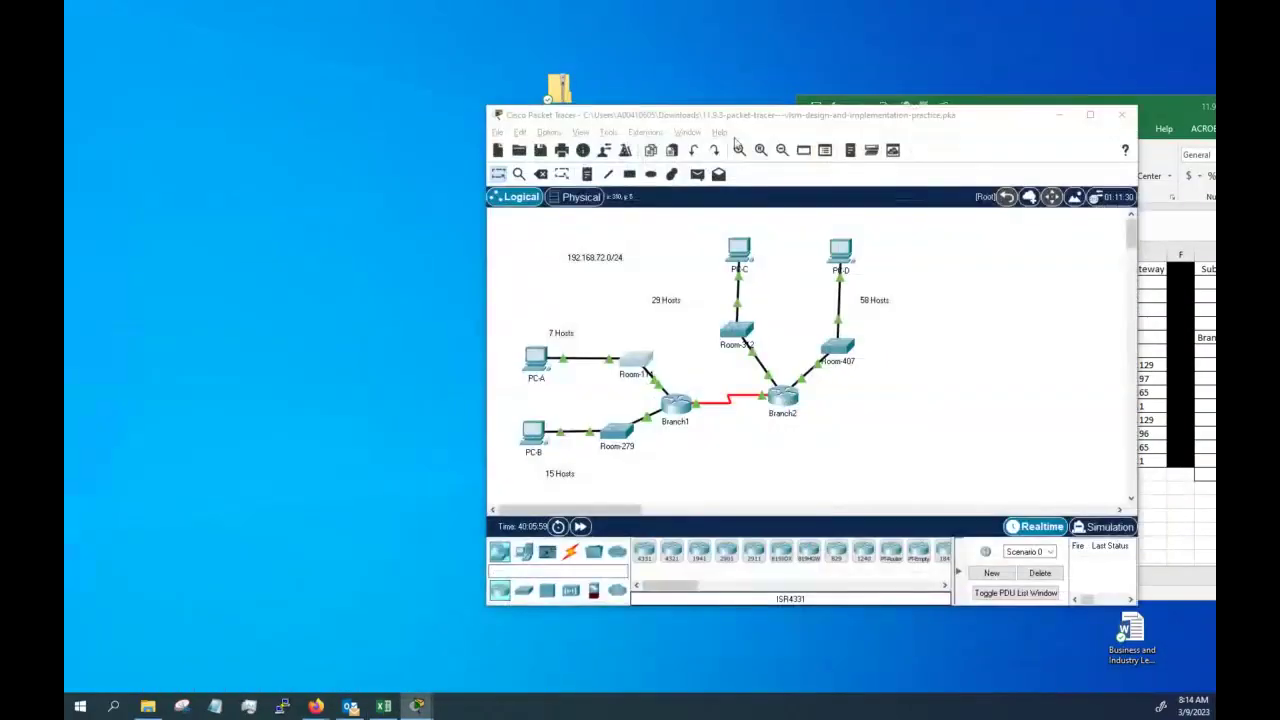
left_click_drag(758, 121, 403, 113)
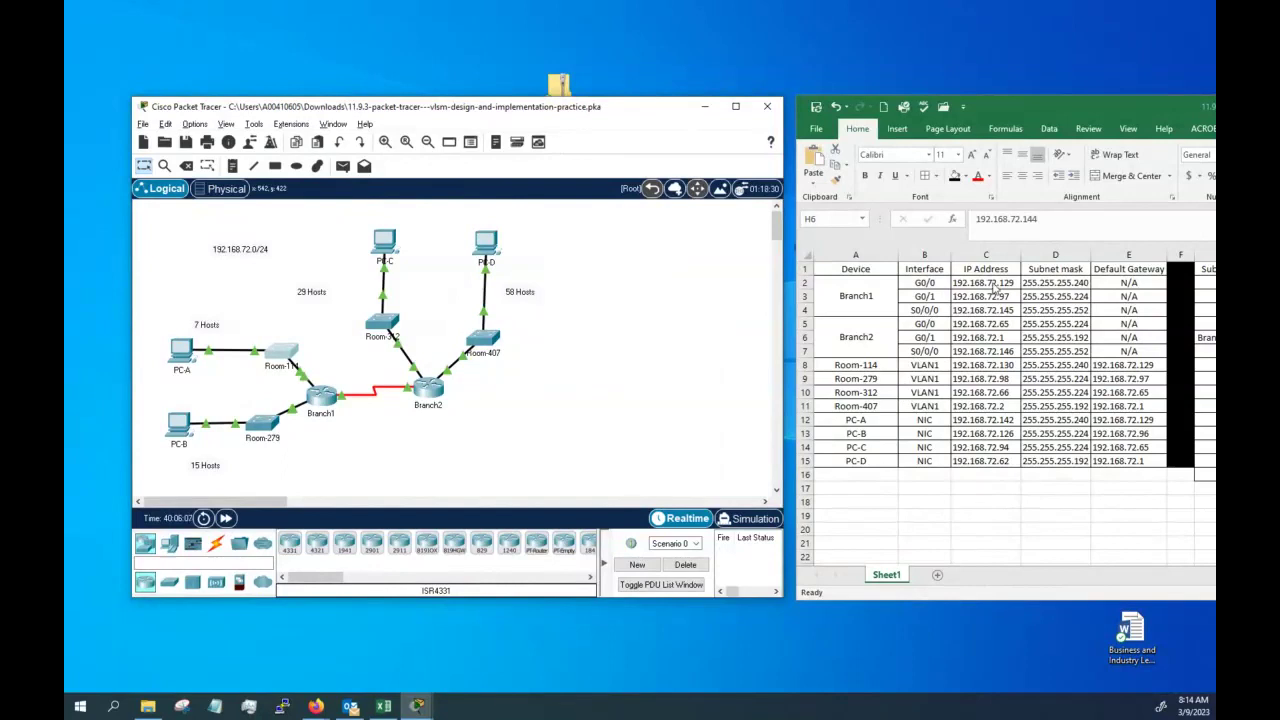
- Center the Excel window so its addressing and subnet tables show beside the topology
left_click(965, 194)
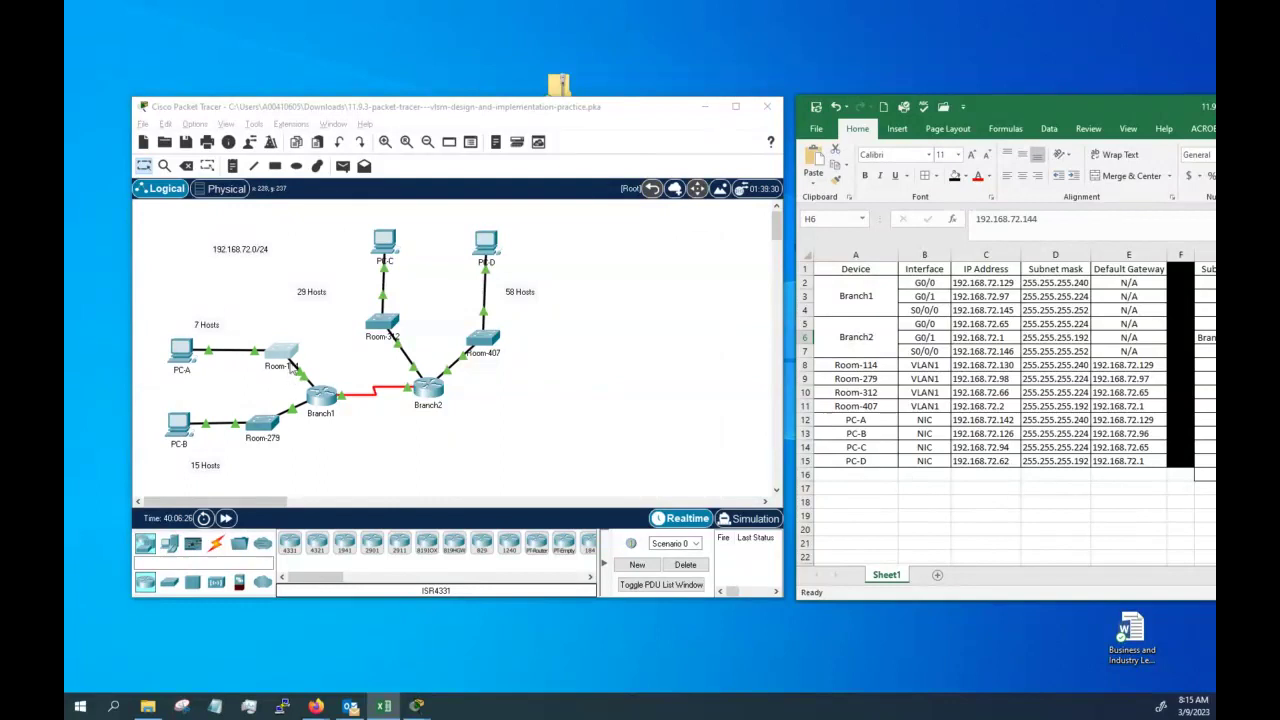
left_click_drag(1048, 100, 602, 124)
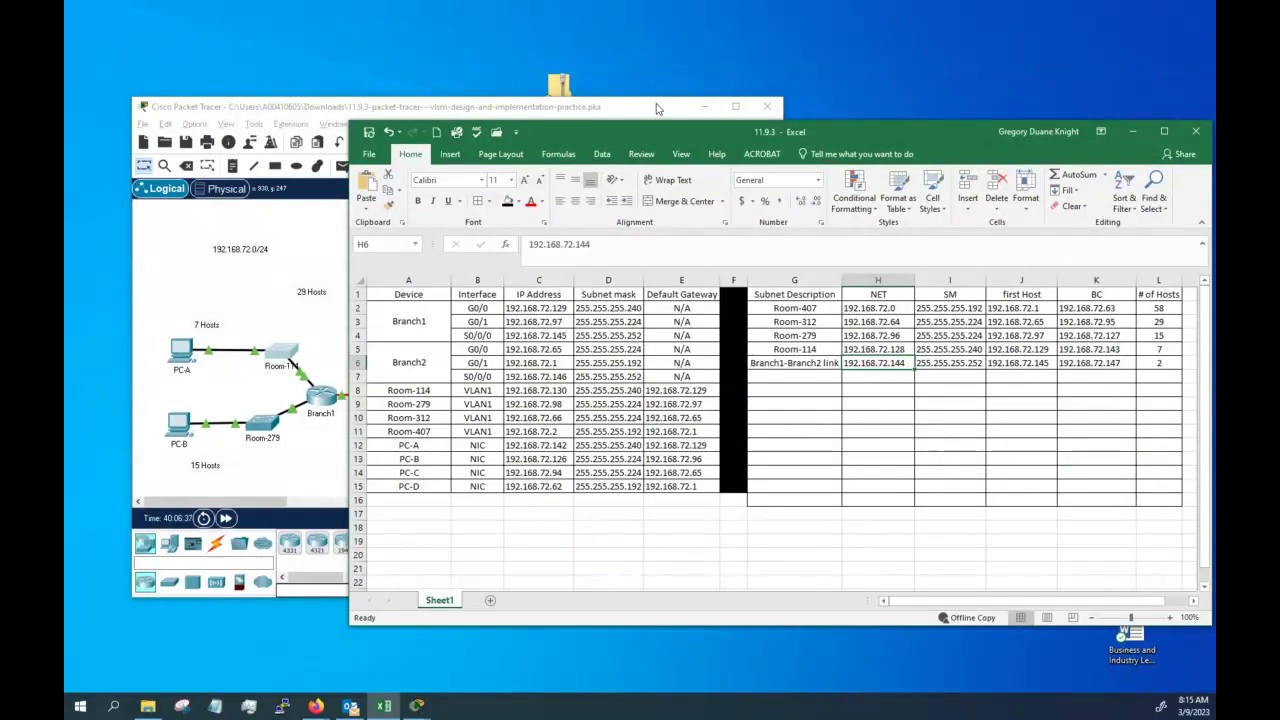
- Compare Branch1's G0/0 address and the E2, E8, E12 default gateways with the topology
left_click_drag(621, 129, 809, 97)
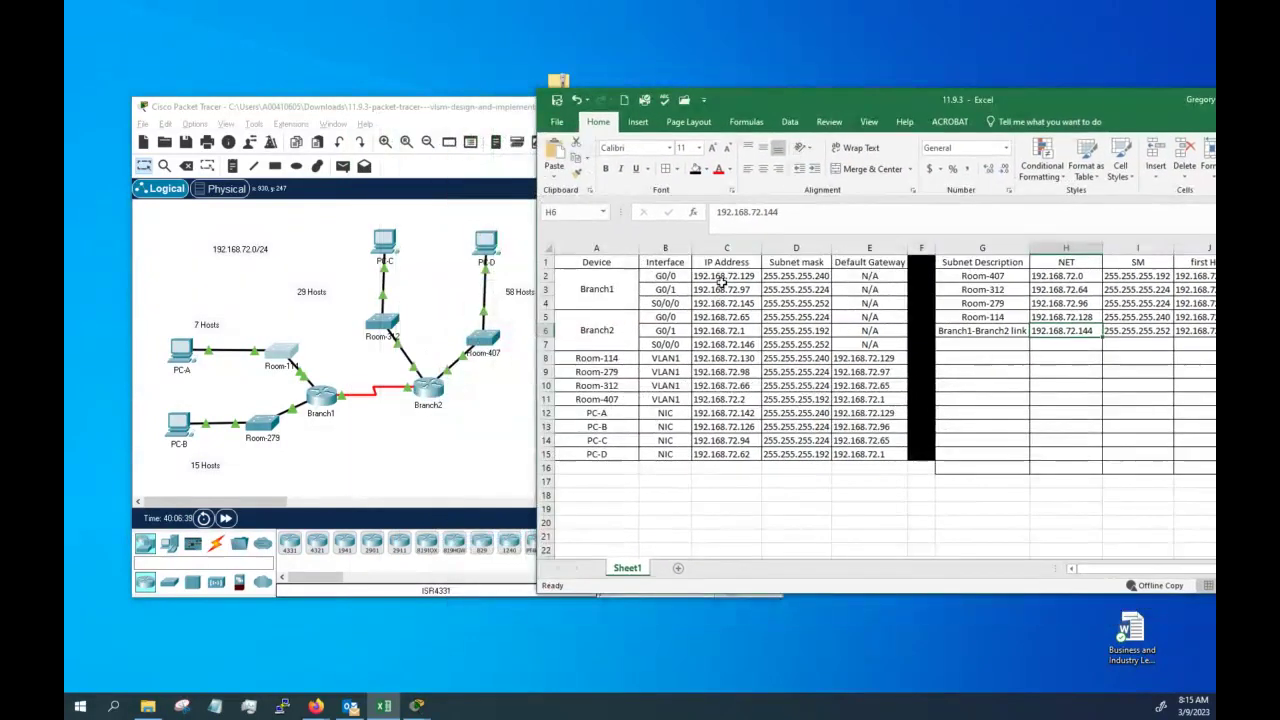
left_click(722, 277)
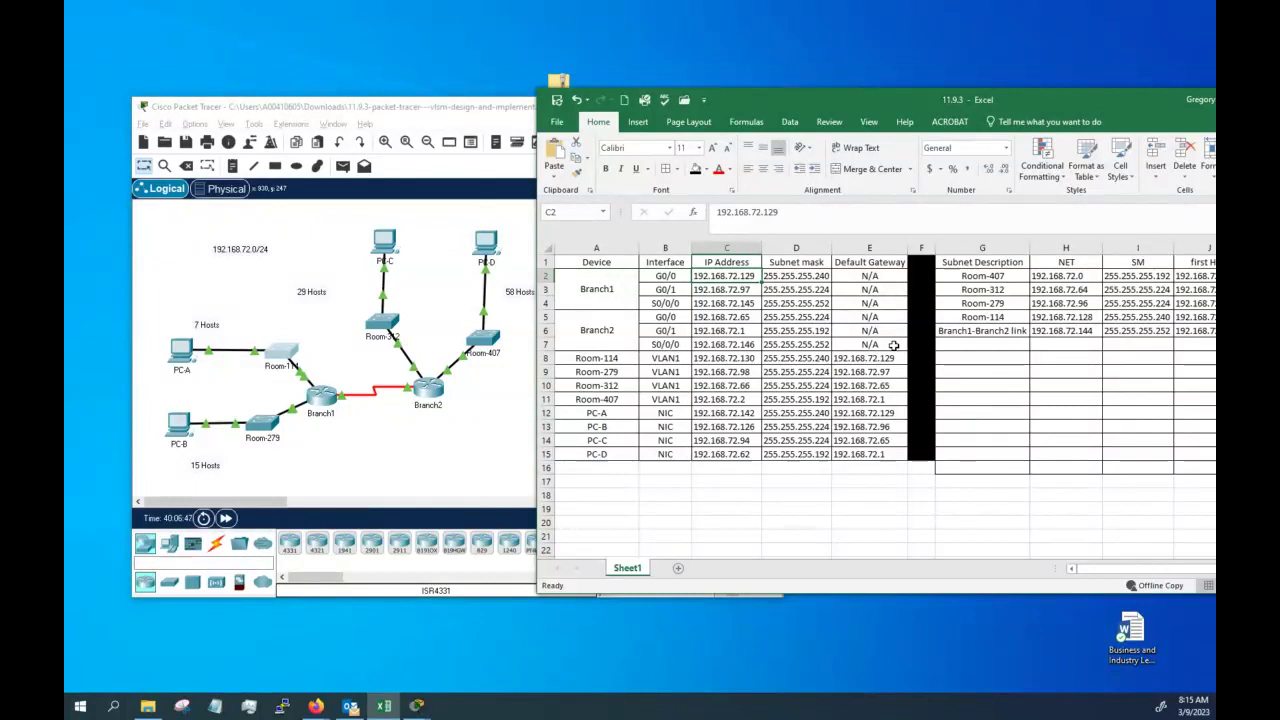
left_click(866, 278)
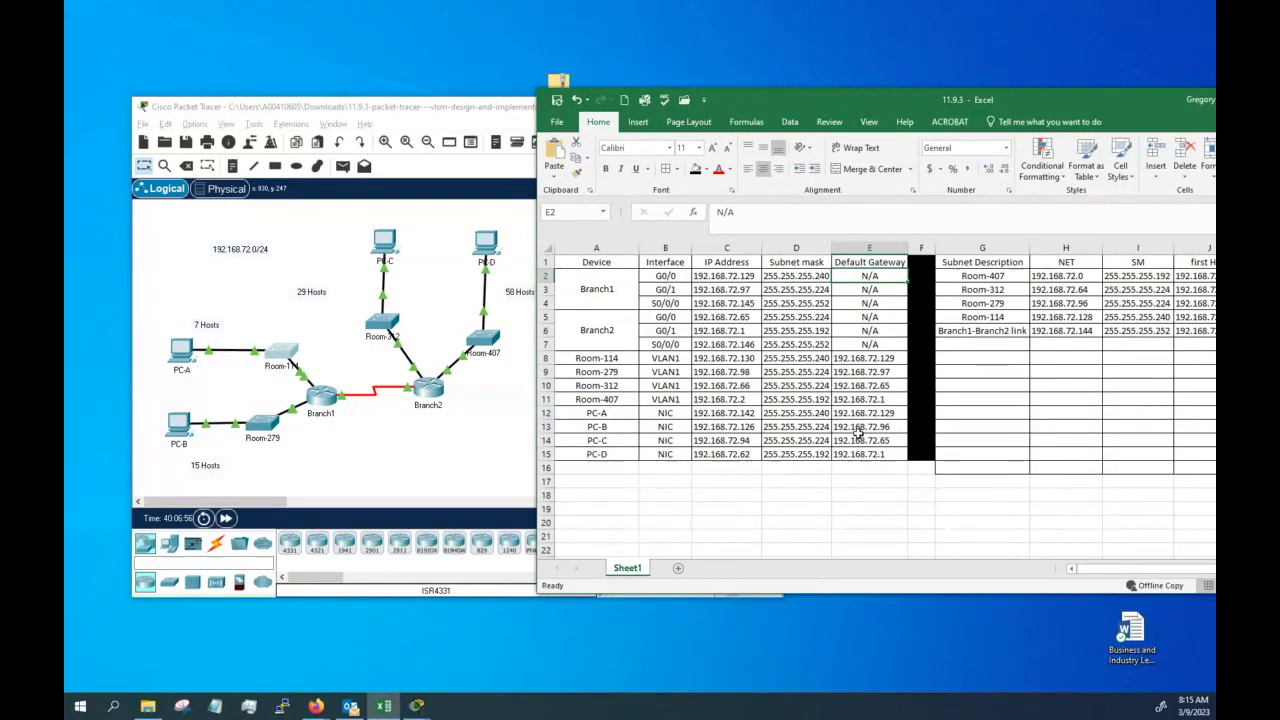
left_click(866, 360)
left_click(862, 413)
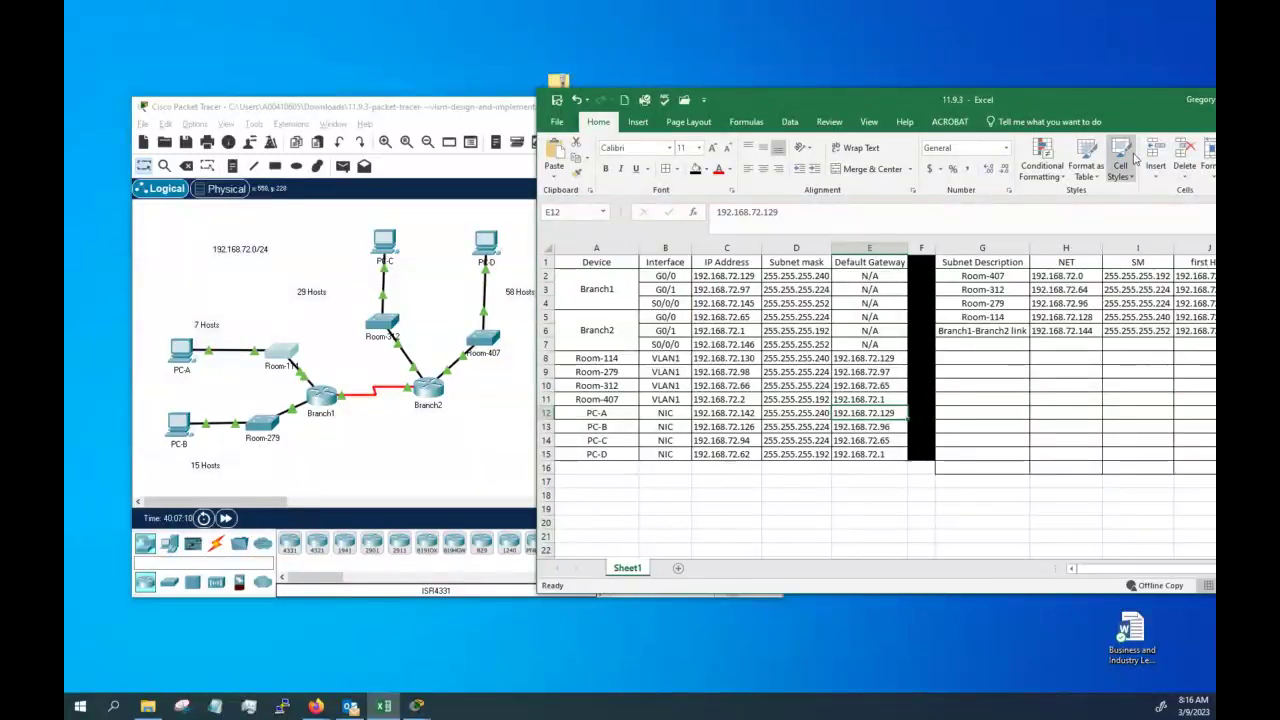
- Check Branch1's G0/1 address and mask, serial address, and the link's 255.255.255.252 mask
left_click_drag(1114, 103, 1046, 113)
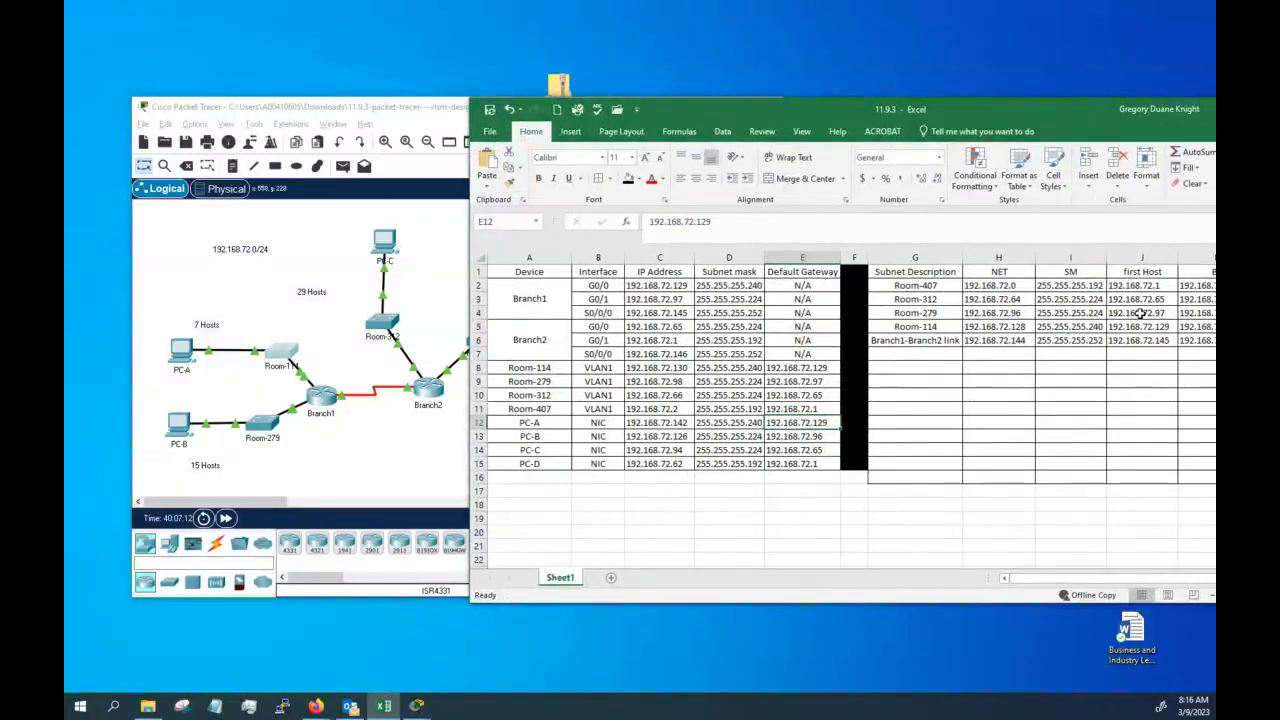
left_click(662, 299)
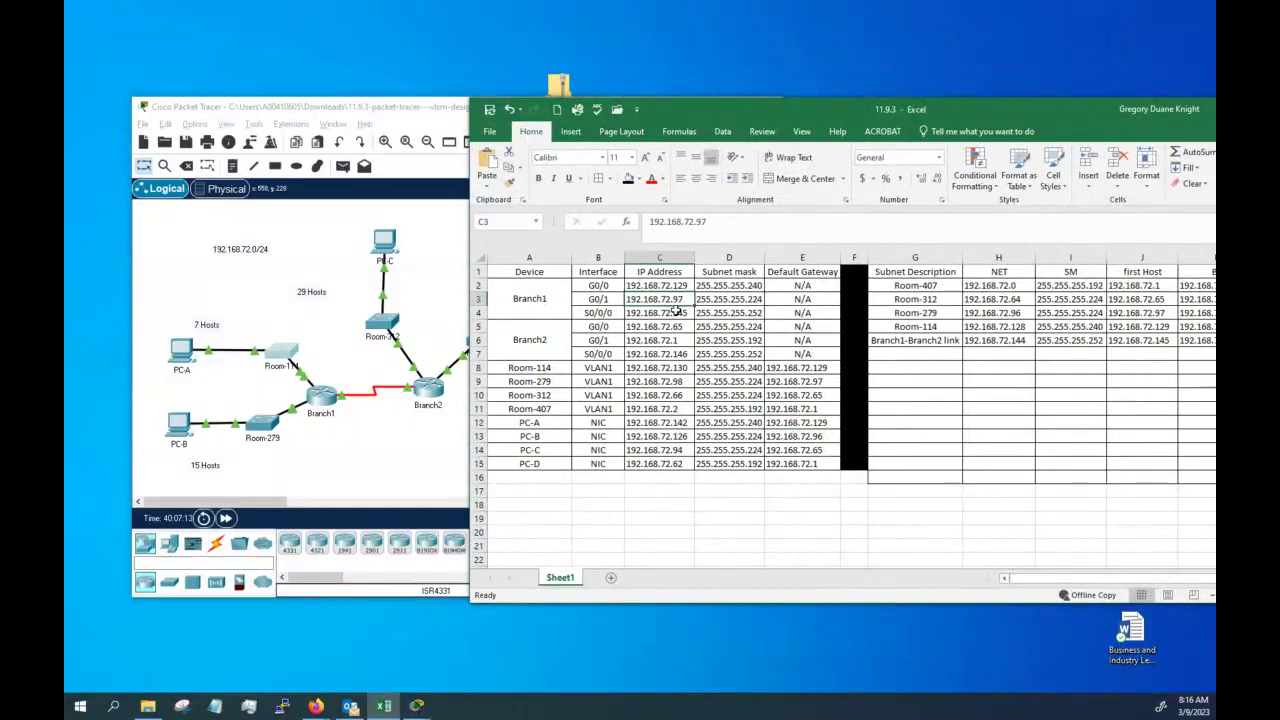
left_click(723, 299)
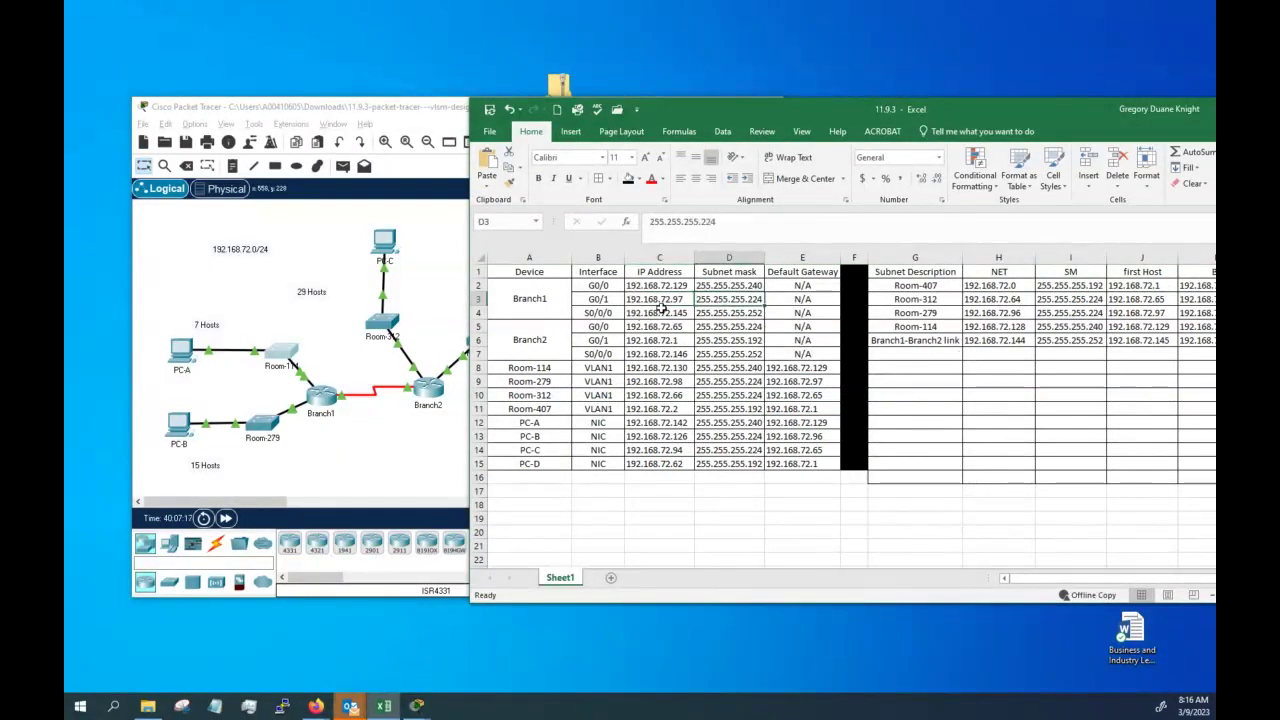
left_click(652, 312)
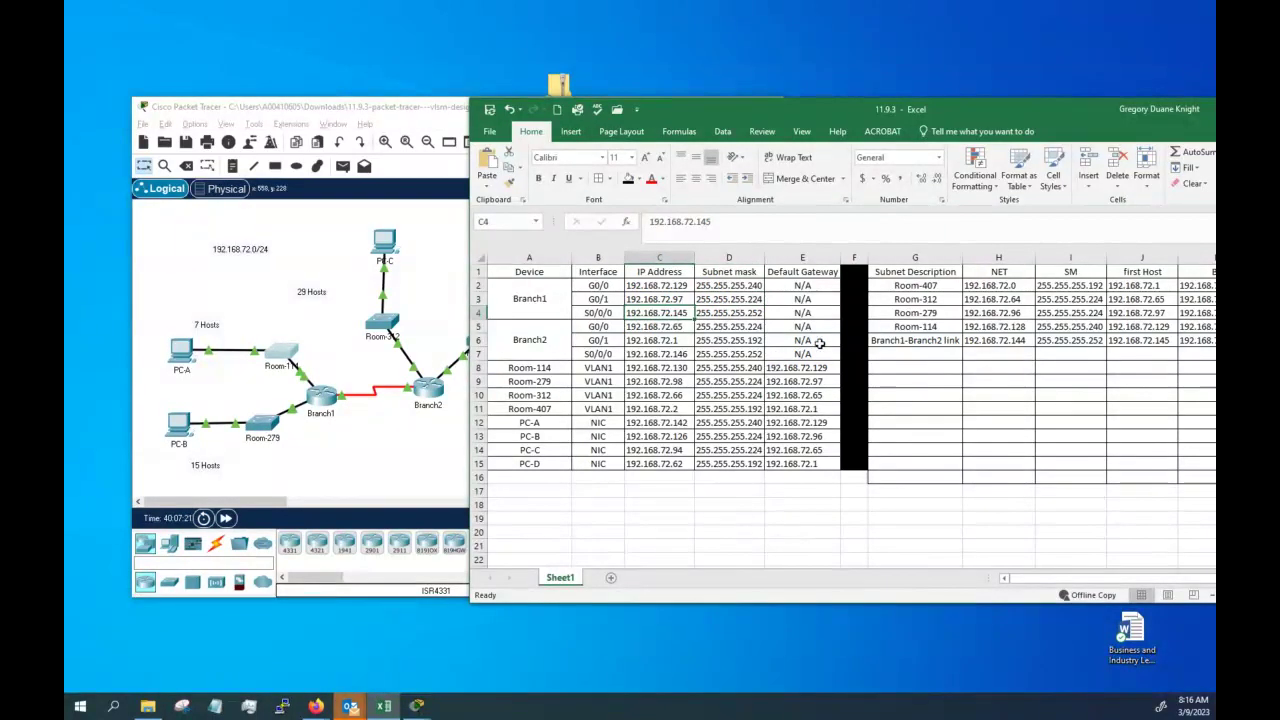
left_click(893, 343)
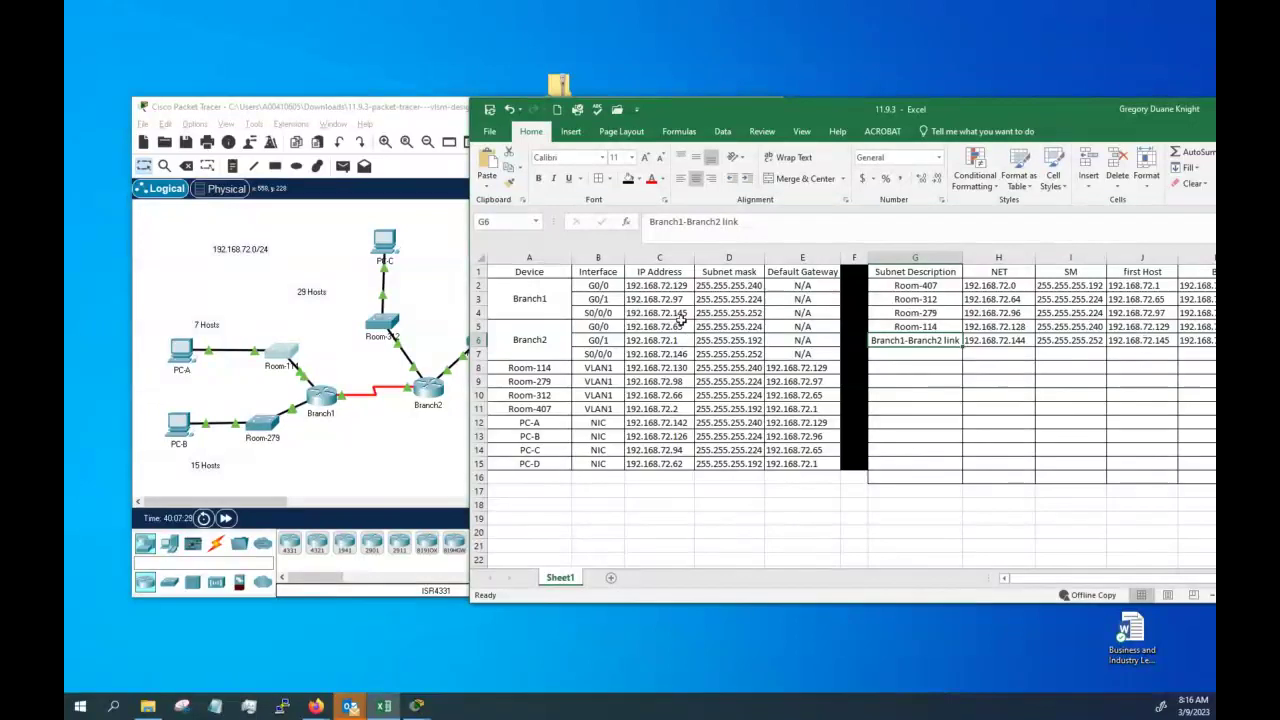
left_click(659, 313)
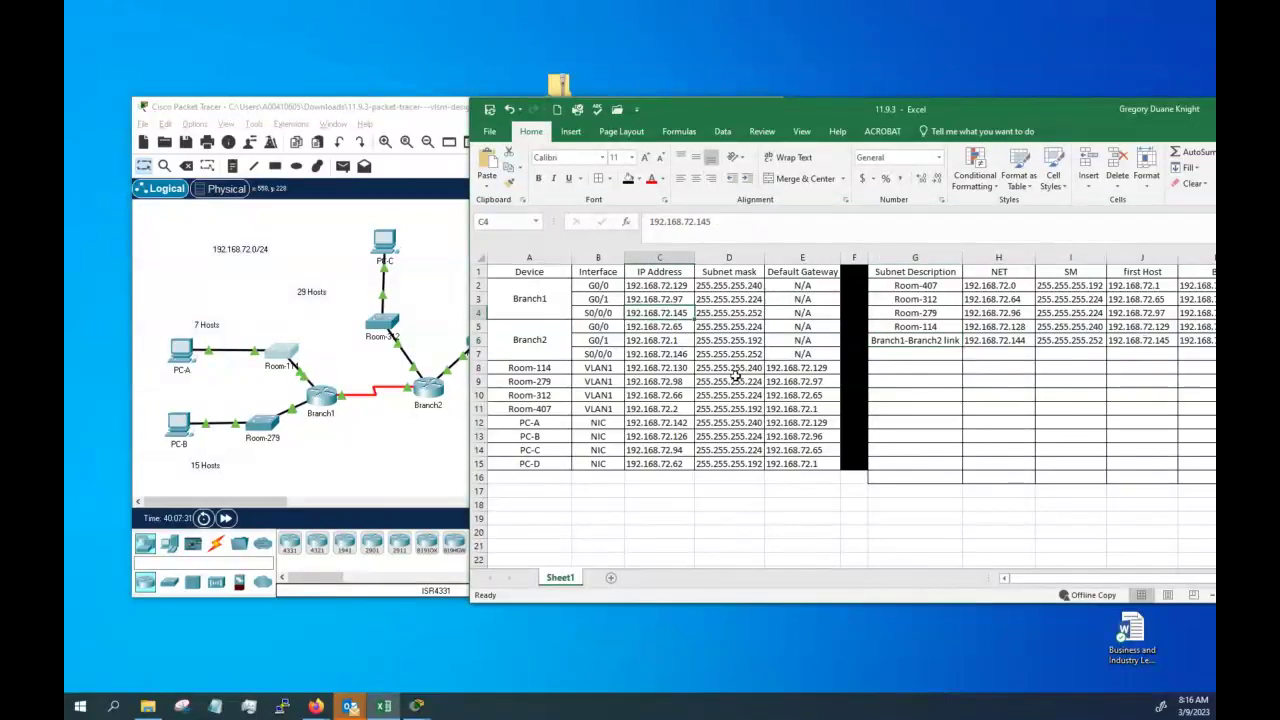
left_click(1087, 340)
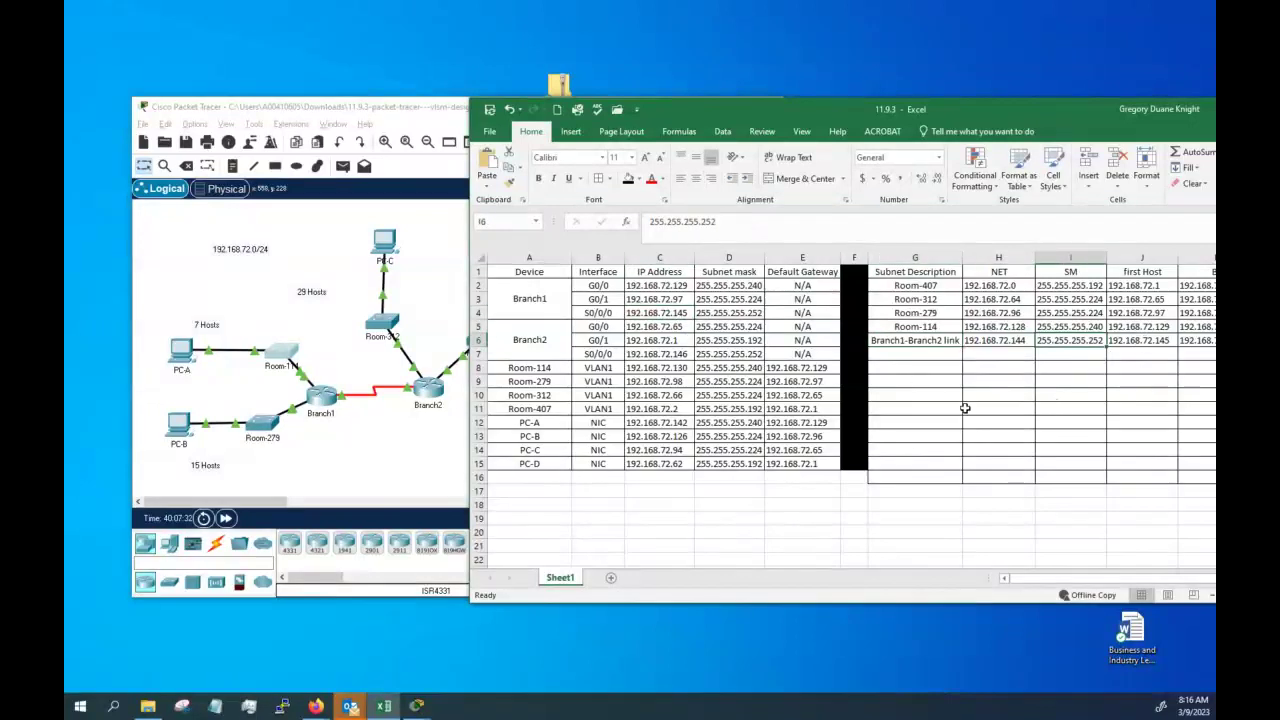
- Make Branch2's S0/0/0 row (B7:E7) bold
left_click(596, 313)
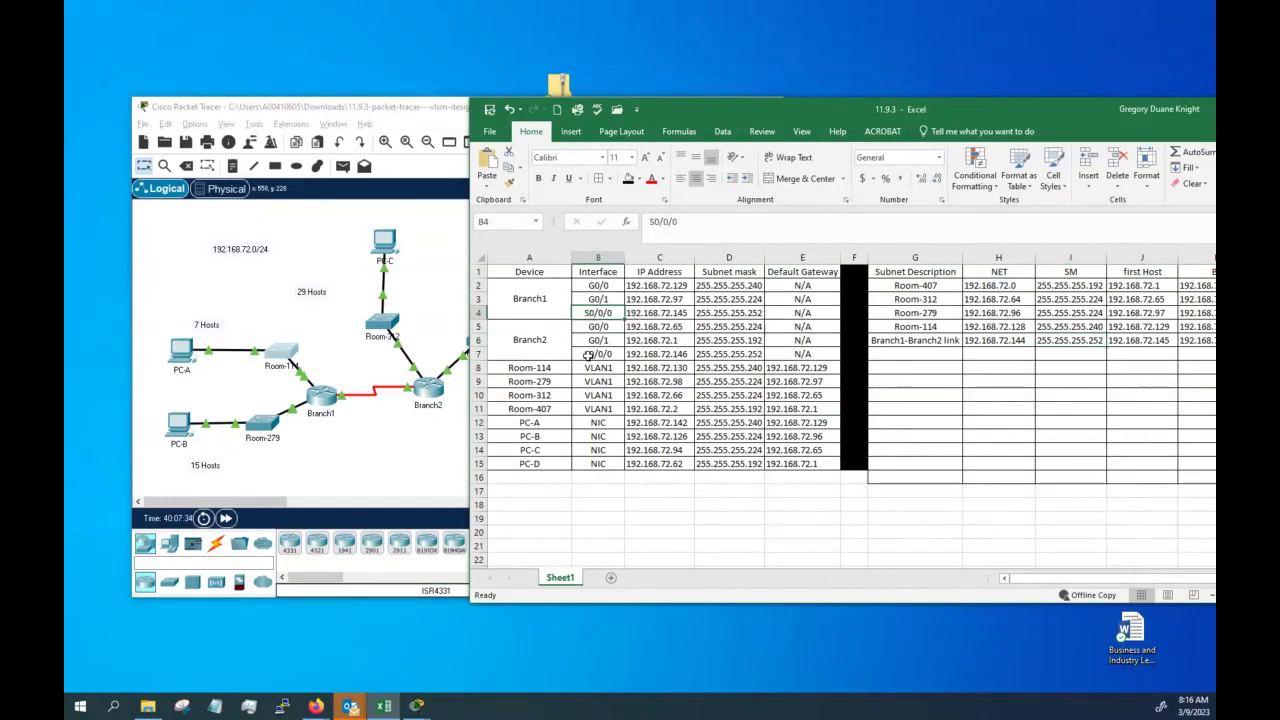
left_click_drag(588, 355, 792, 353)
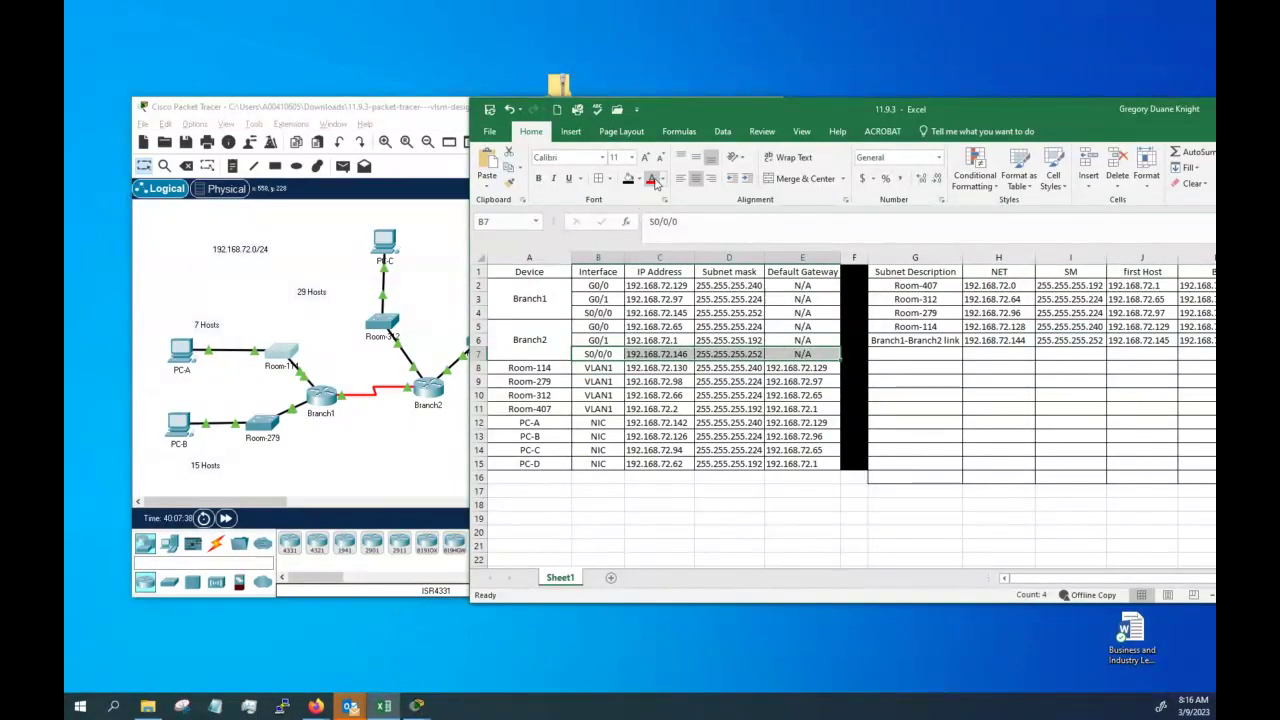
left_click(538, 178)
- Review the Room-114 and Room-407 address, mask and gateway cells, then bring up the topology
left_click(657, 366)
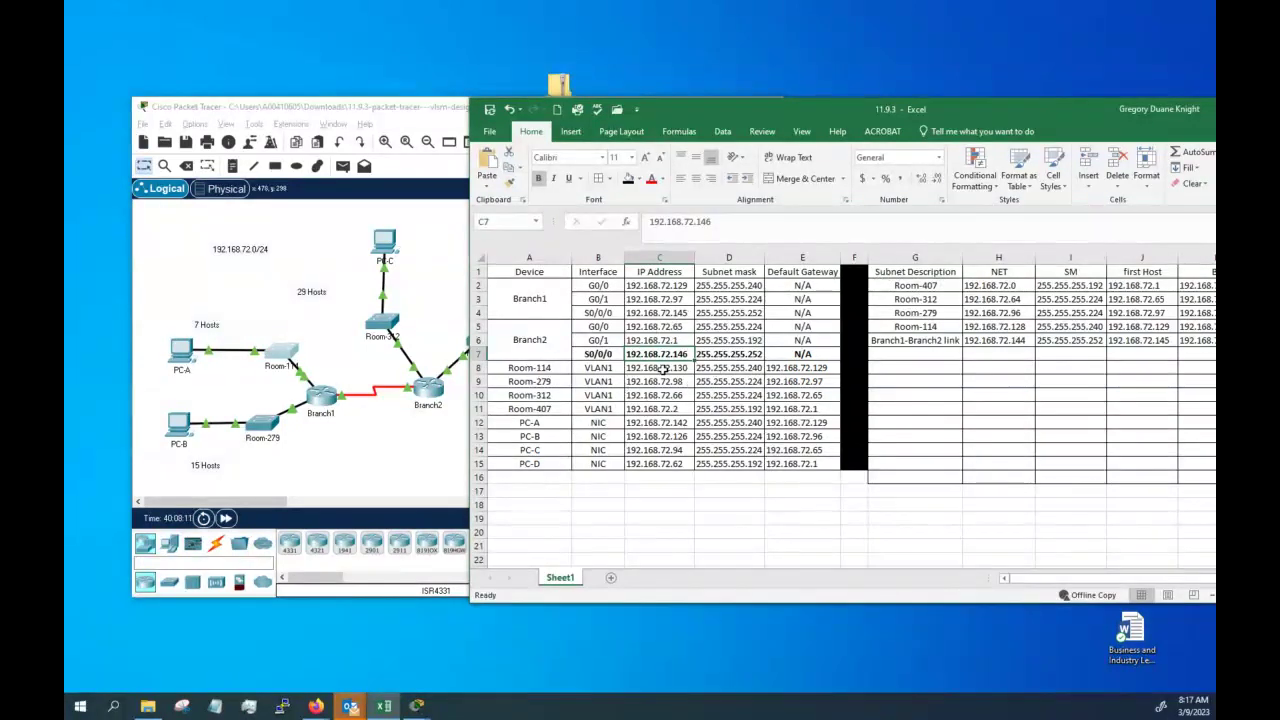
left_click(663, 369)
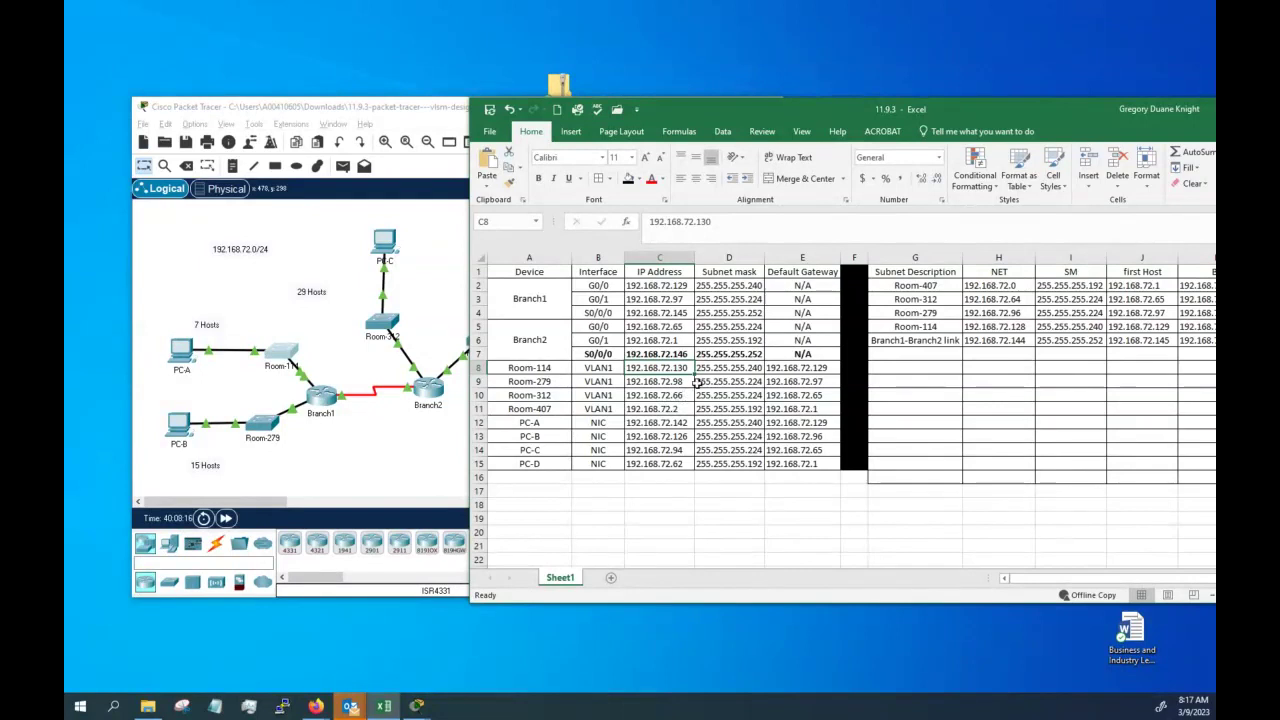
left_click(676, 408)
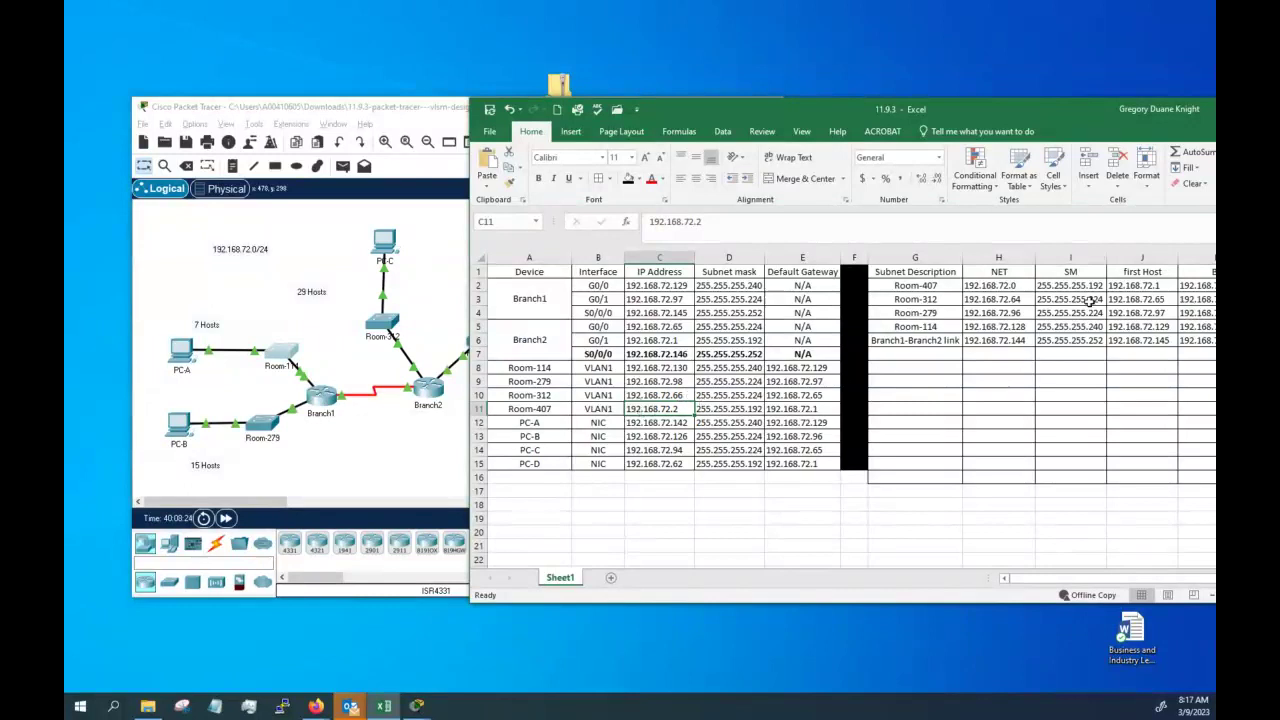
left_click(529, 409)
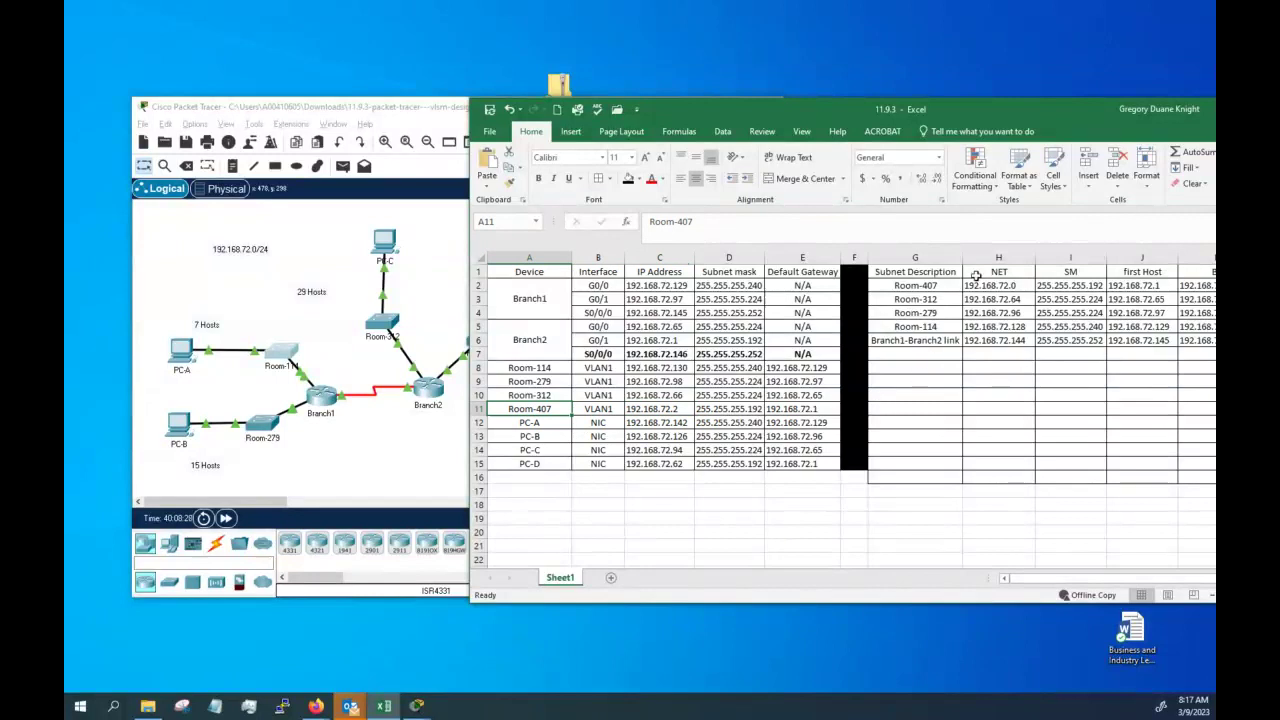
left_click(1138, 286)
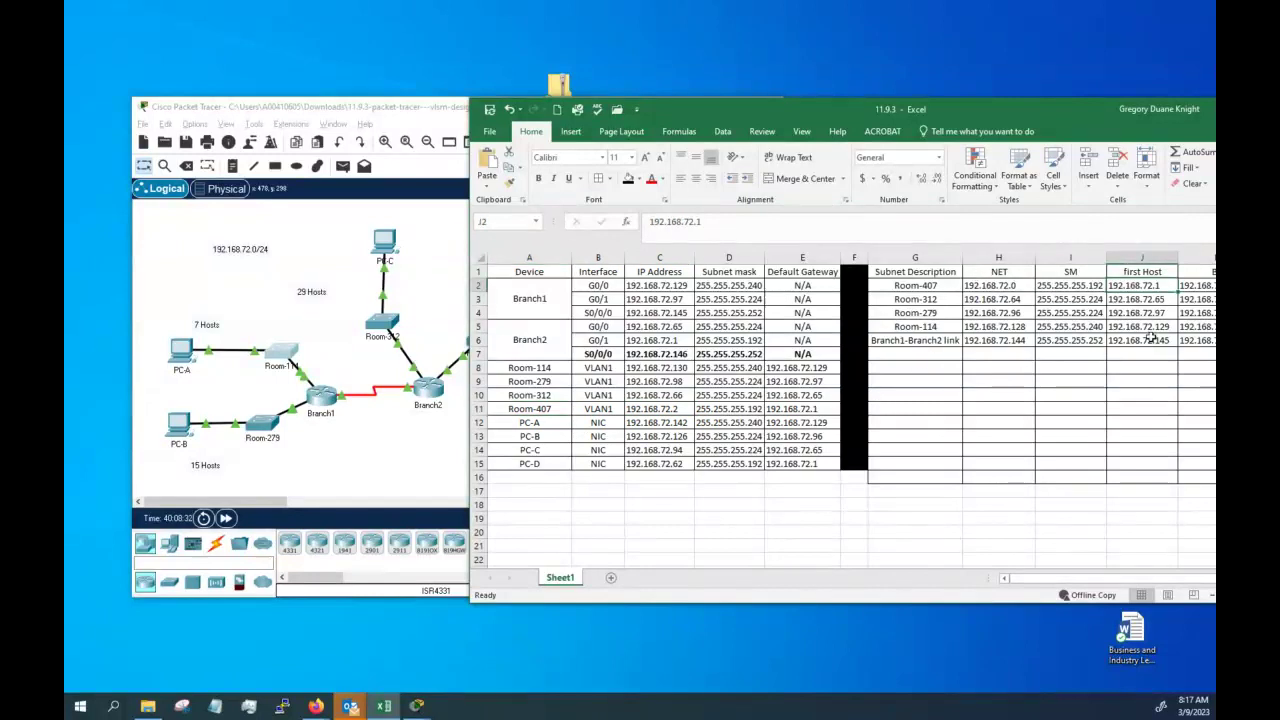
left_click(660, 410)
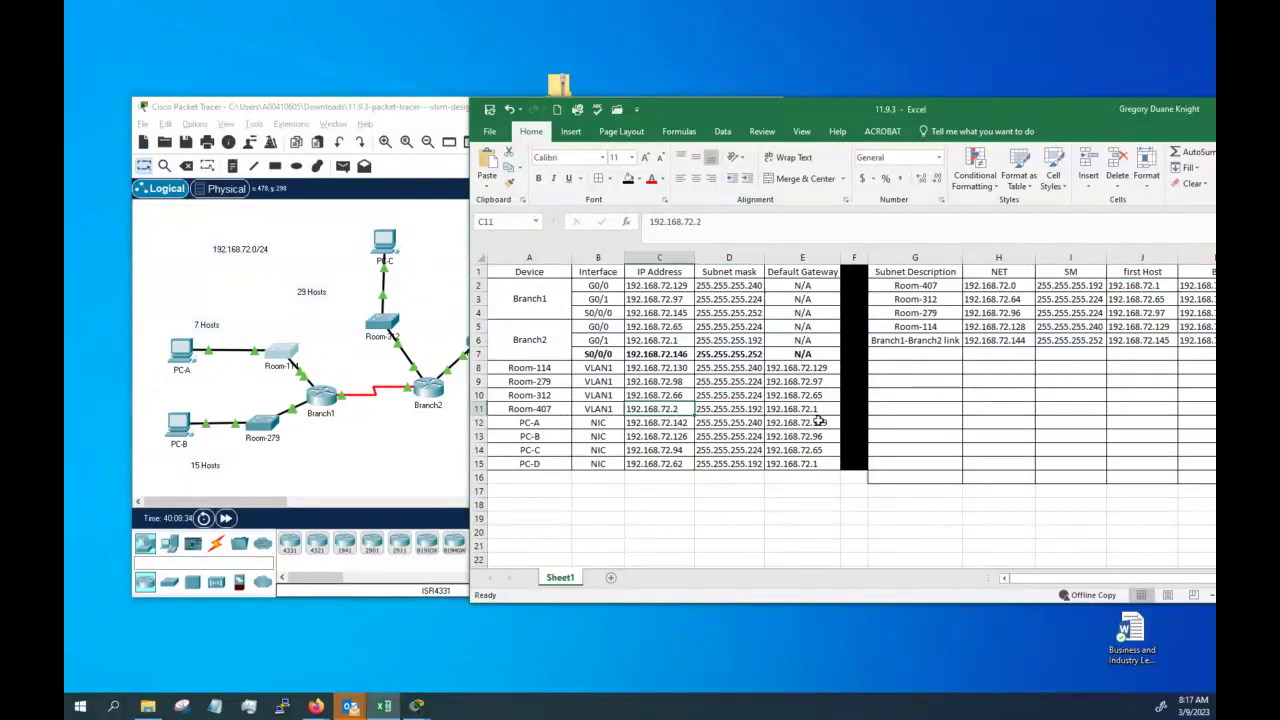
left_click(740, 410)
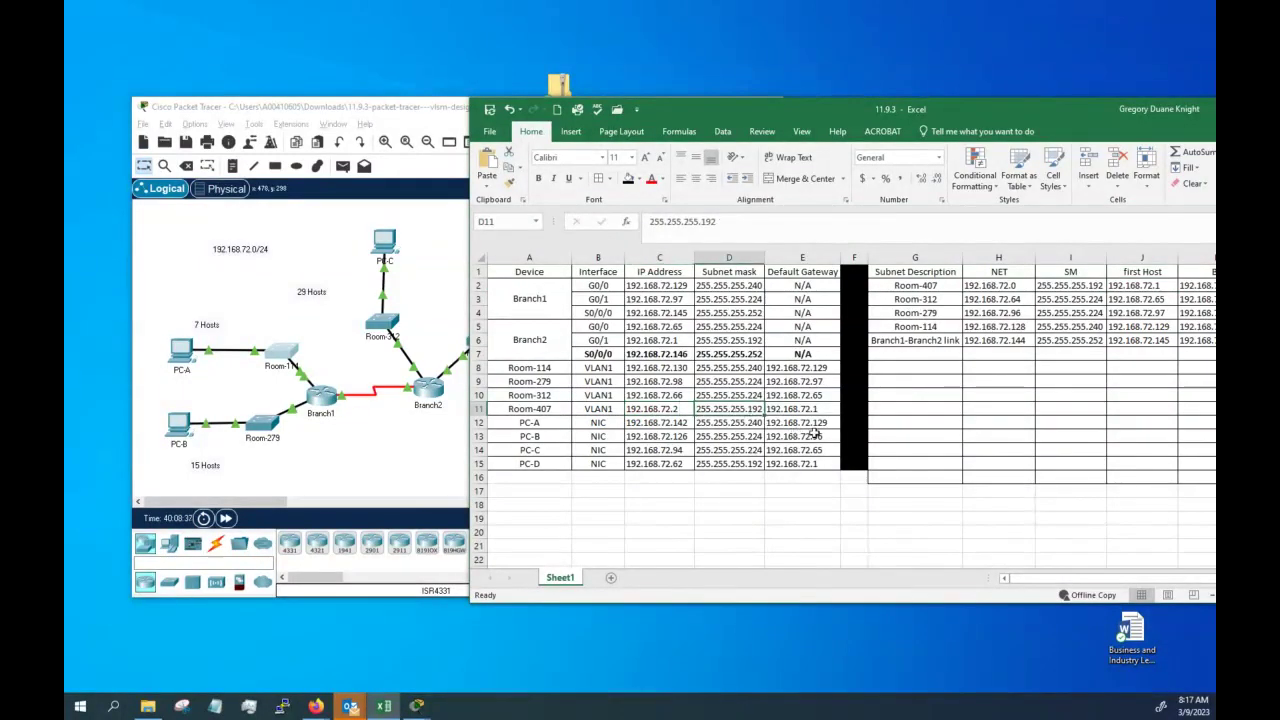
left_click(810, 408)
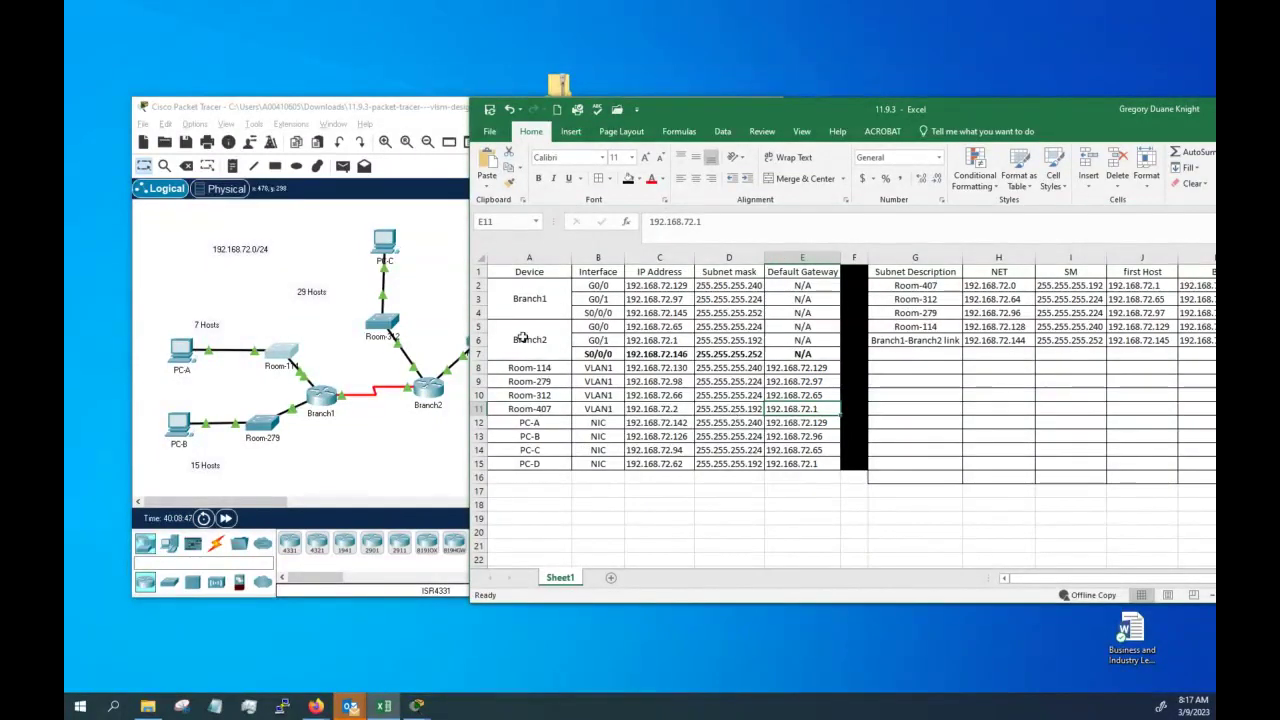
left_click(335, 457)
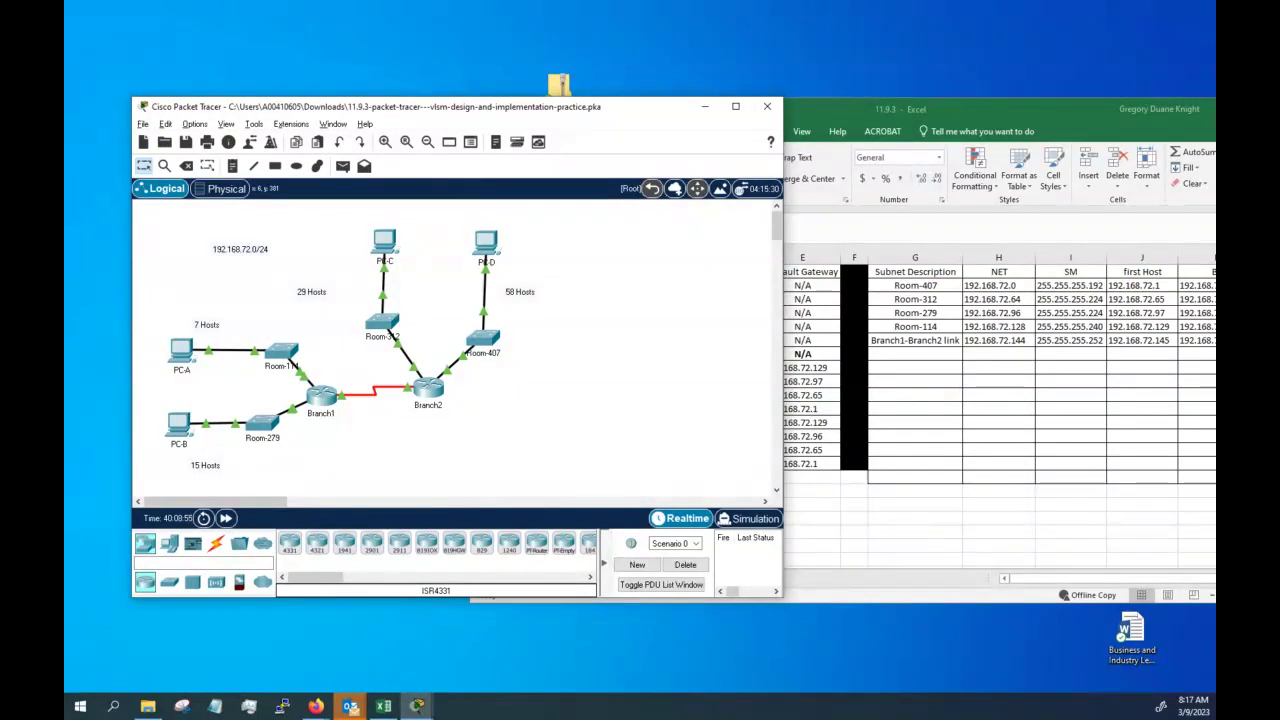
- Check the activity results: 30/30 with all 13 assessment items correct, then return to Excel
left_click(417, 706)
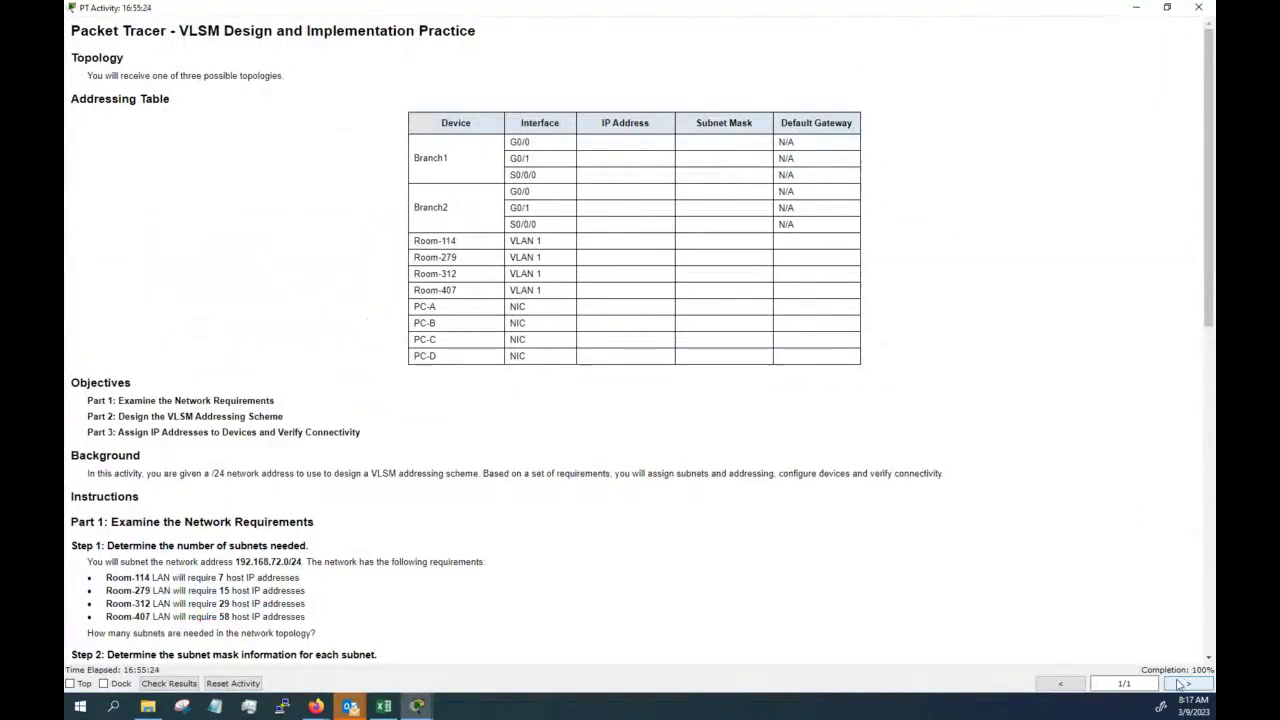
left_click(168, 686)
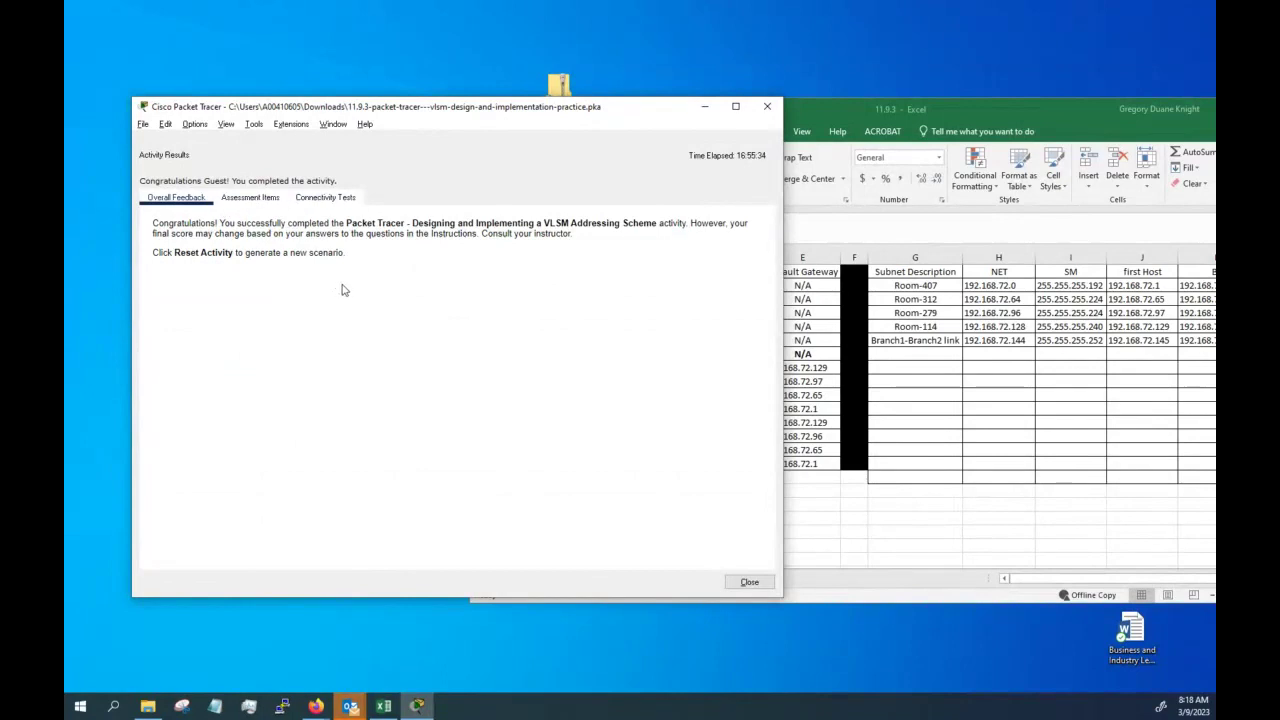
left_click(248, 199)
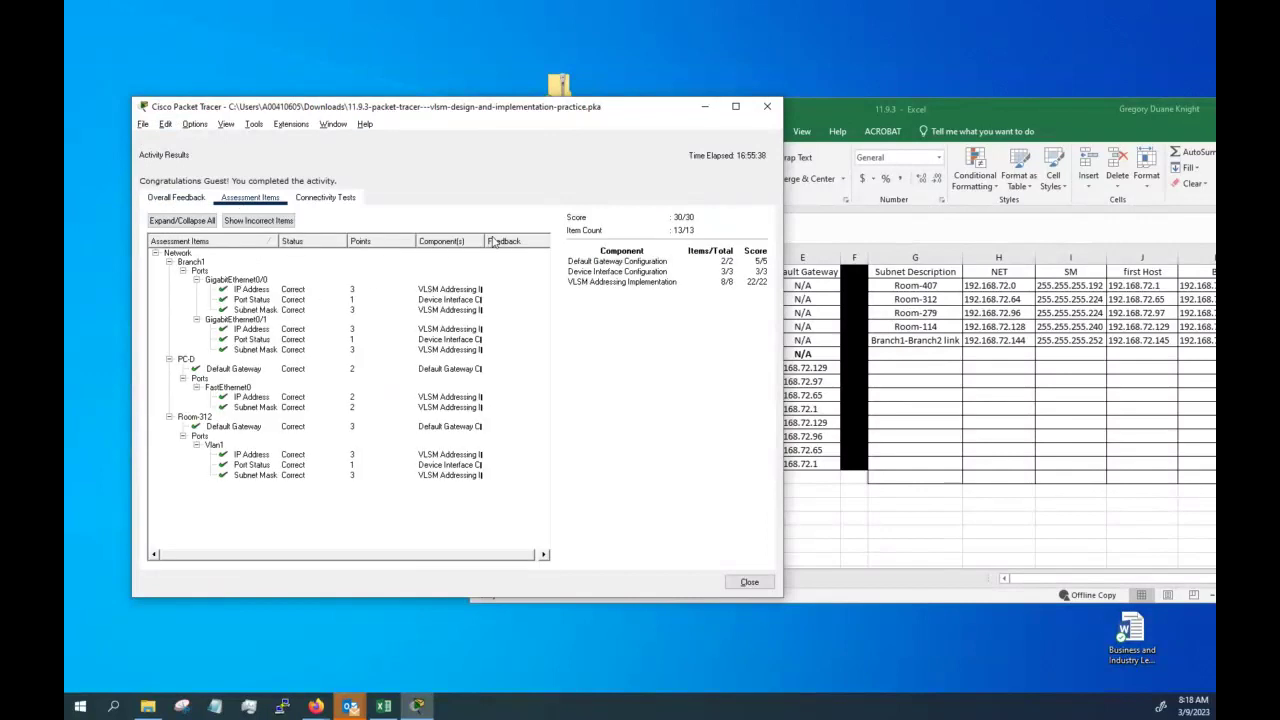
left_click(176, 199)
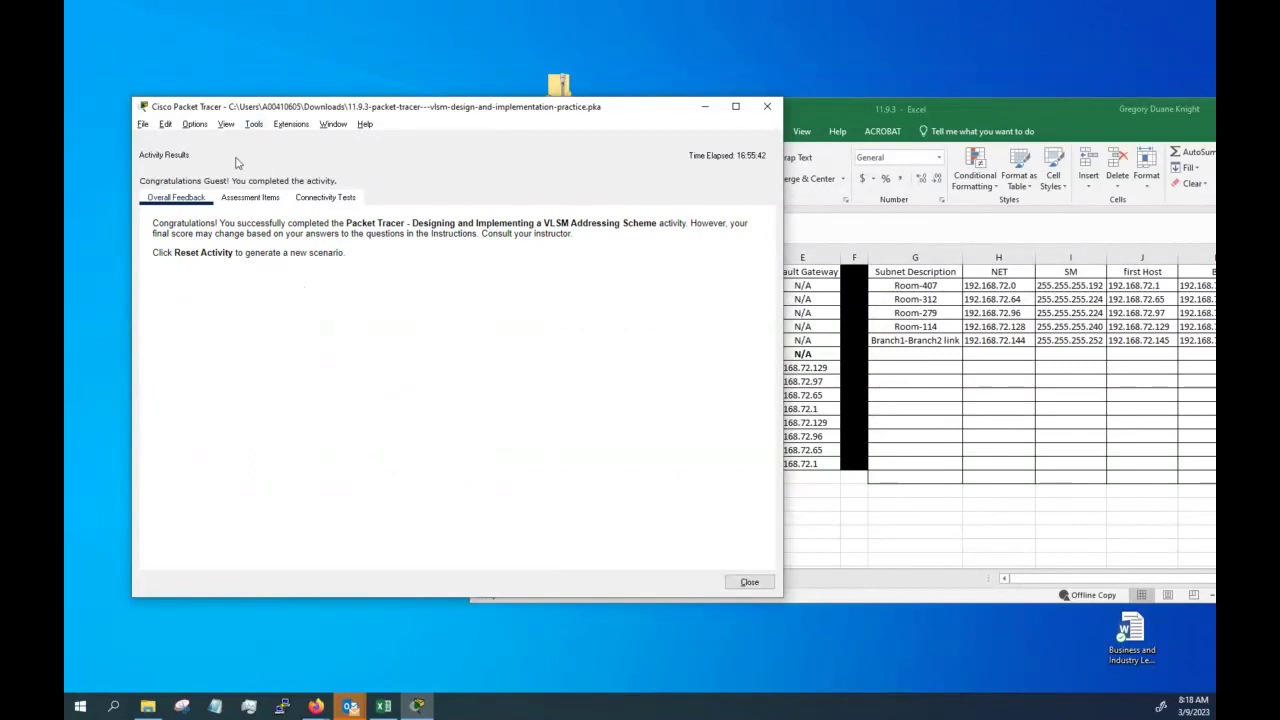
left_click(240, 200)
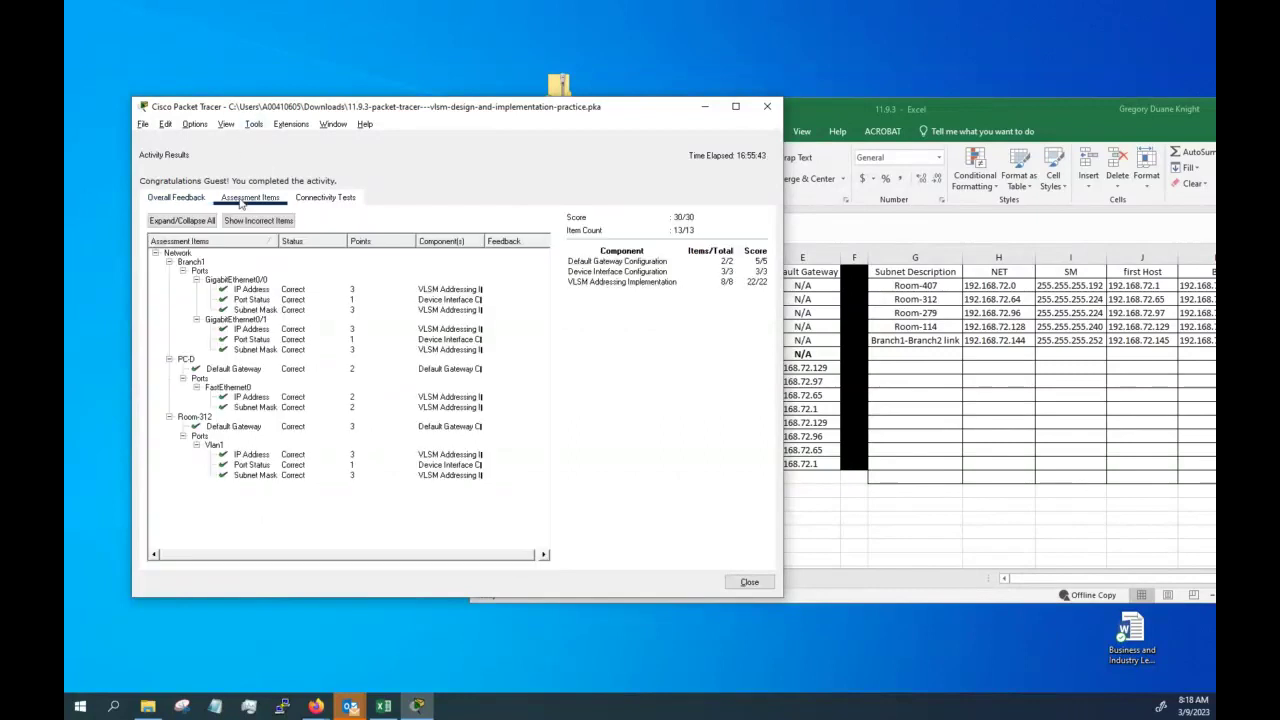
left_click(800, 404)
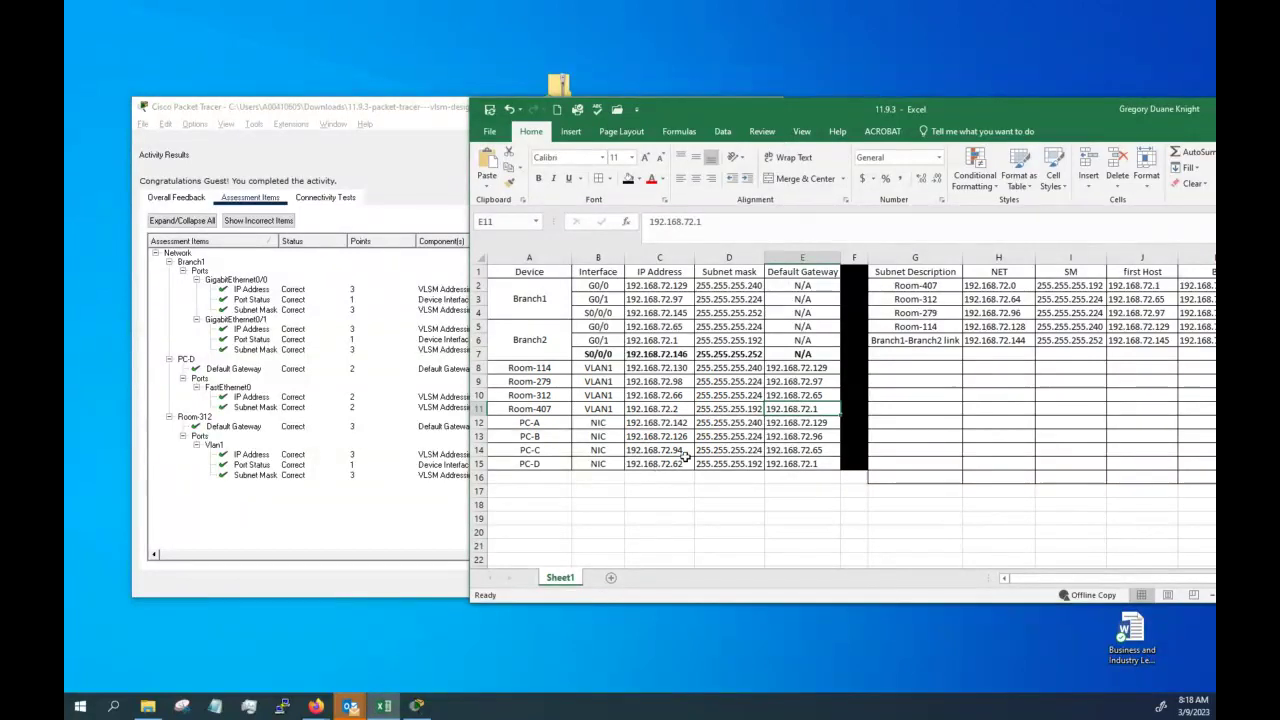
- Review the Room-114, PC-A and PC-B addresses and the PC default gateways E12:E15
left_click(648, 370)
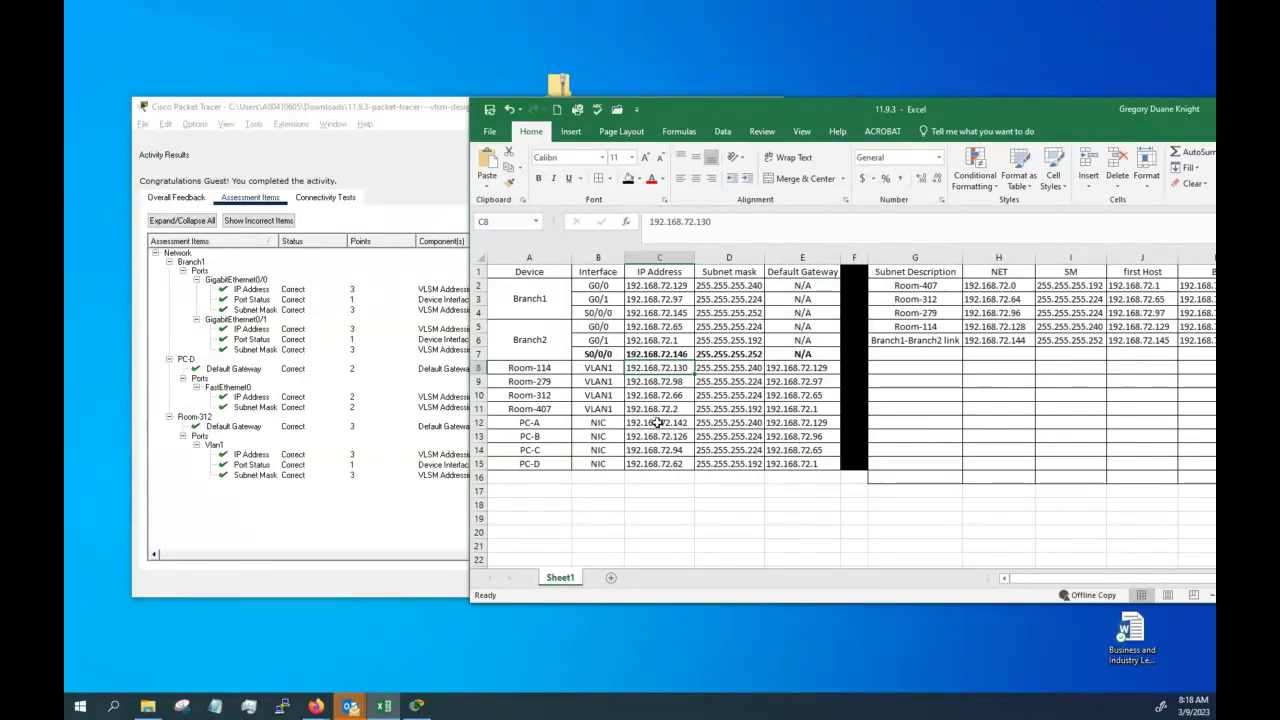
left_click(657, 424)
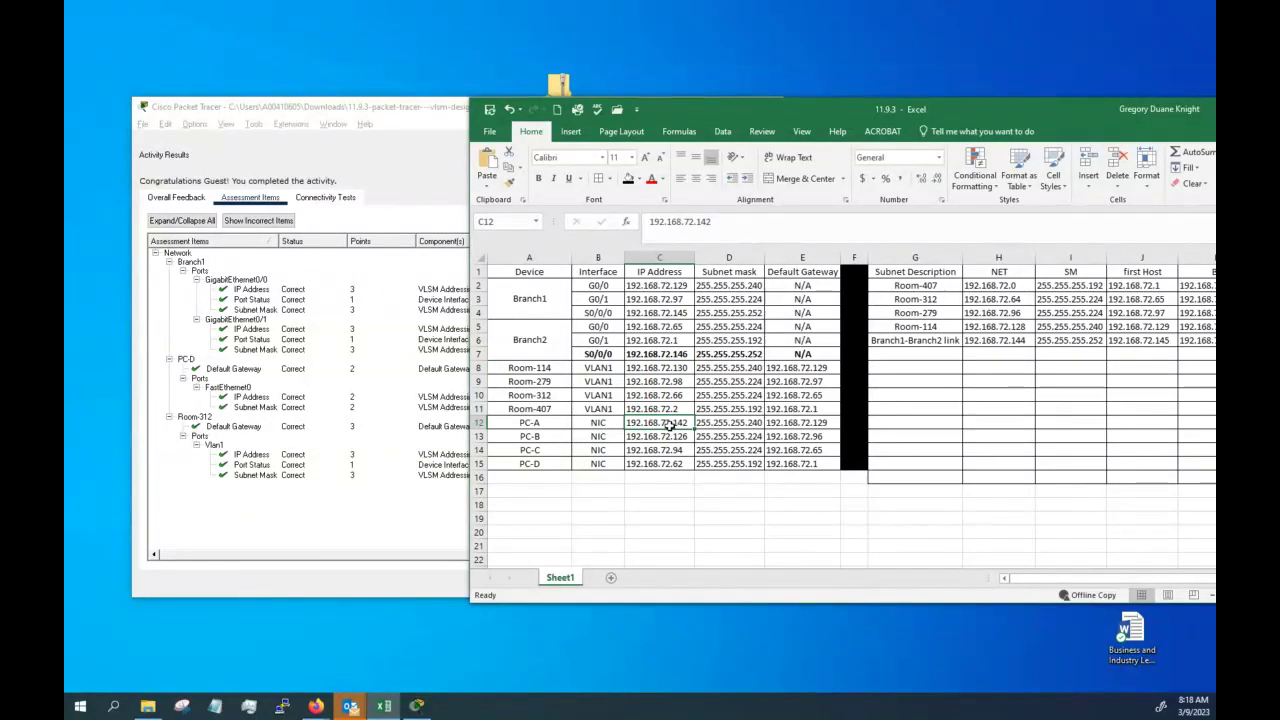
left_click(636, 441)
left_click(643, 451)
left_click(645, 424)
left_click_drag(795, 420, 796, 464)
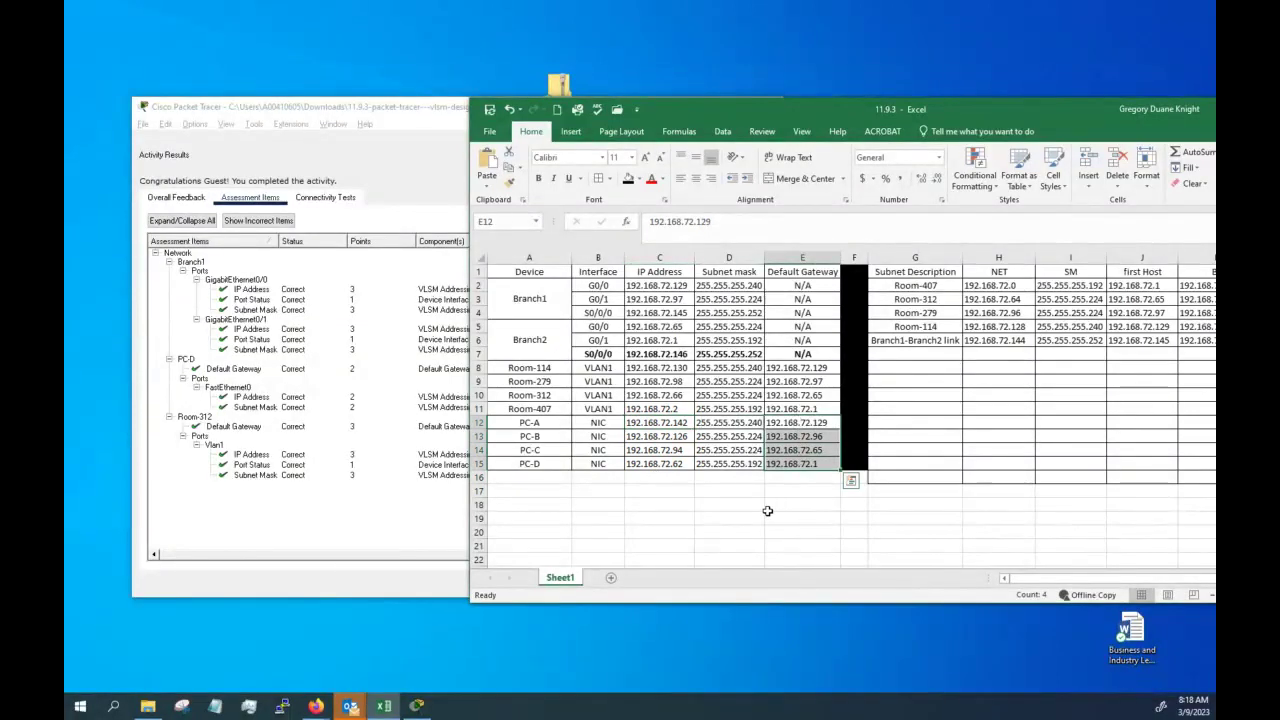
left_click(766, 508)
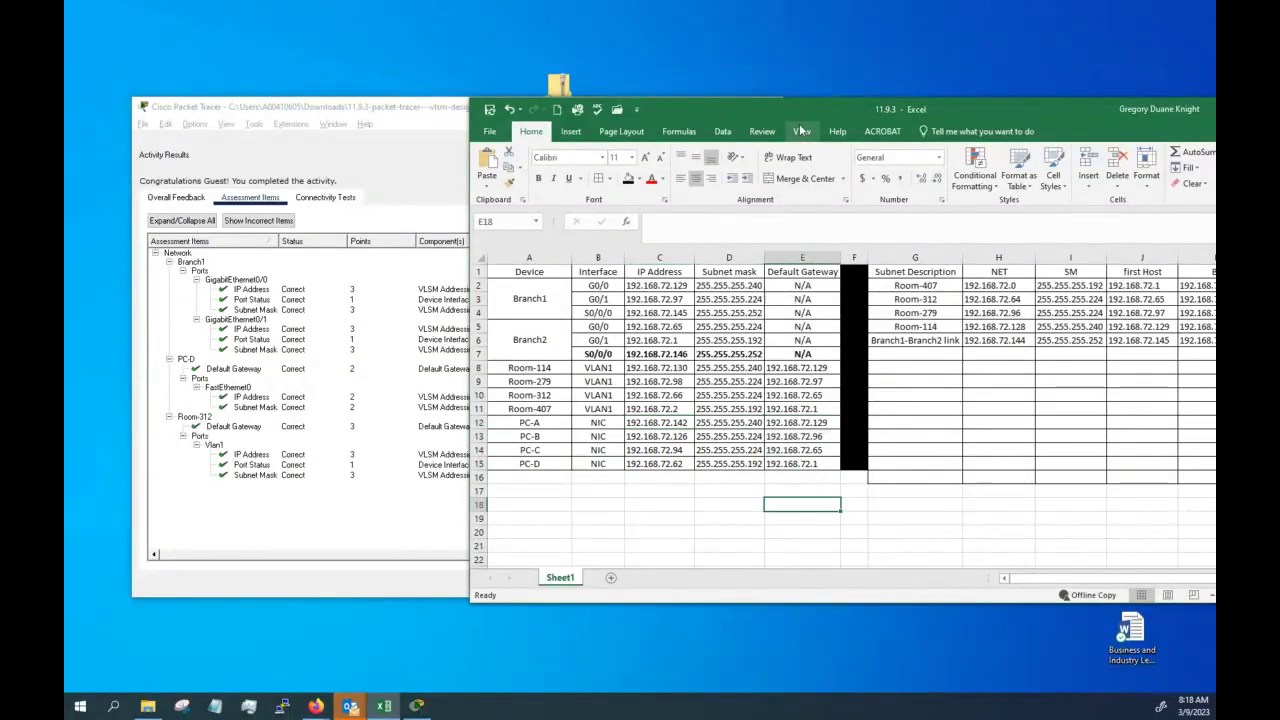
- Reposition the spreadsheet and bring the 30/30 Packet Tracer results back to the front
left_click_drag(780, 112, 657, 43)
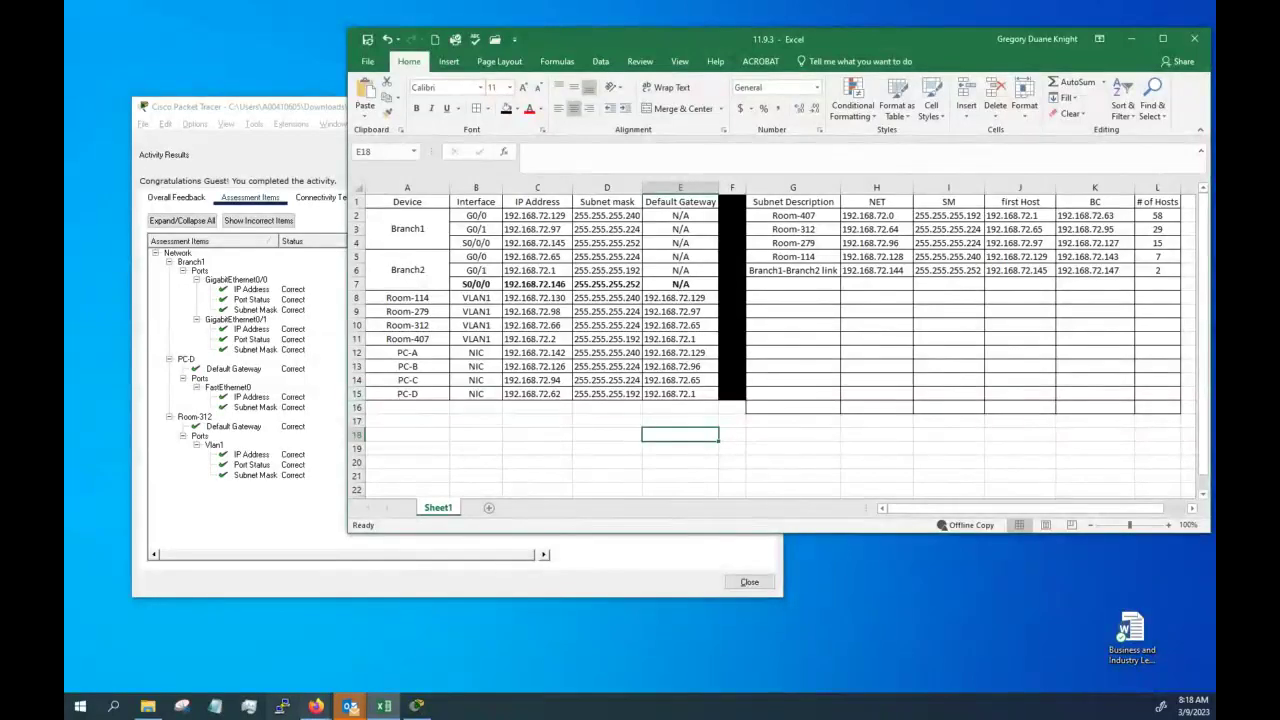
left_click(417, 706)
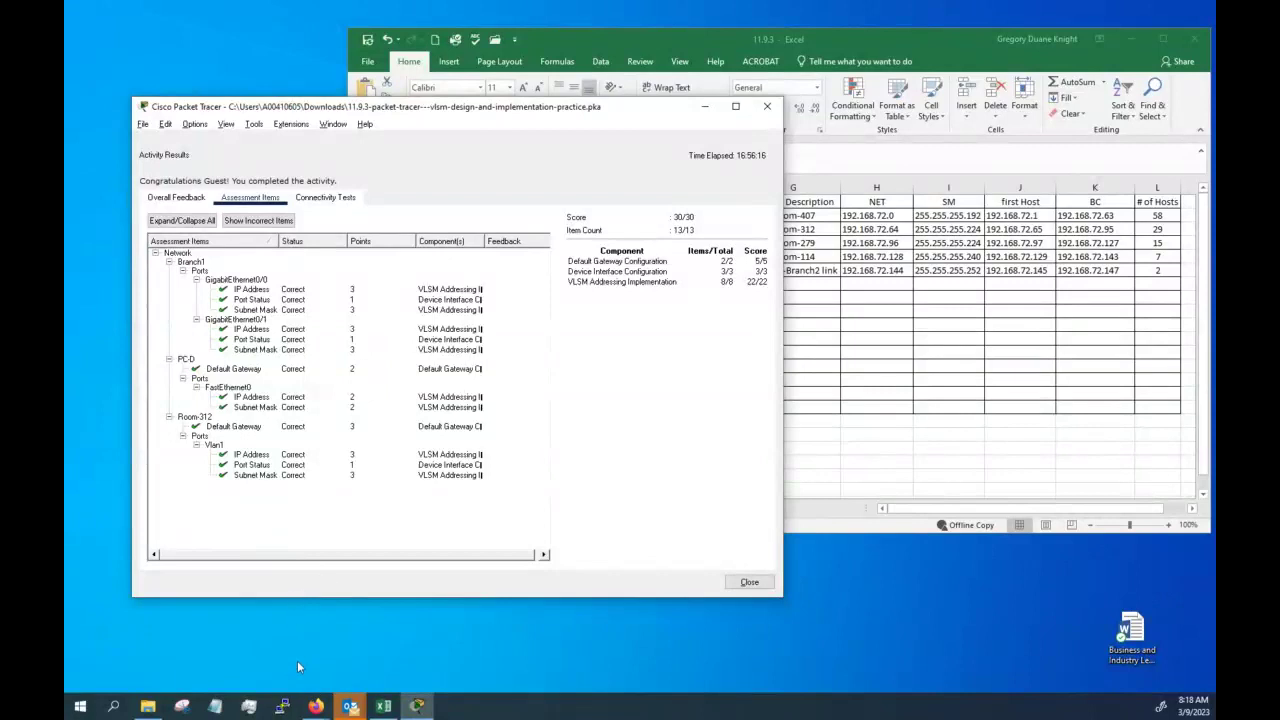
left_click(417, 706)
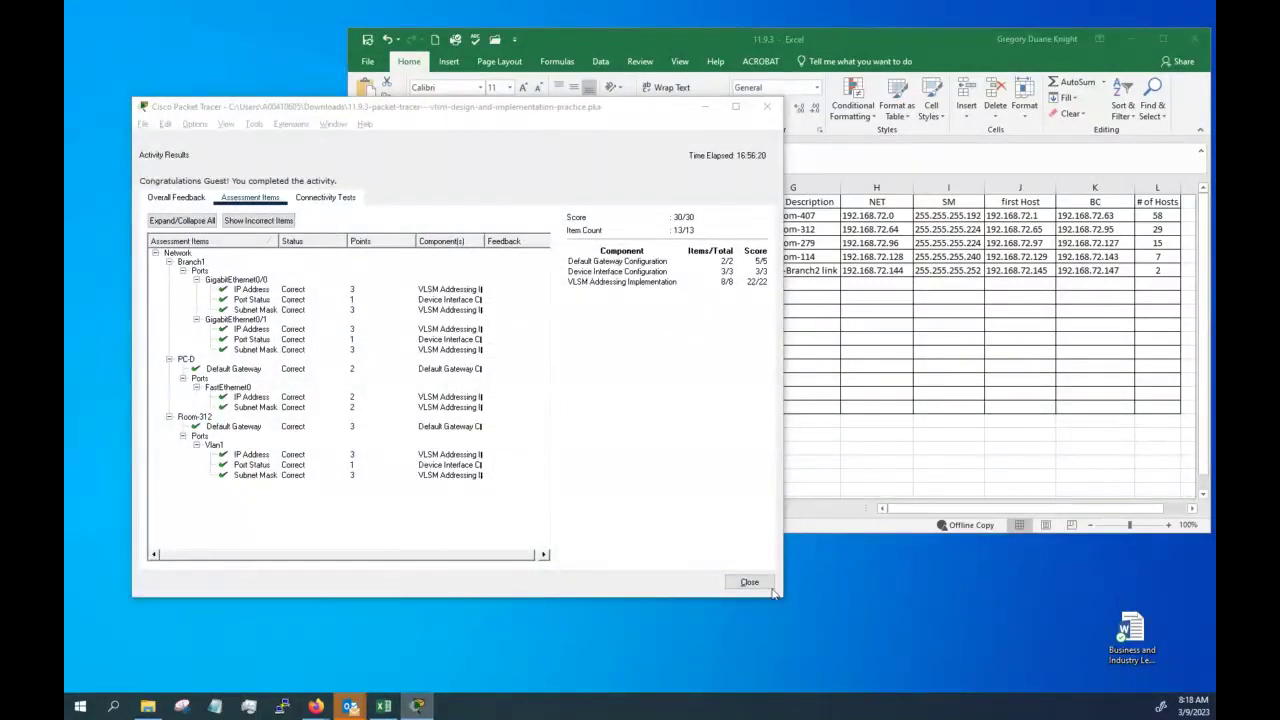
- Close the Activity Results and scroll the instructions down to Part 3's verify-connectivity step
left_click(770, 586)
scroll(193, 468, "down", 2)
scroll(193, 468, "down", 3)
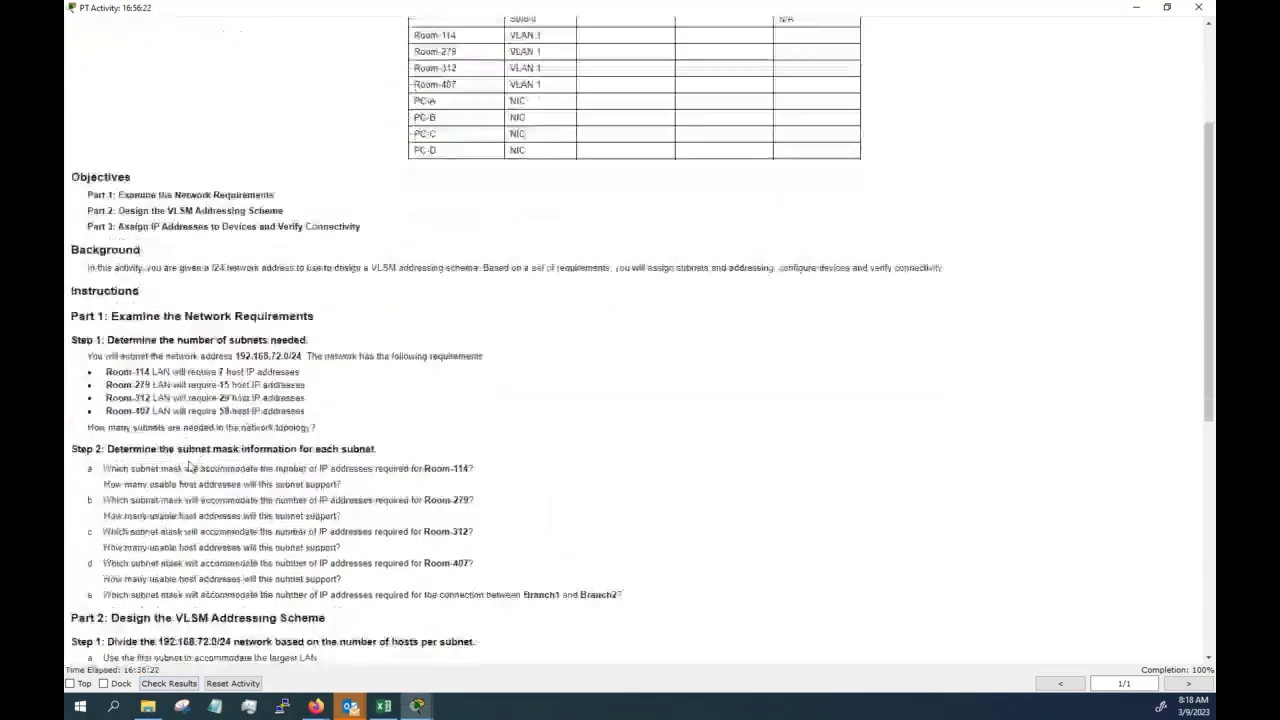
scroll(193, 468, "down", 2)
scroll(180, 455, "down", 3)
scroll(140, 430, "down", 2)
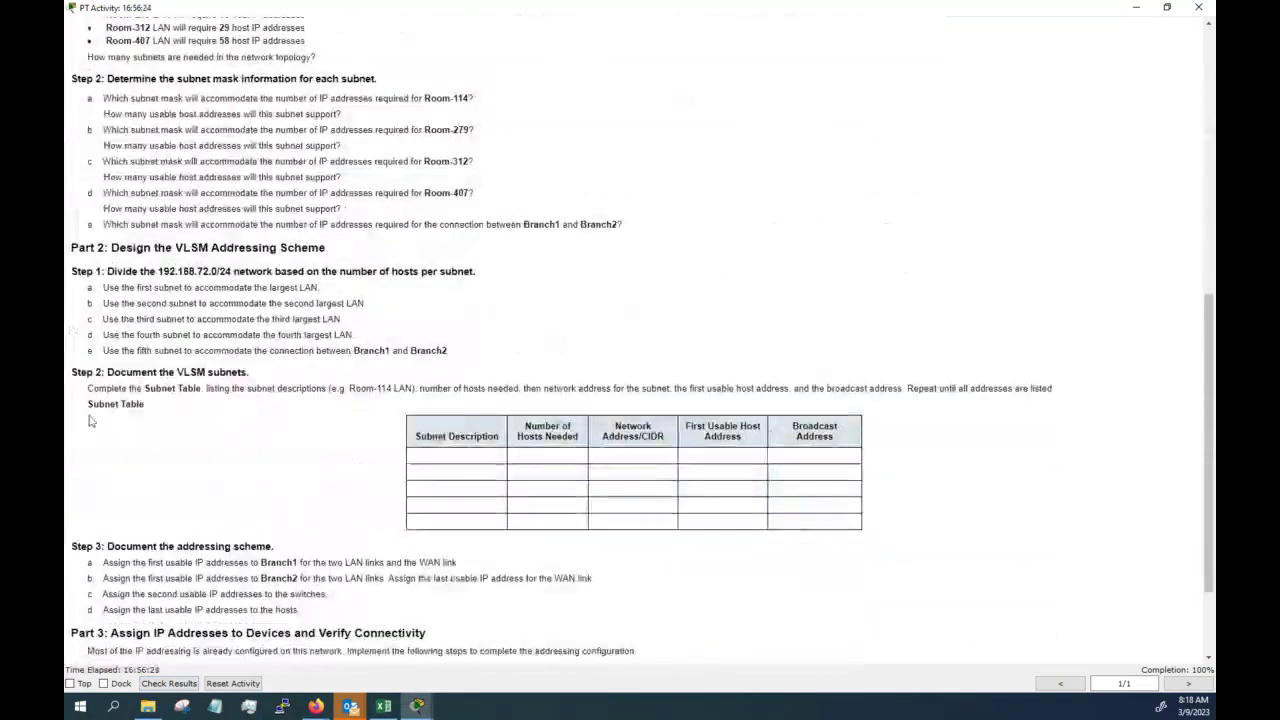
scroll(120, 423, "down", 2)
scroll(200, 415, "down", 1)
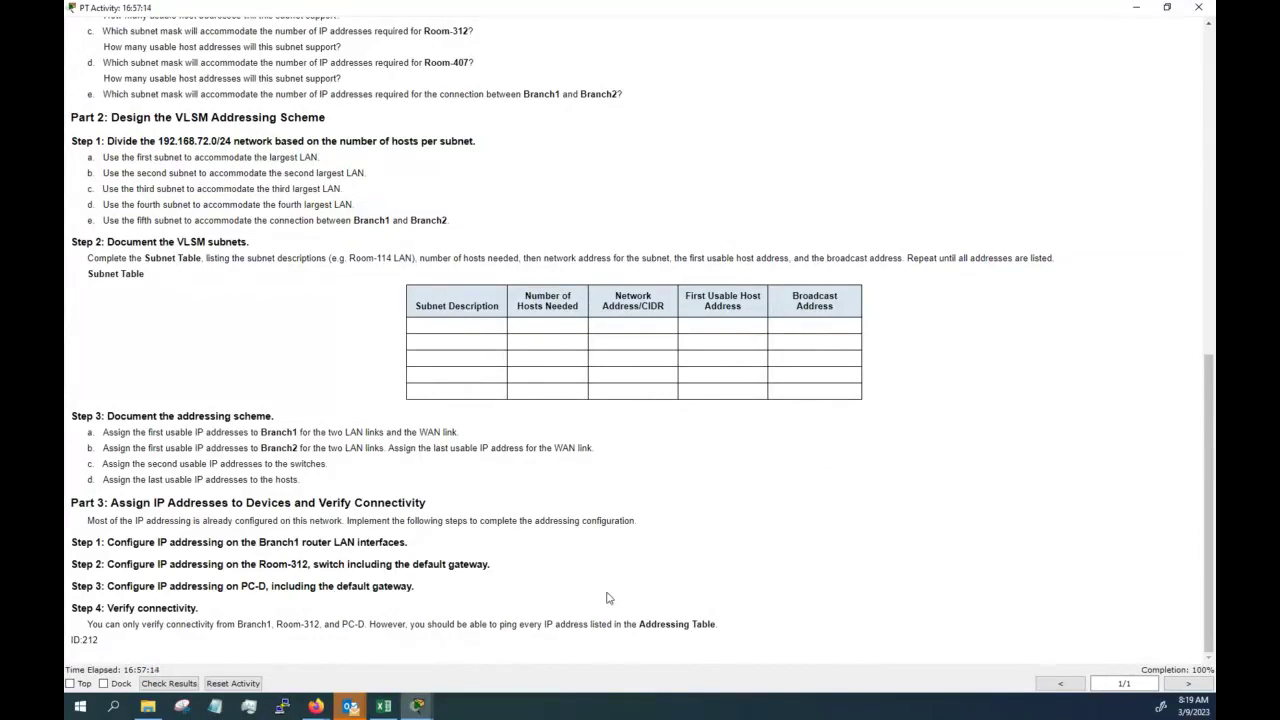
- Bring Excel's completed addressing table back over the instructions and reposition its window
left_click(383, 707)
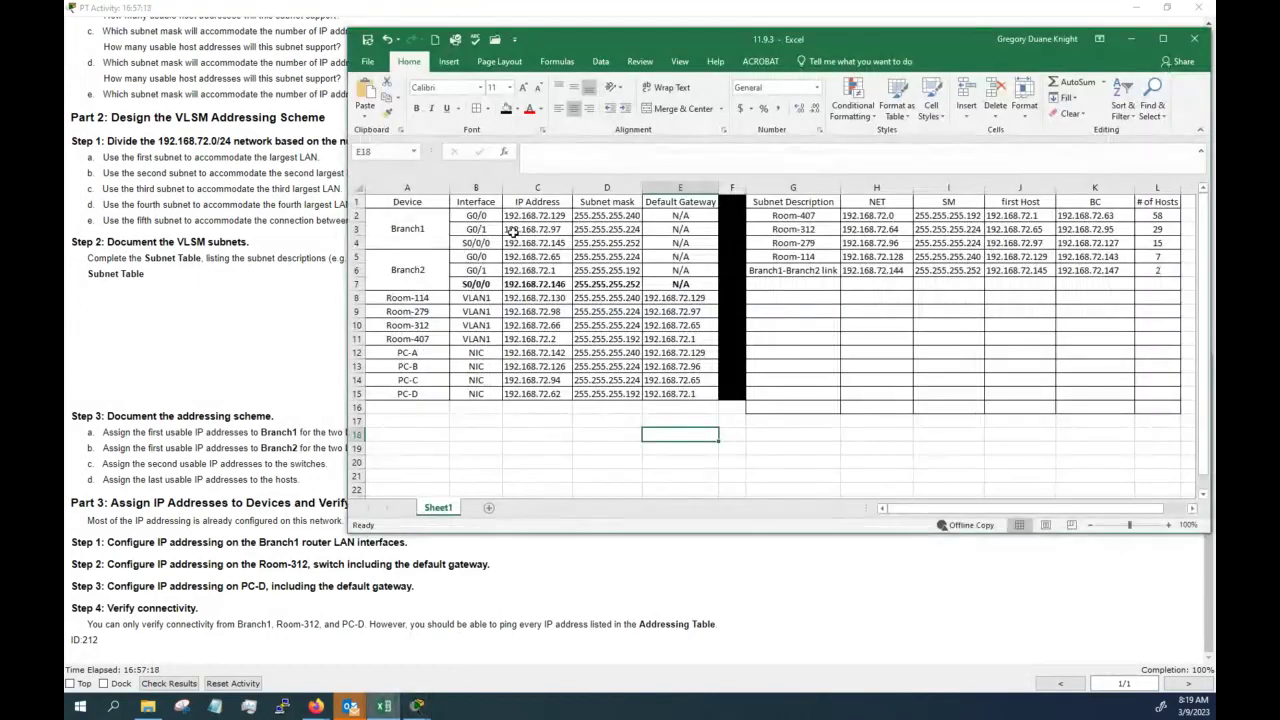
left_click(517, 232)
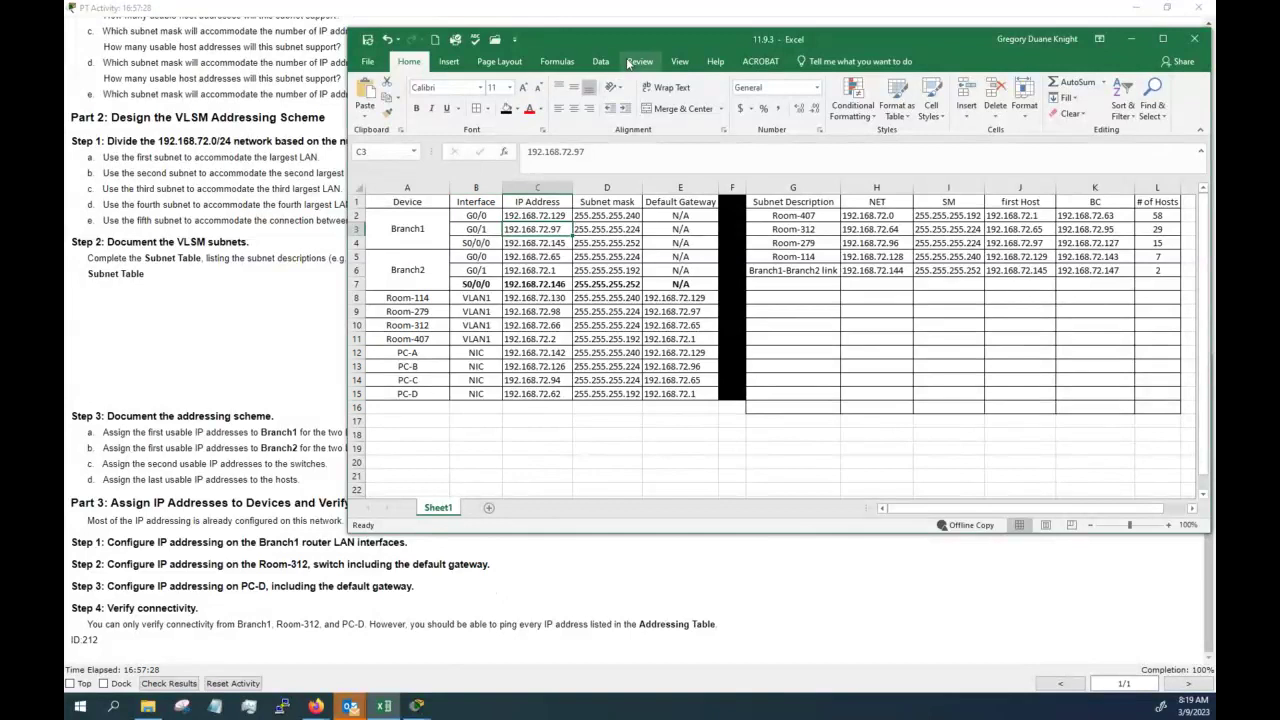
left_click_drag(634, 40, 510, 67)
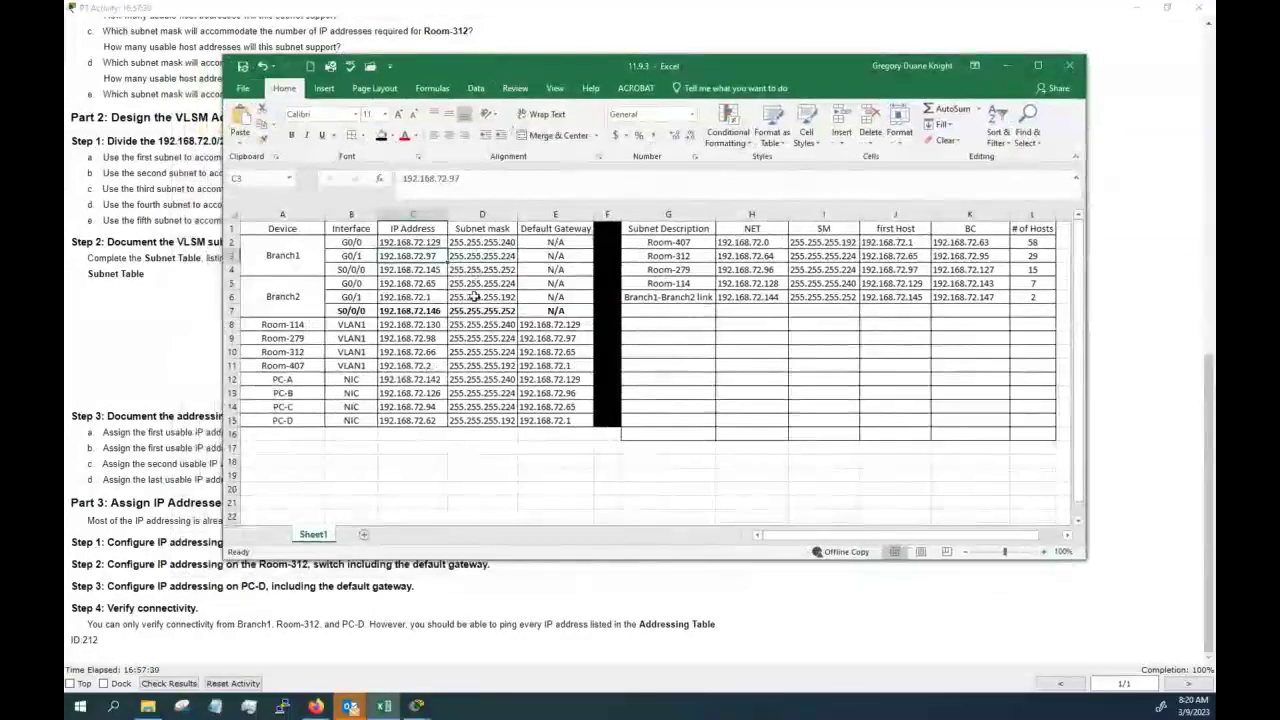